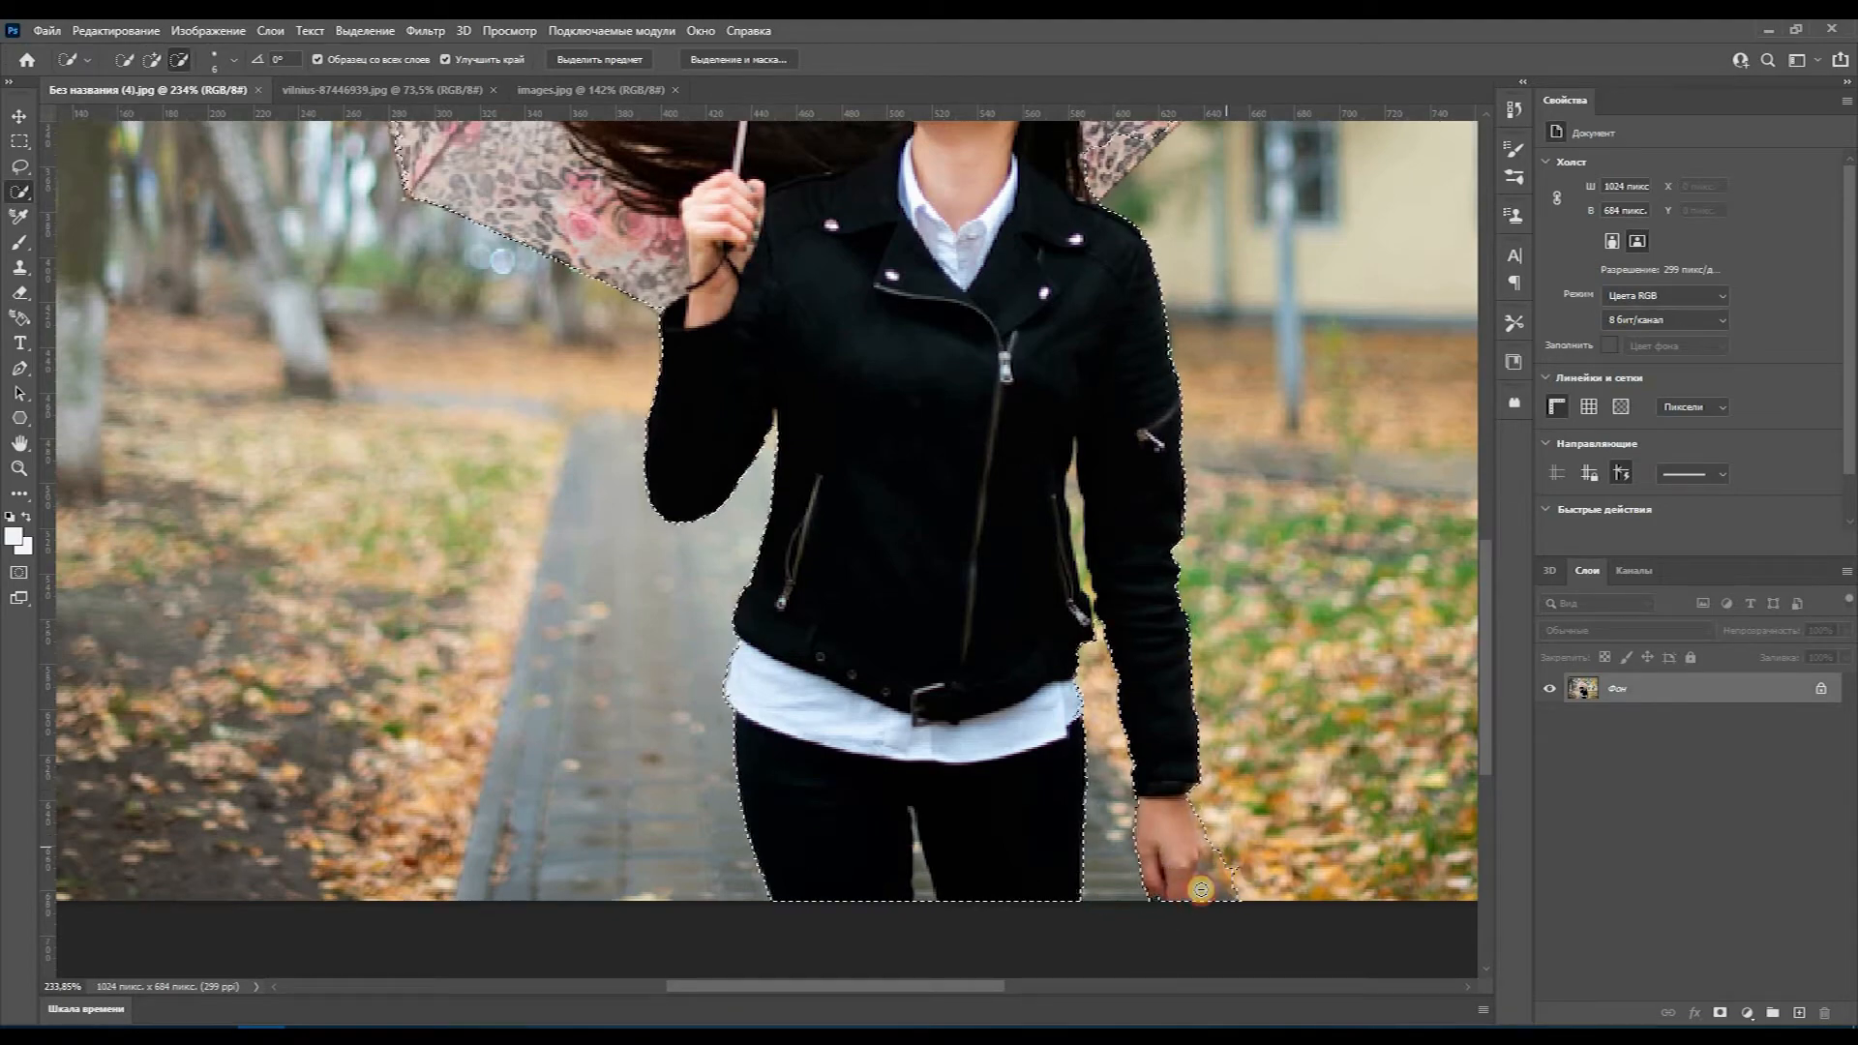
Step: Move the selected woman with the umbrella into the vilnius-87446939.jpg document
{"action": "scroll", "coordinate": [1157, 688], "scroll_direction": "up", "scroll_amount": 5}
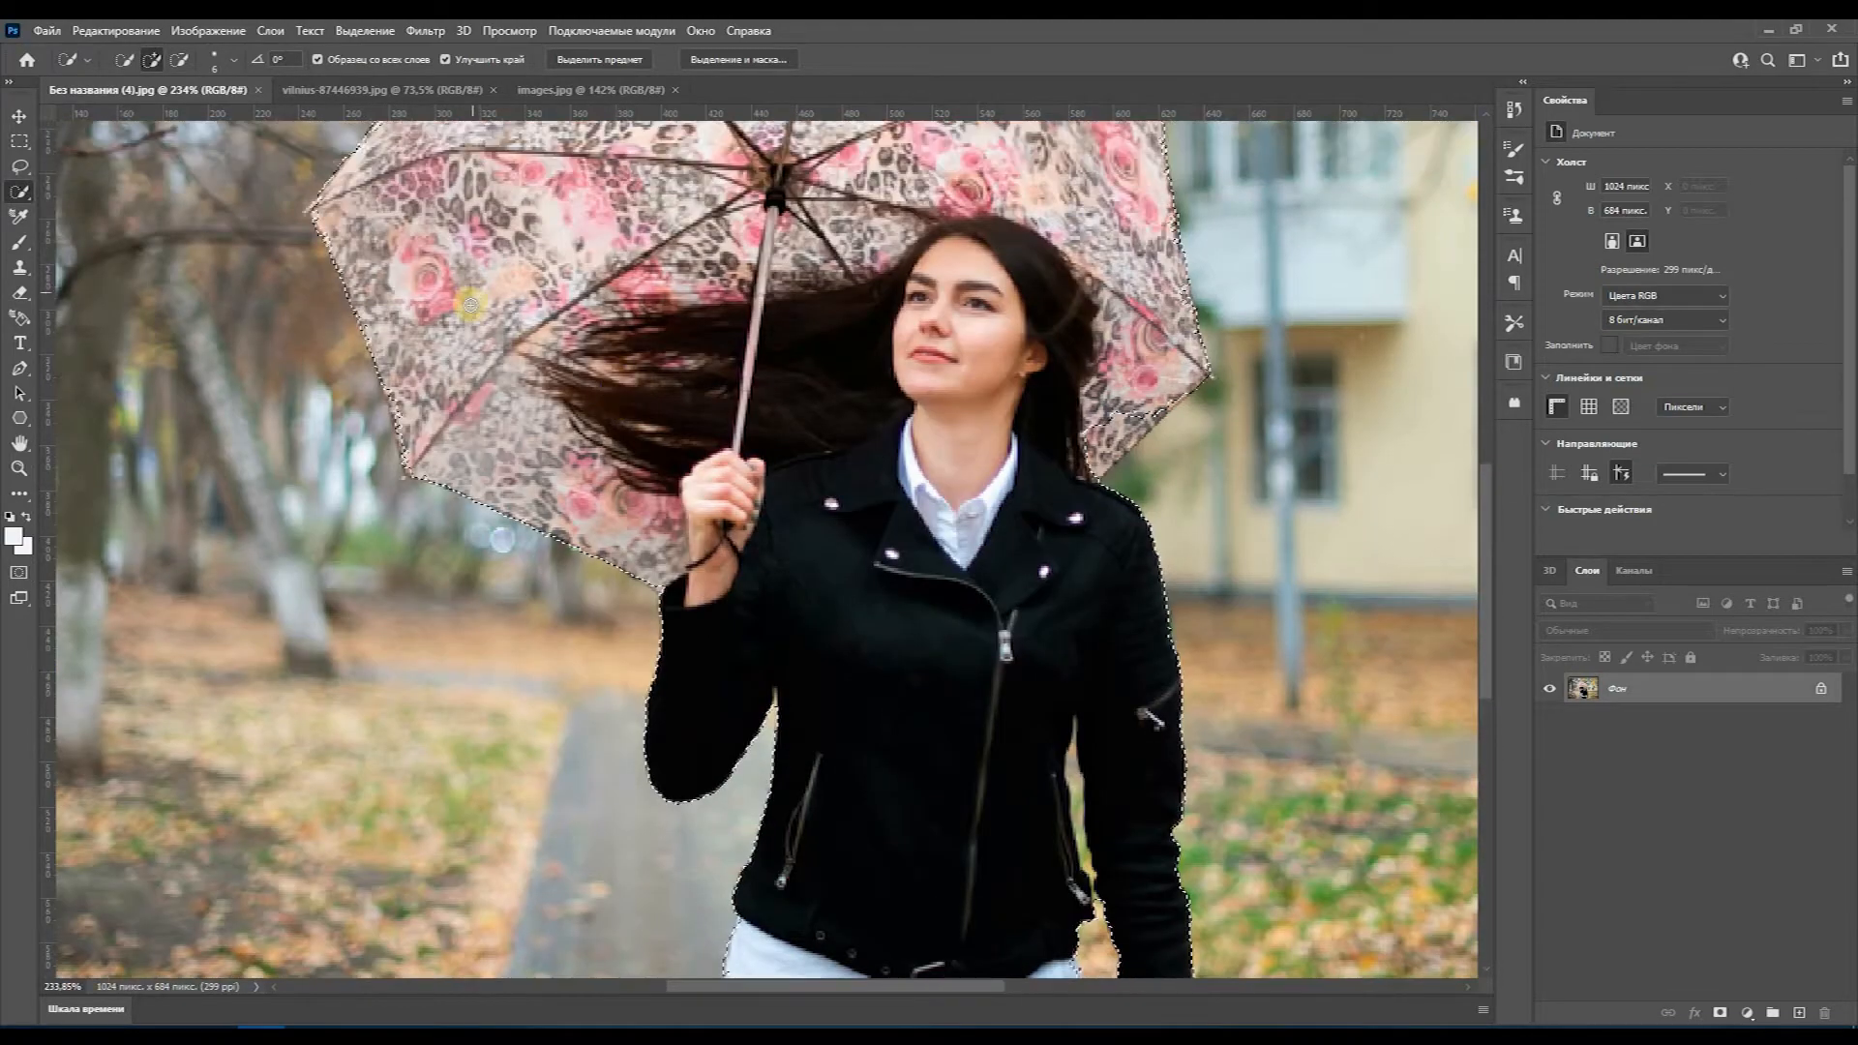
{"action": "scroll", "coordinate": [471, 305], "scroll_direction": "up", "scroll_amount": 5}
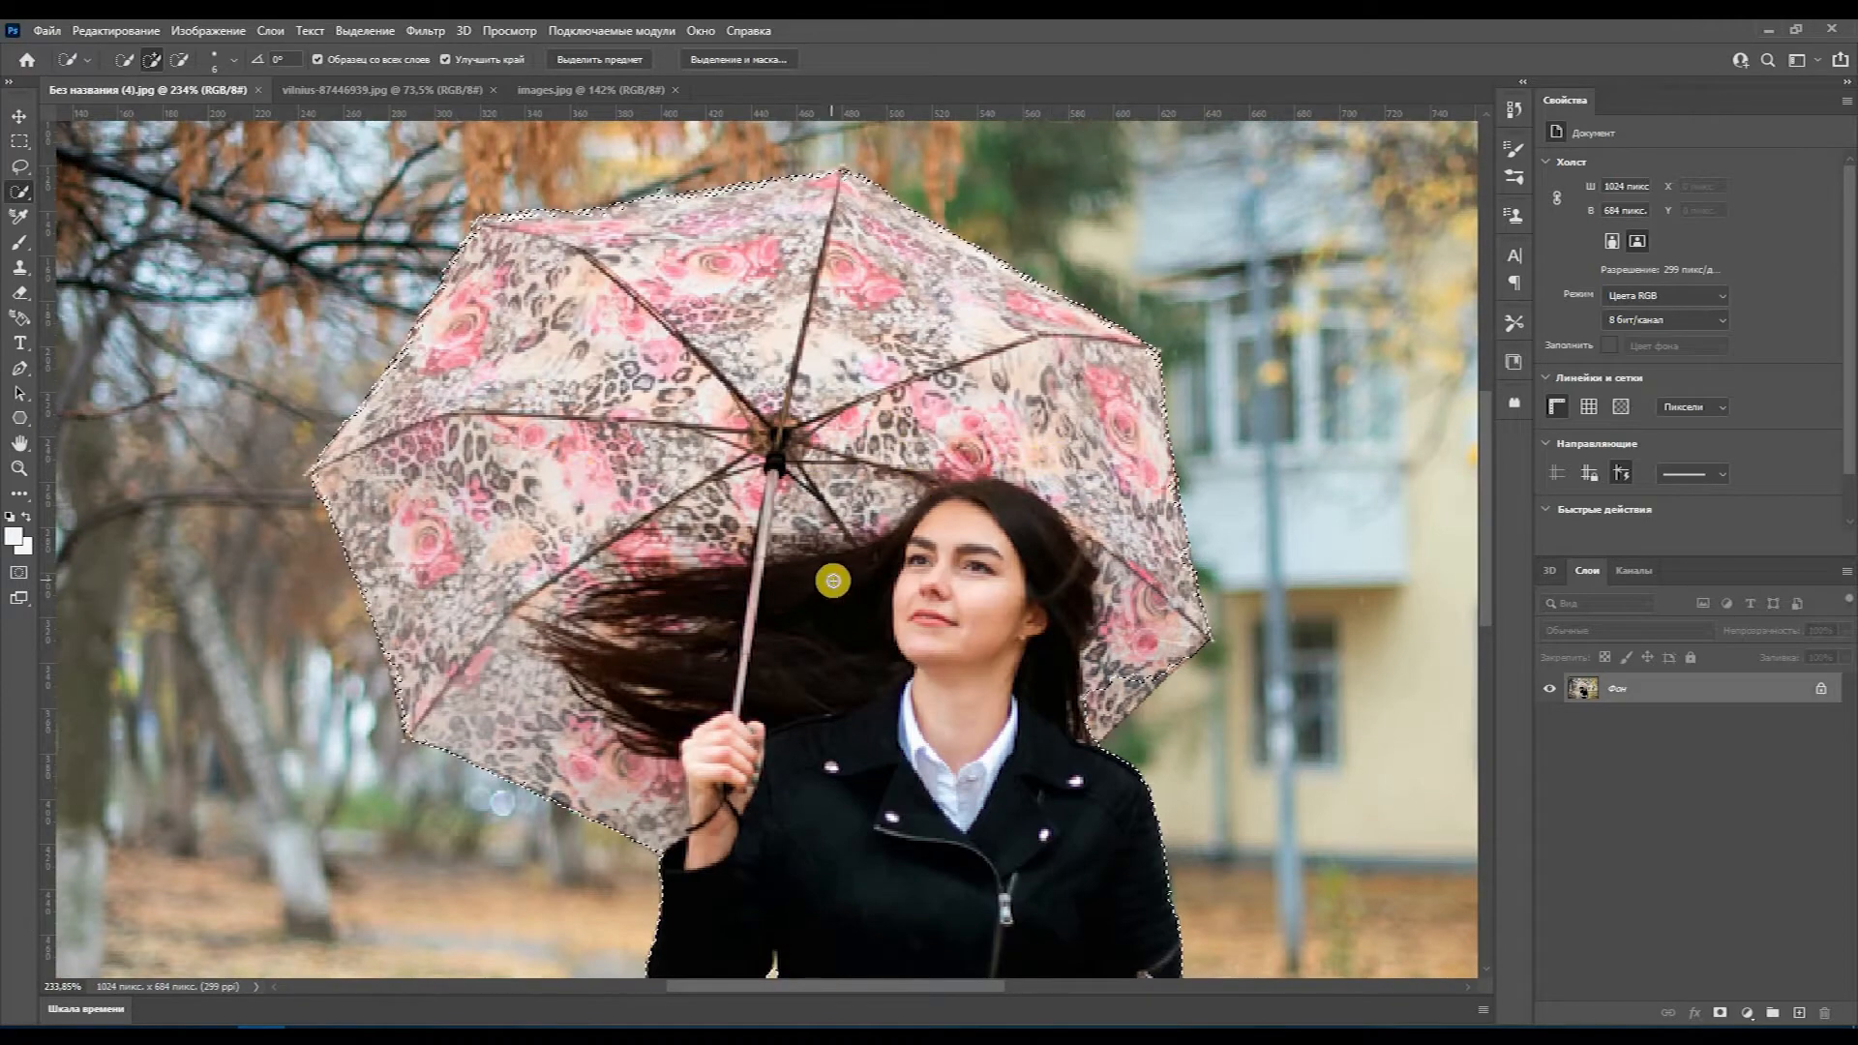
{"action": "scroll", "coordinate": [833, 581], "scroll_direction": "down", "scroll_amount": 4}
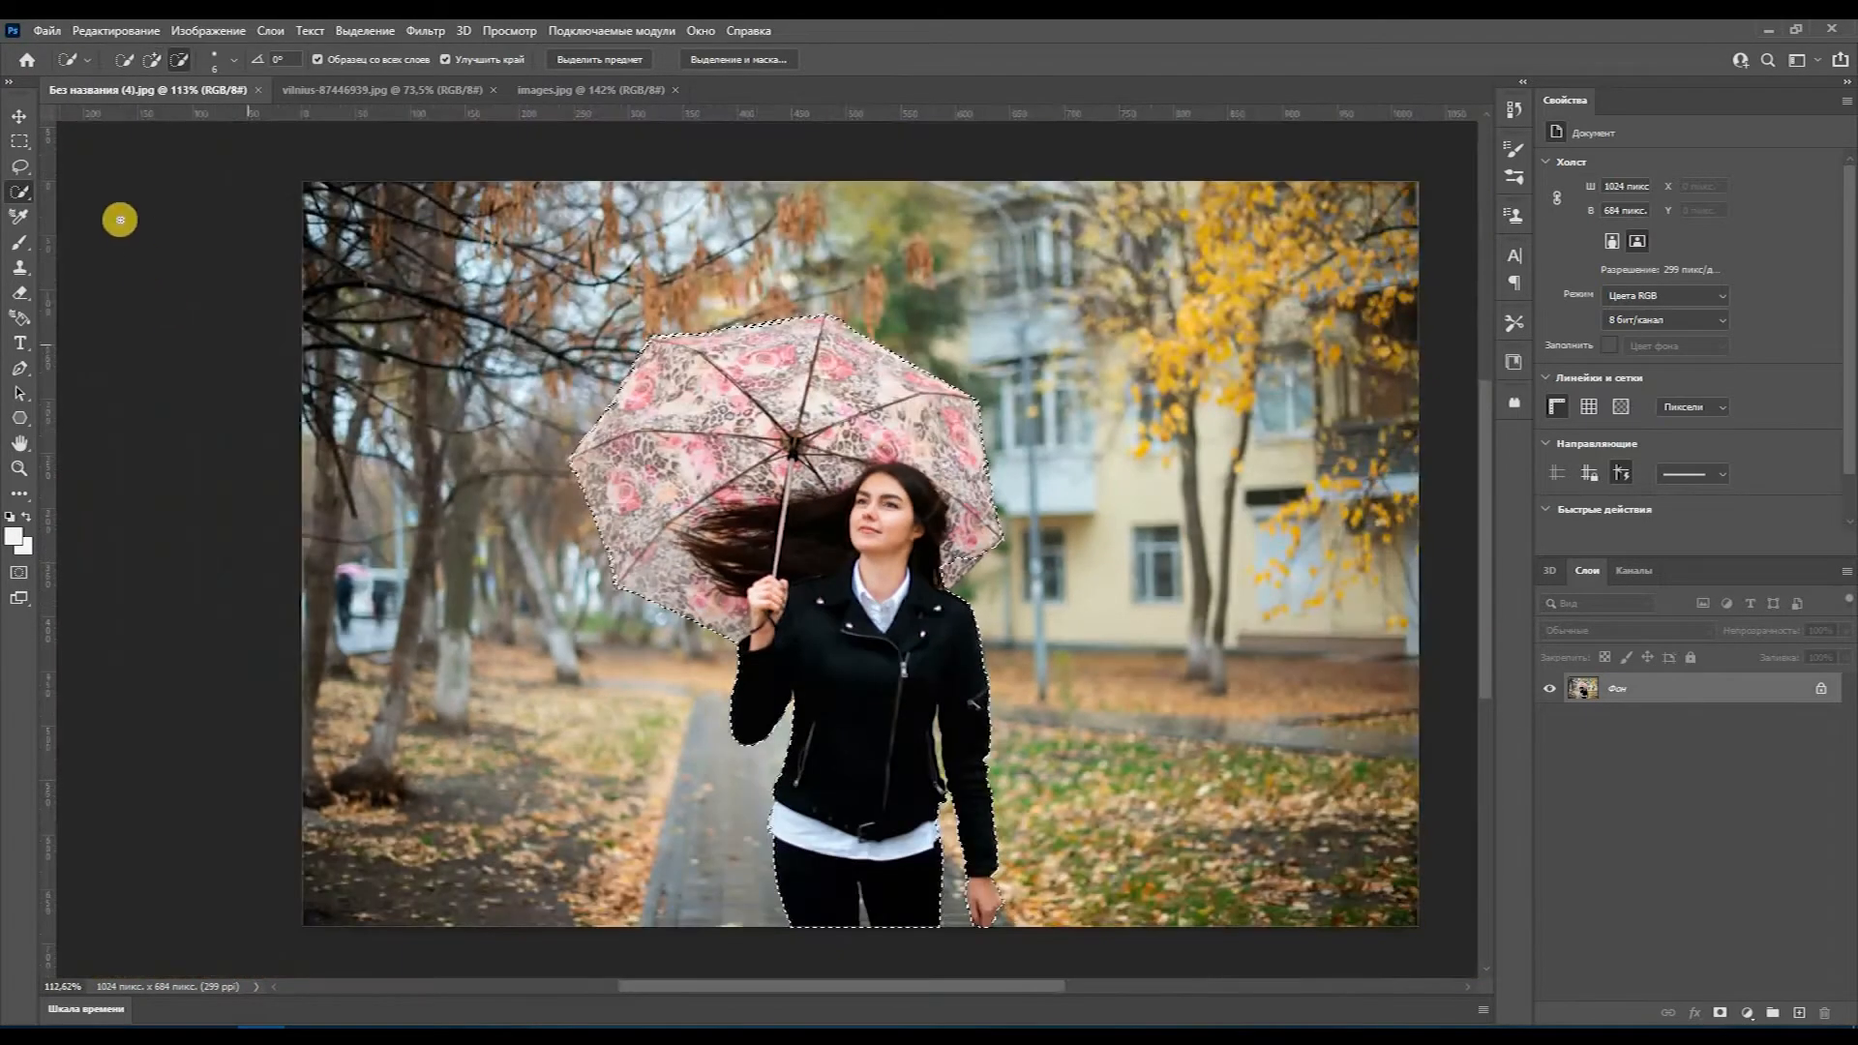
{"action": "left_click", "coordinate": [20, 117]}
{"action": "left_click_drag", "start_coordinate": [866, 455], "coordinate": [1271, 409]}
Step: Enlarge the woman proportionally and position her in the left part of the river scene, with her lower body reaching the image's bottom edge
{"action": "left_click_drag", "start_coordinate": [650, 266], "coordinate": [490, 377]}
{"action": "left_click_drag", "start_coordinate": [636, 337], "coordinate": [805, 248]}
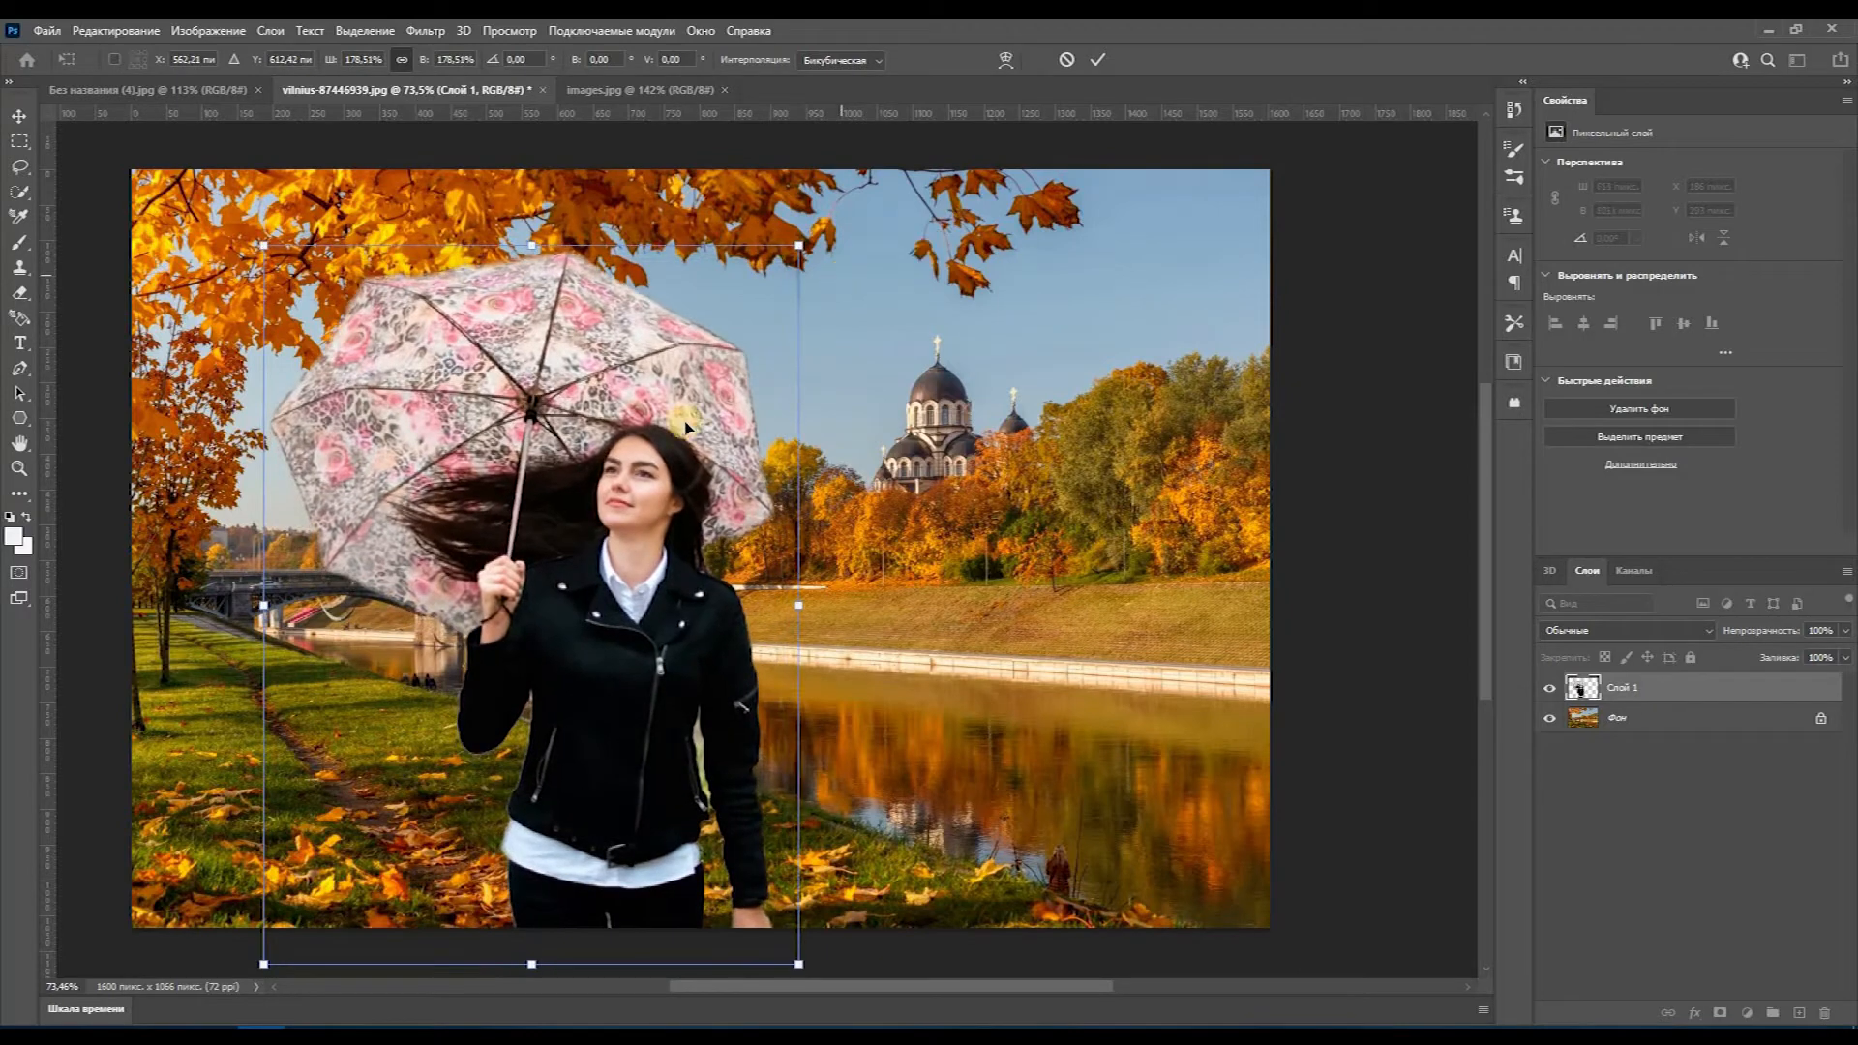
{"action": "key", "text": "Return"}
{"action": "left_click_drag", "start_coordinate": [644, 404], "coordinate": [652, 435]}
{"action": "left_click_drag", "start_coordinate": [825, 262], "coordinate": [766, 348]}
{"action": "key", "text": "Return"}
Step: Erase the leftover background fringe along the umbrella's upper and right edges with a 9 px Eraser
{"action": "scroll", "coordinate": [455, 392], "scroll_direction": "up", "scroll_amount": 4}
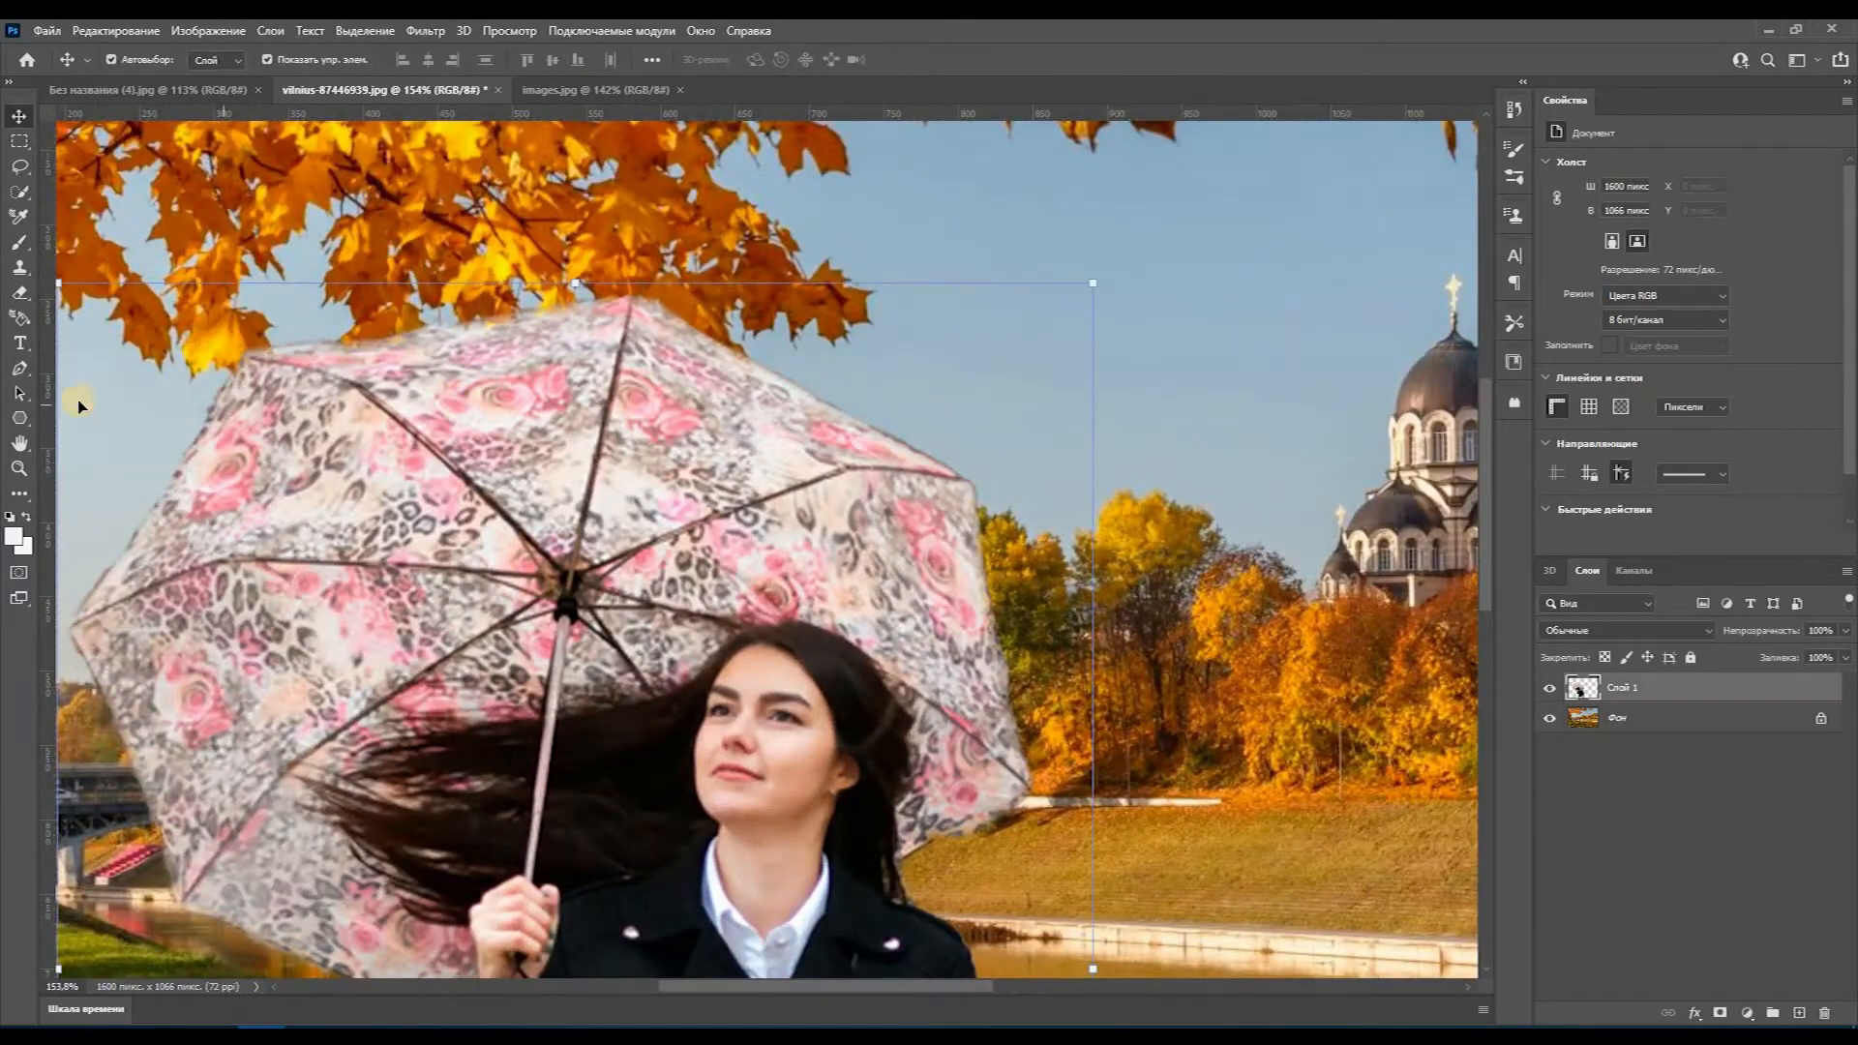
{"action": "left_click", "coordinate": [20, 293]}
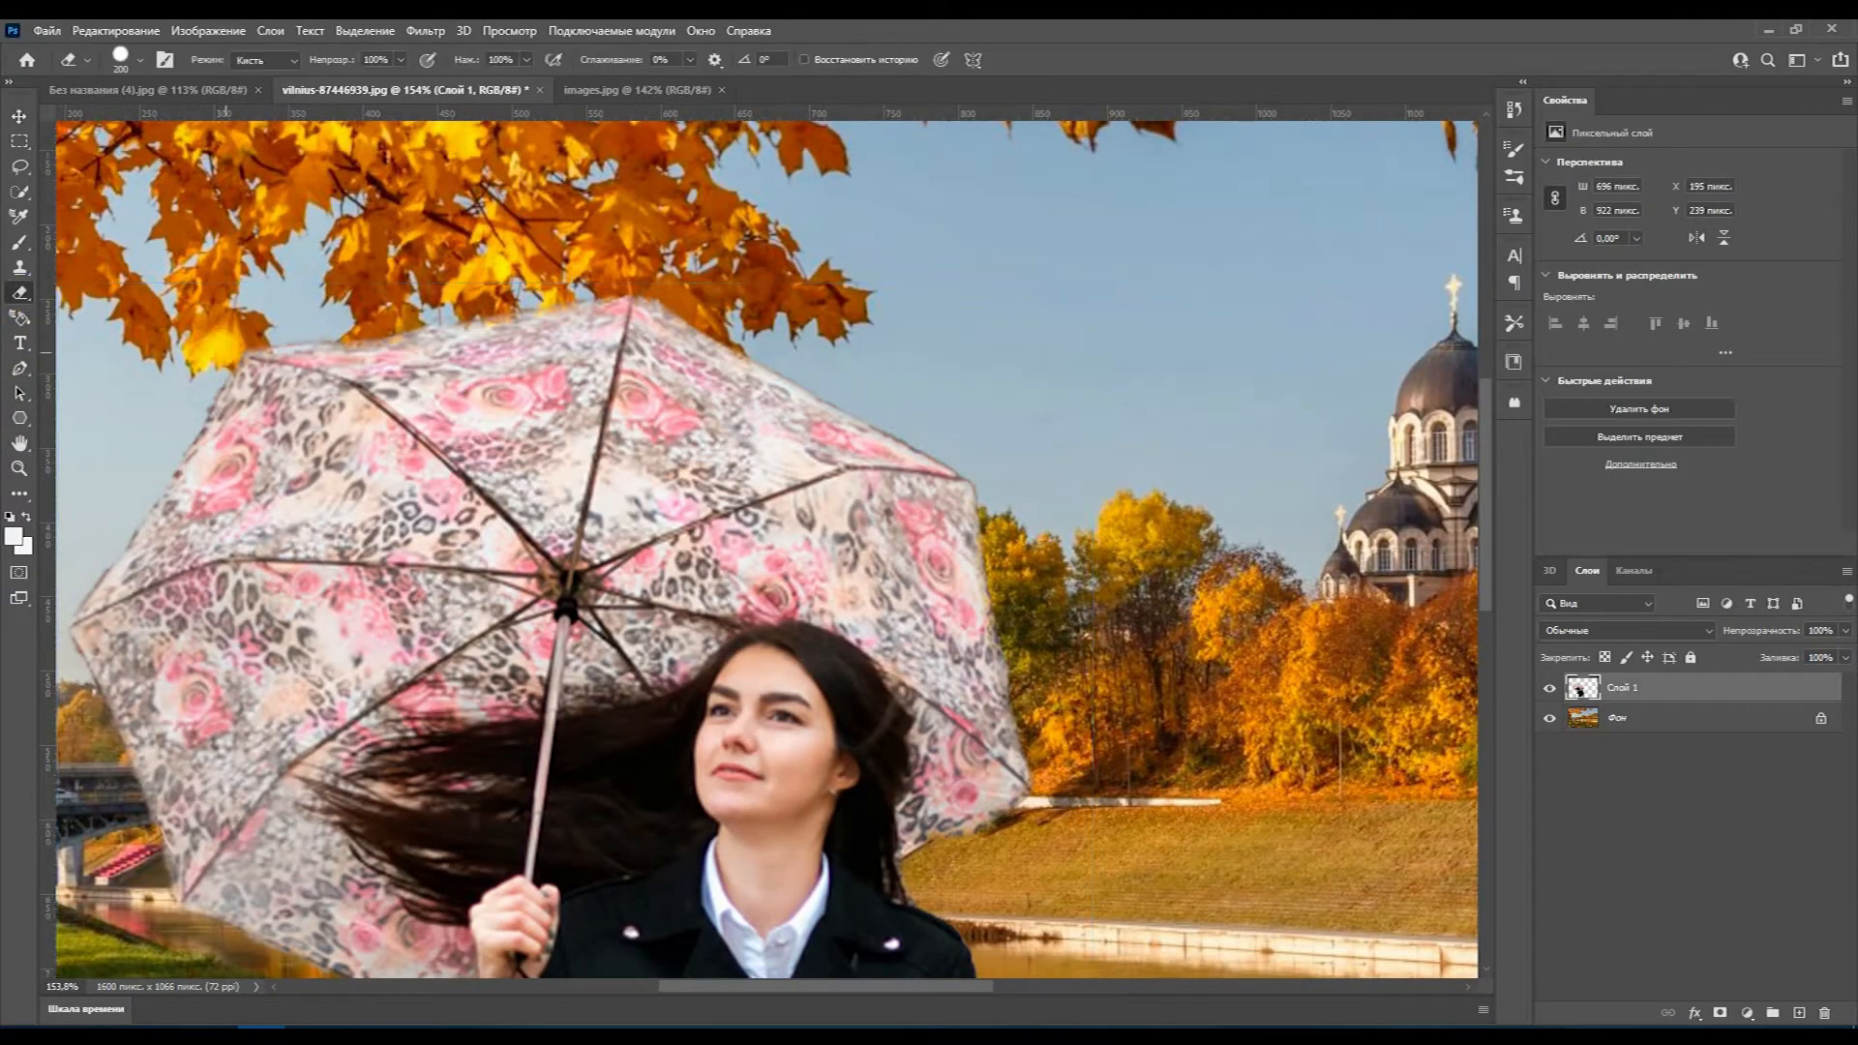
{"action": "key", "text": "p"}
{"action": "left_click", "coordinate": [20, 292]}
{"action": "left_click_drag", "start_coordinate": [385, 332], "coordinate": [492, 315]}
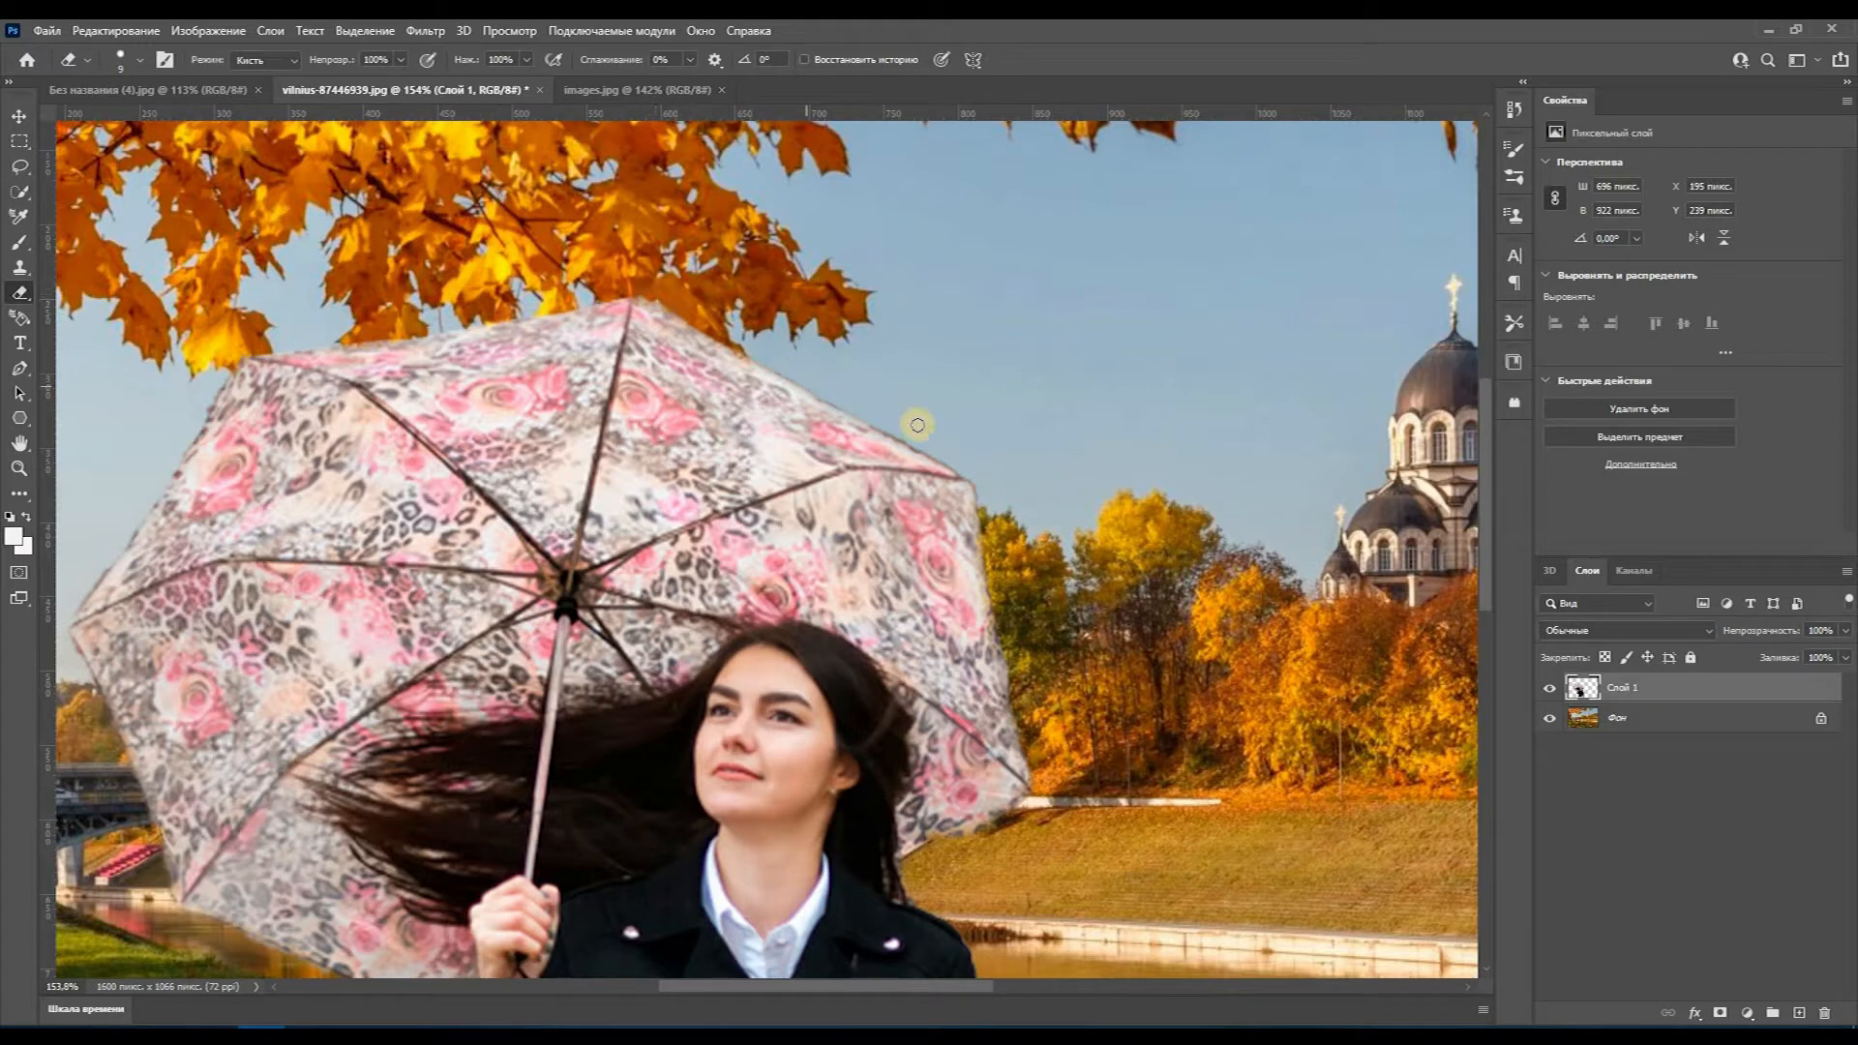
{"action": "left_click_drag", "start_coordinate": [993, 614], "coordinate": [1012, 646]}
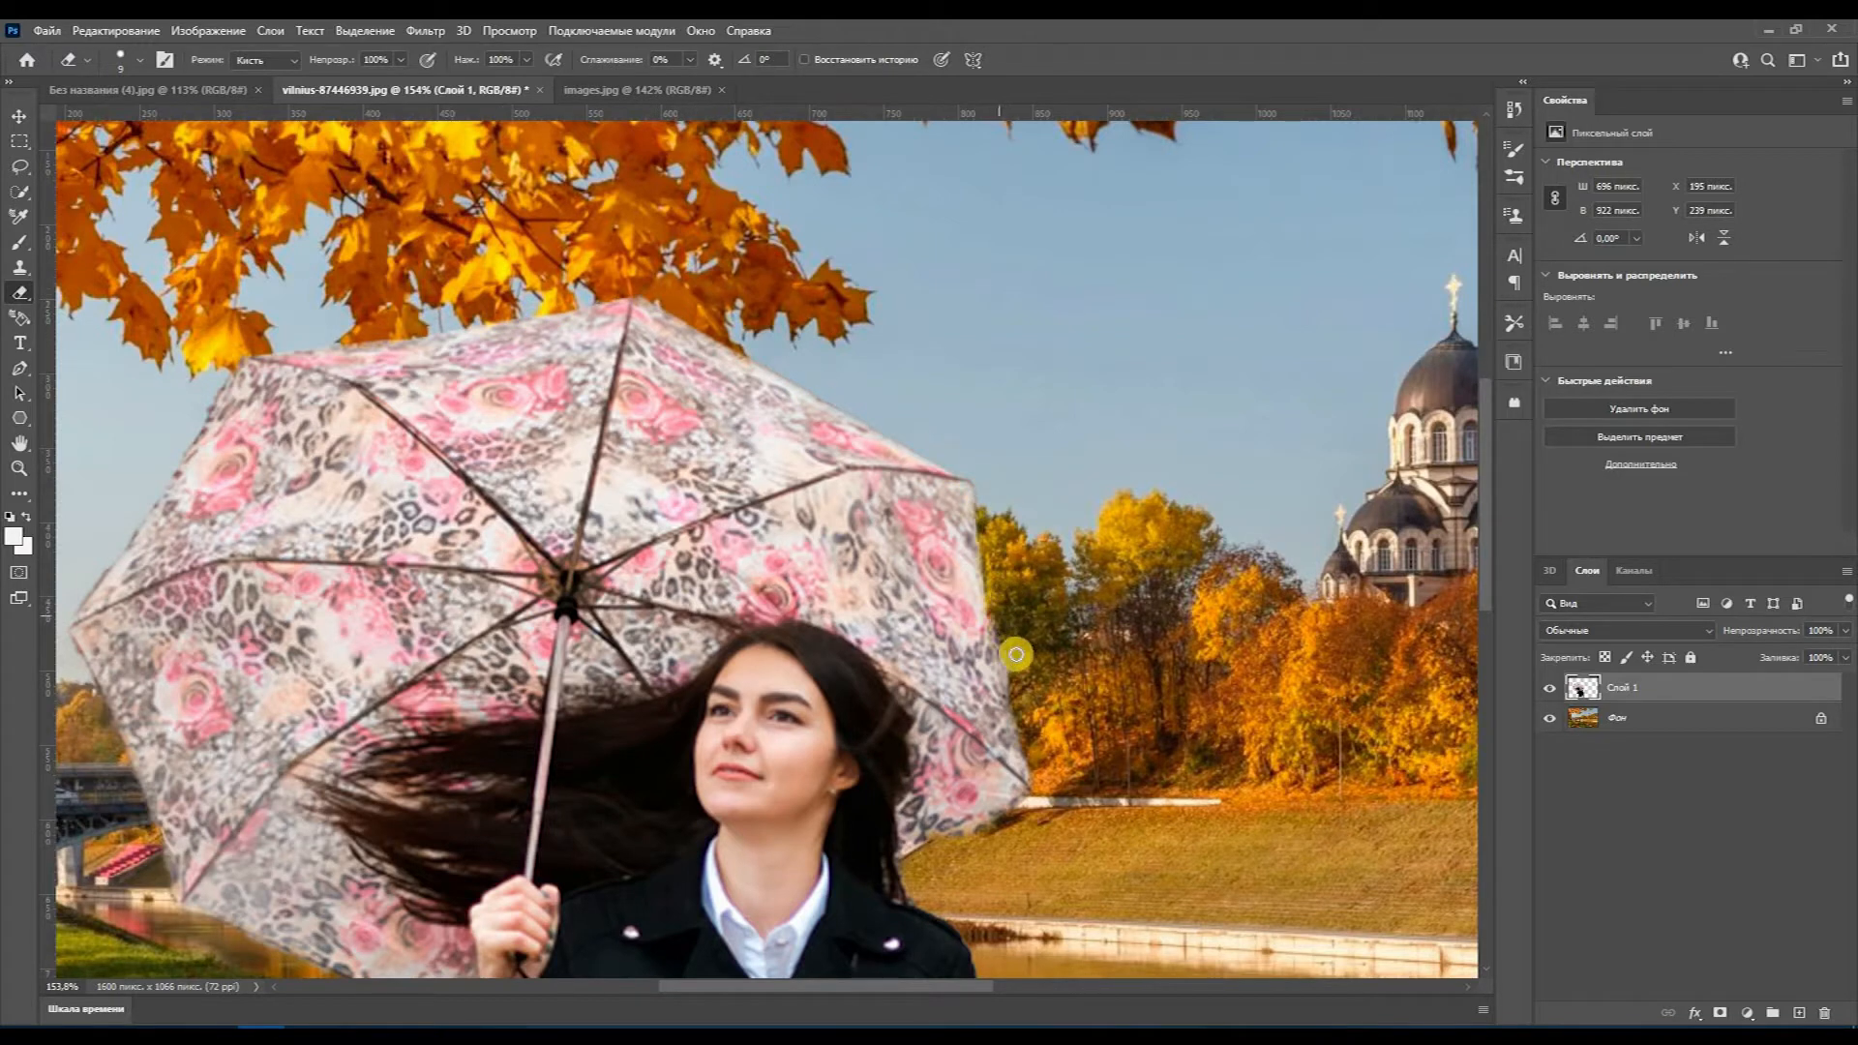
{"action": "scroll", "coordinate": [1010, 748], "scroll_direction": "down", "scroll_amount": 1}
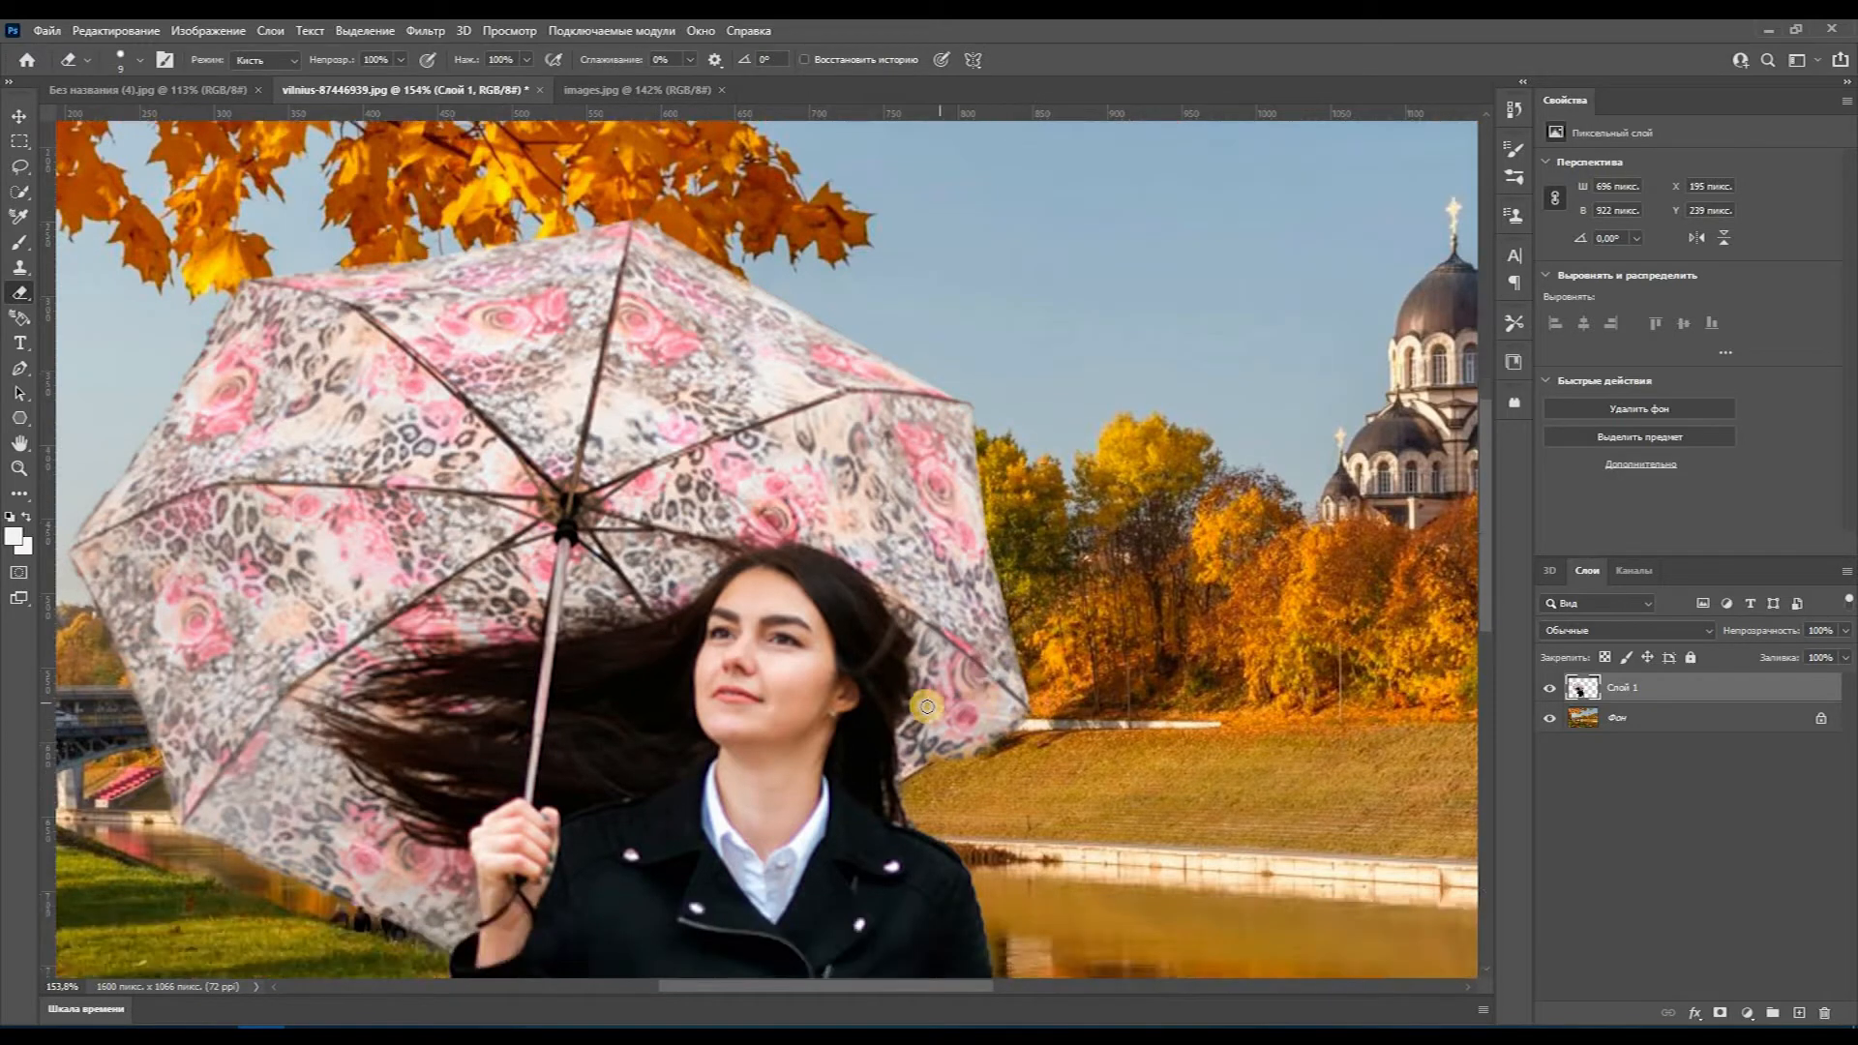
{"action": "left_click_drag", "start_coordinate": [944, 772], "coordinate": [909, 786]}
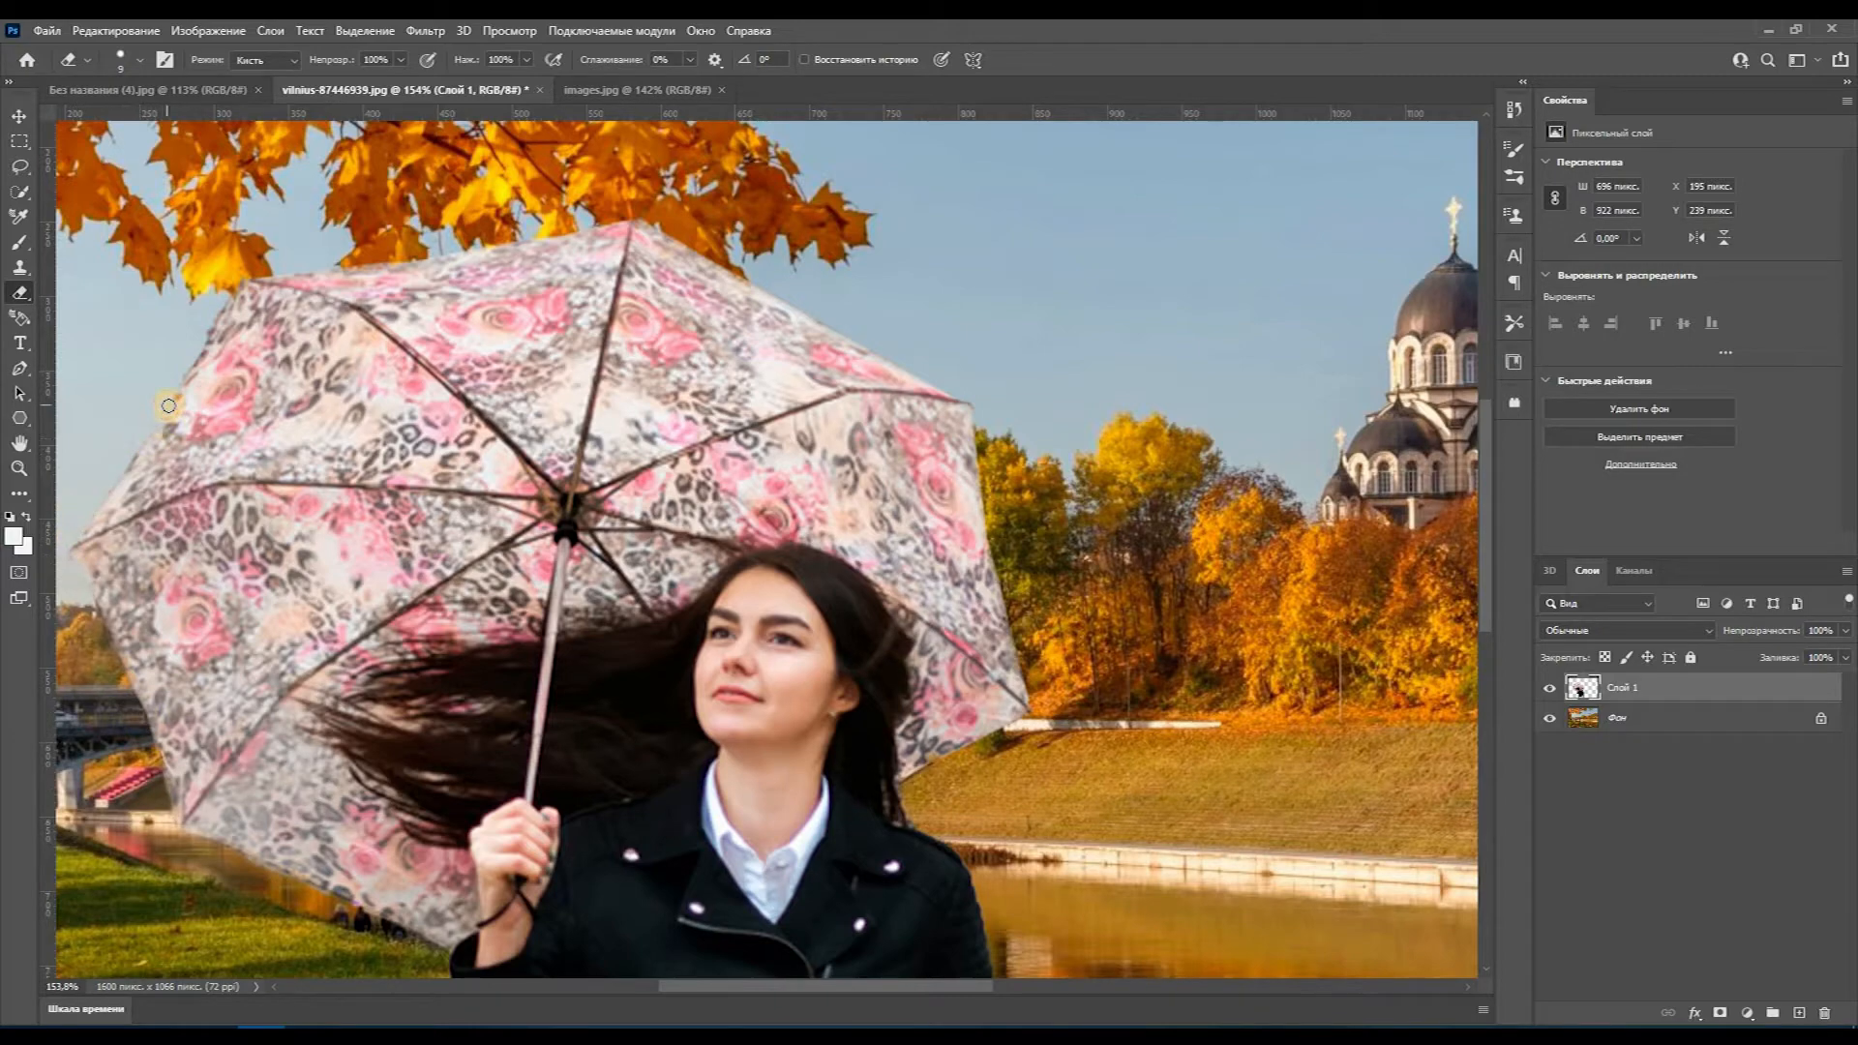
Step: Erase the light fringe along the shoulder and outer sleeve beside the river with a 10 px Eraser
{"action": "scroll", "coordinate": [445, 519], "scroll_direction": "down", "scroll_amount": 2}
{"action": "scroll", "coordinate": [803, 801], "scroll_direction": "up", "scroll_amount": 6}
{"action": "scroll", "coordinate": [948, 806], "scroll_direction": "down", "scroll_amount": 3}
{"action": "right_click", "coordinate": [1089, 651]}
{"action": "left_click", "coordinate": [1139, 845]}
{"action": "left_click", "coordinate": [980, 547]}
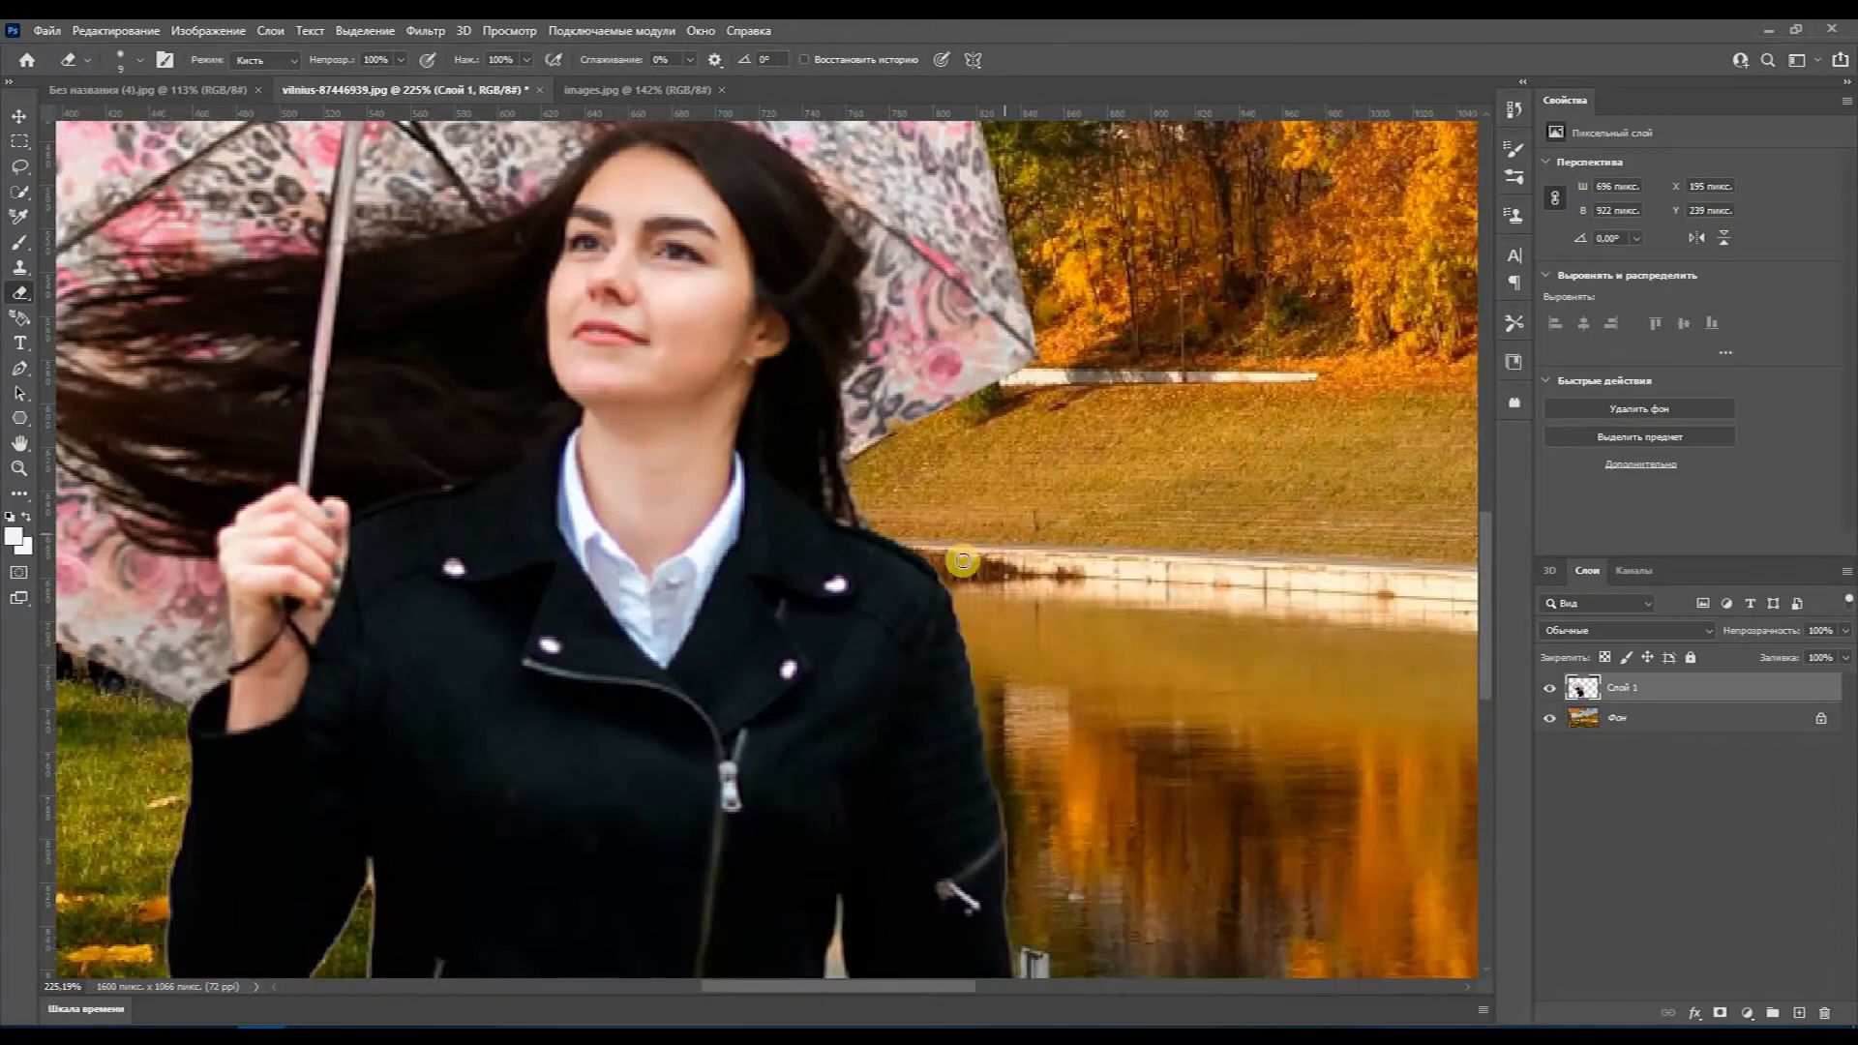
{"action": "scroll", "coordinate": [933, 538], "scroll_direction": "down", "scroll_amount": 2}
{"action": "key", "text": "bracketright"}
{"action": "left_click_drag", "start_coordinate": [892, 407], "coordinate": [937, 448]}
{"action": "left_click_drag", "start_coordinate": [970, 537], "coordinate": [1000, 663]}
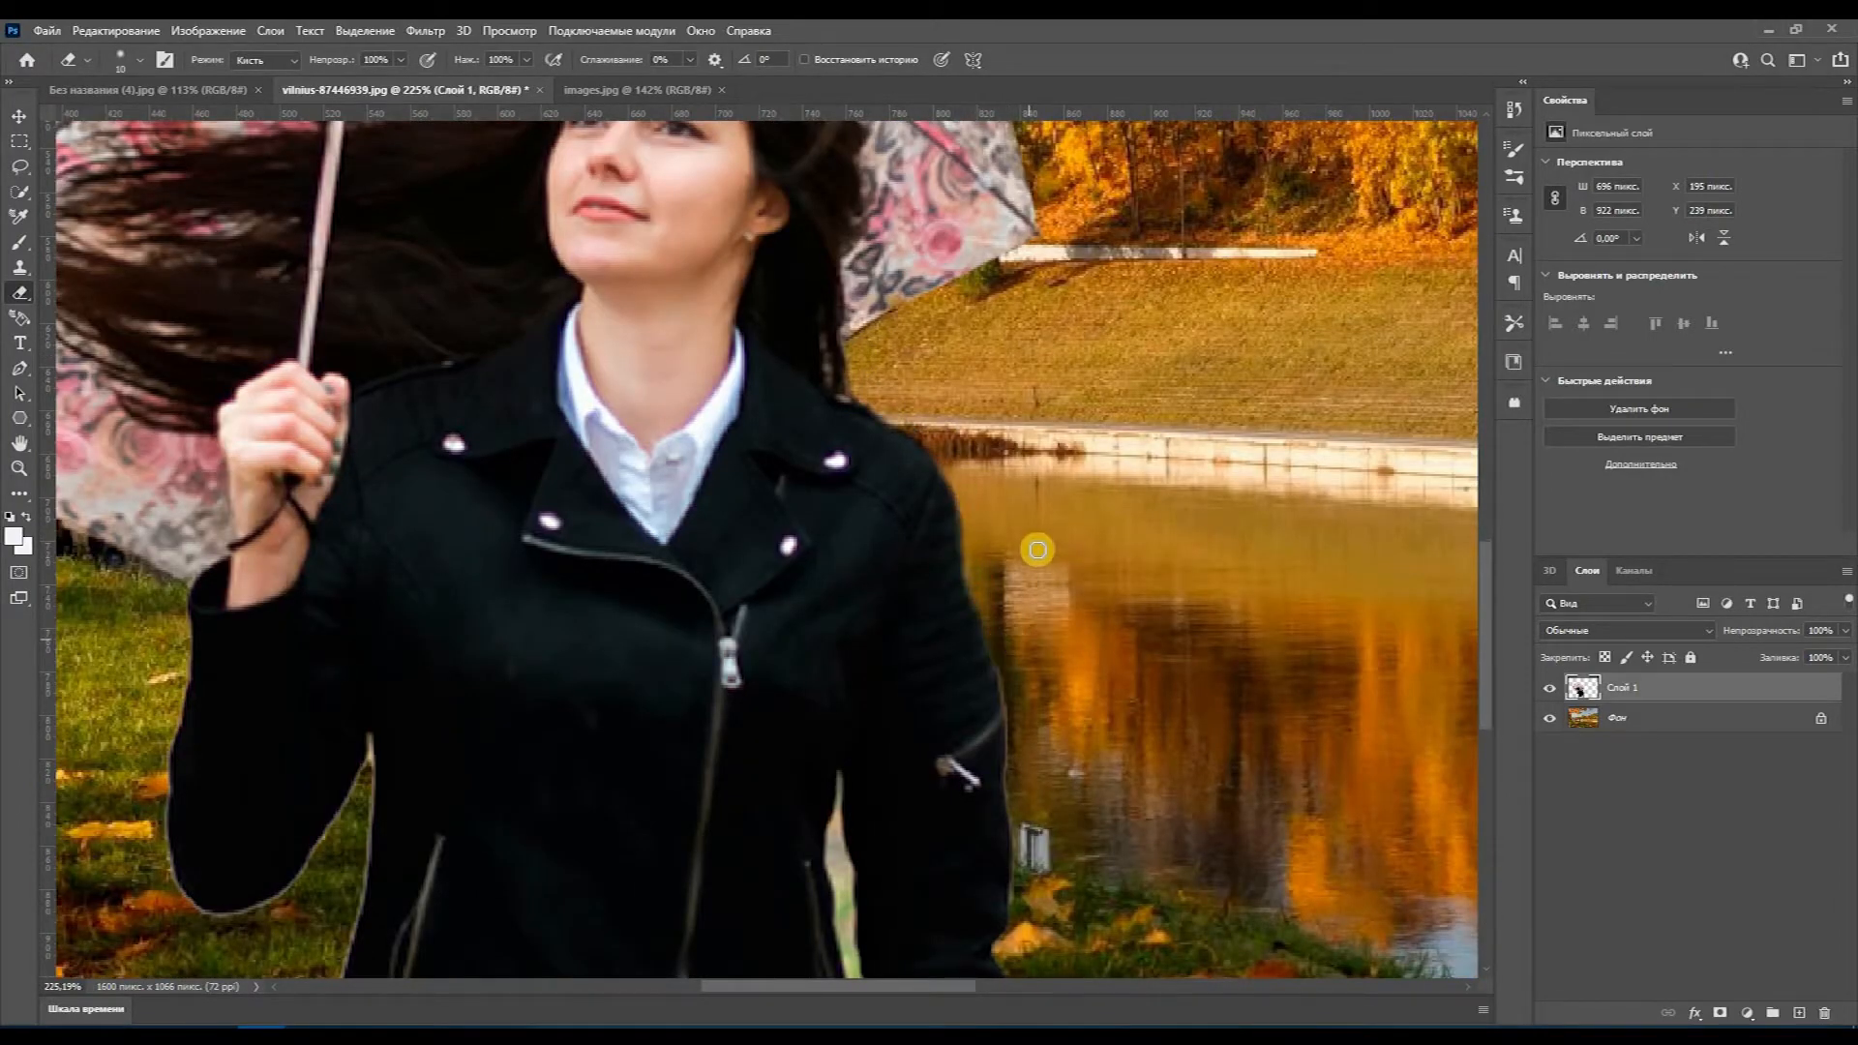
{"action": "scroll", "coordinate": [1037, 549], "scroll_direction": "down", "scroll_amount": 3}
{"action": "scroll", "coordinate": [877, 242], "scroll_direction": "up", "scroll_amount": 1}
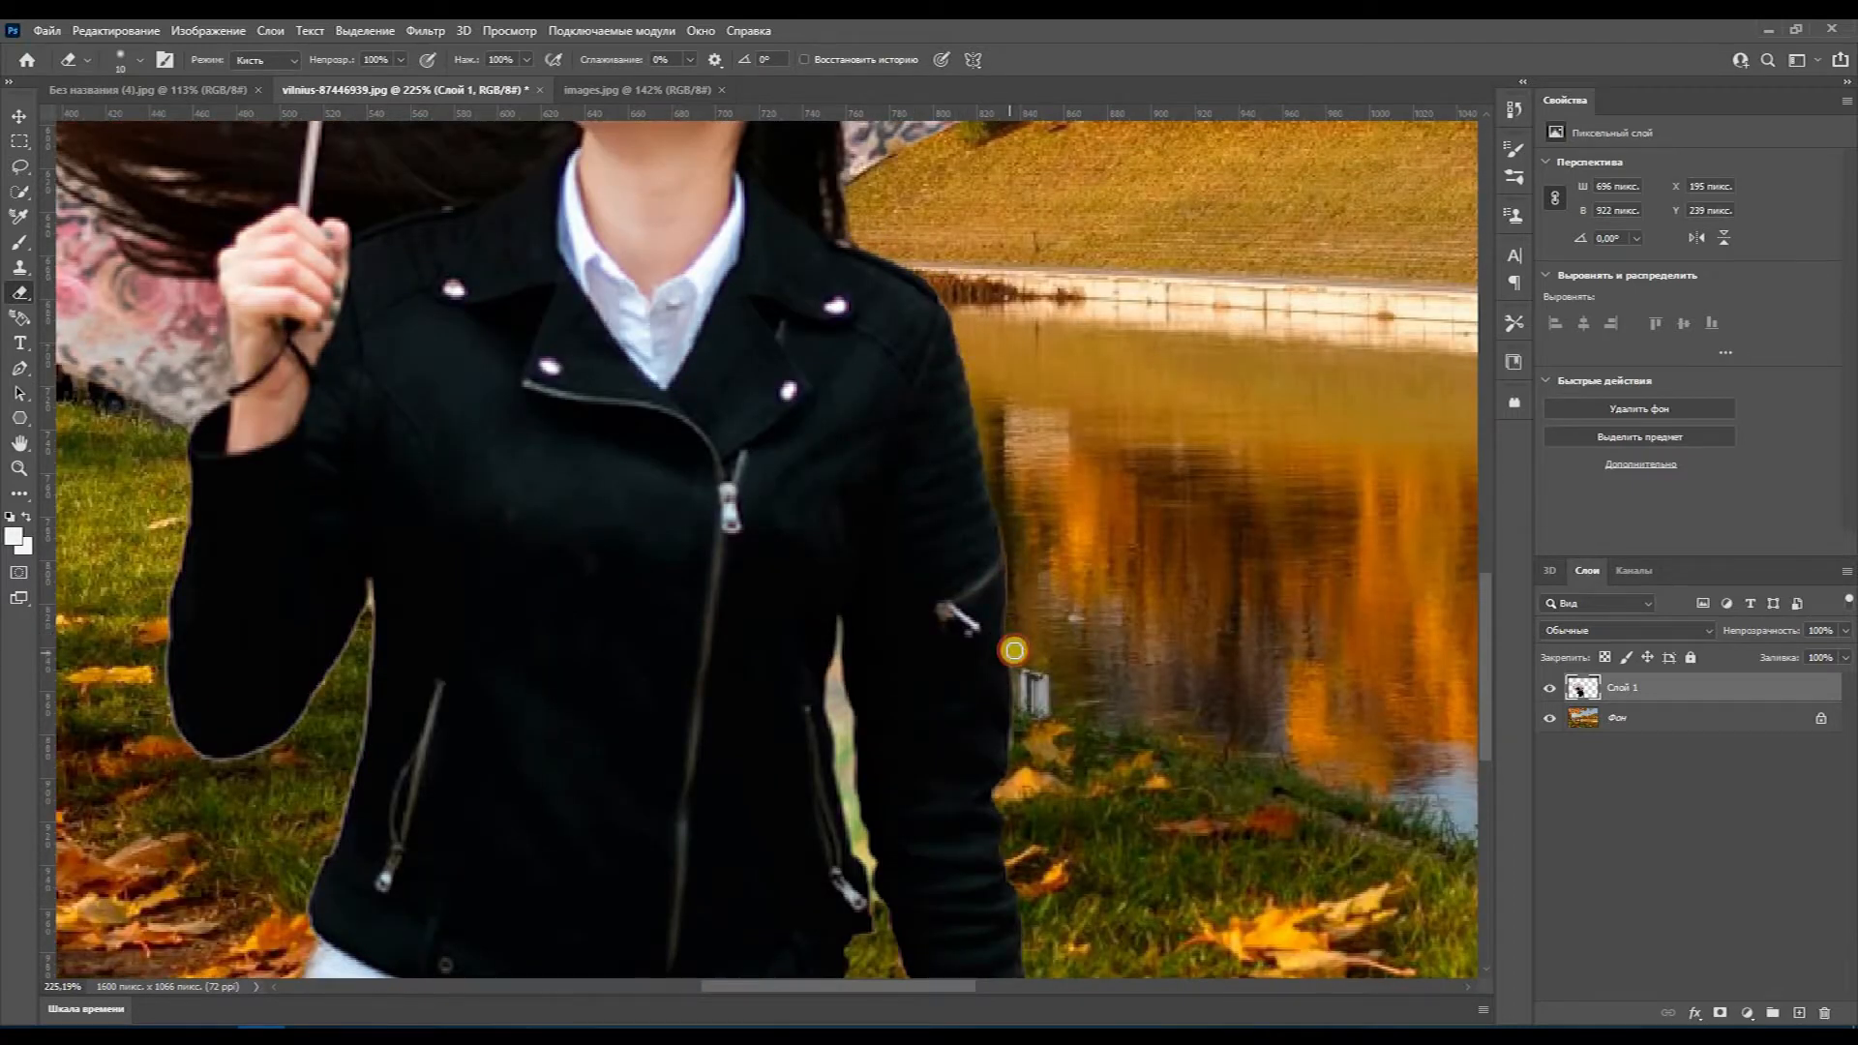
{"action": "scroll", "coordinate": [1014, 651], "scroll_direction": "down", "scroll_amount": 1}
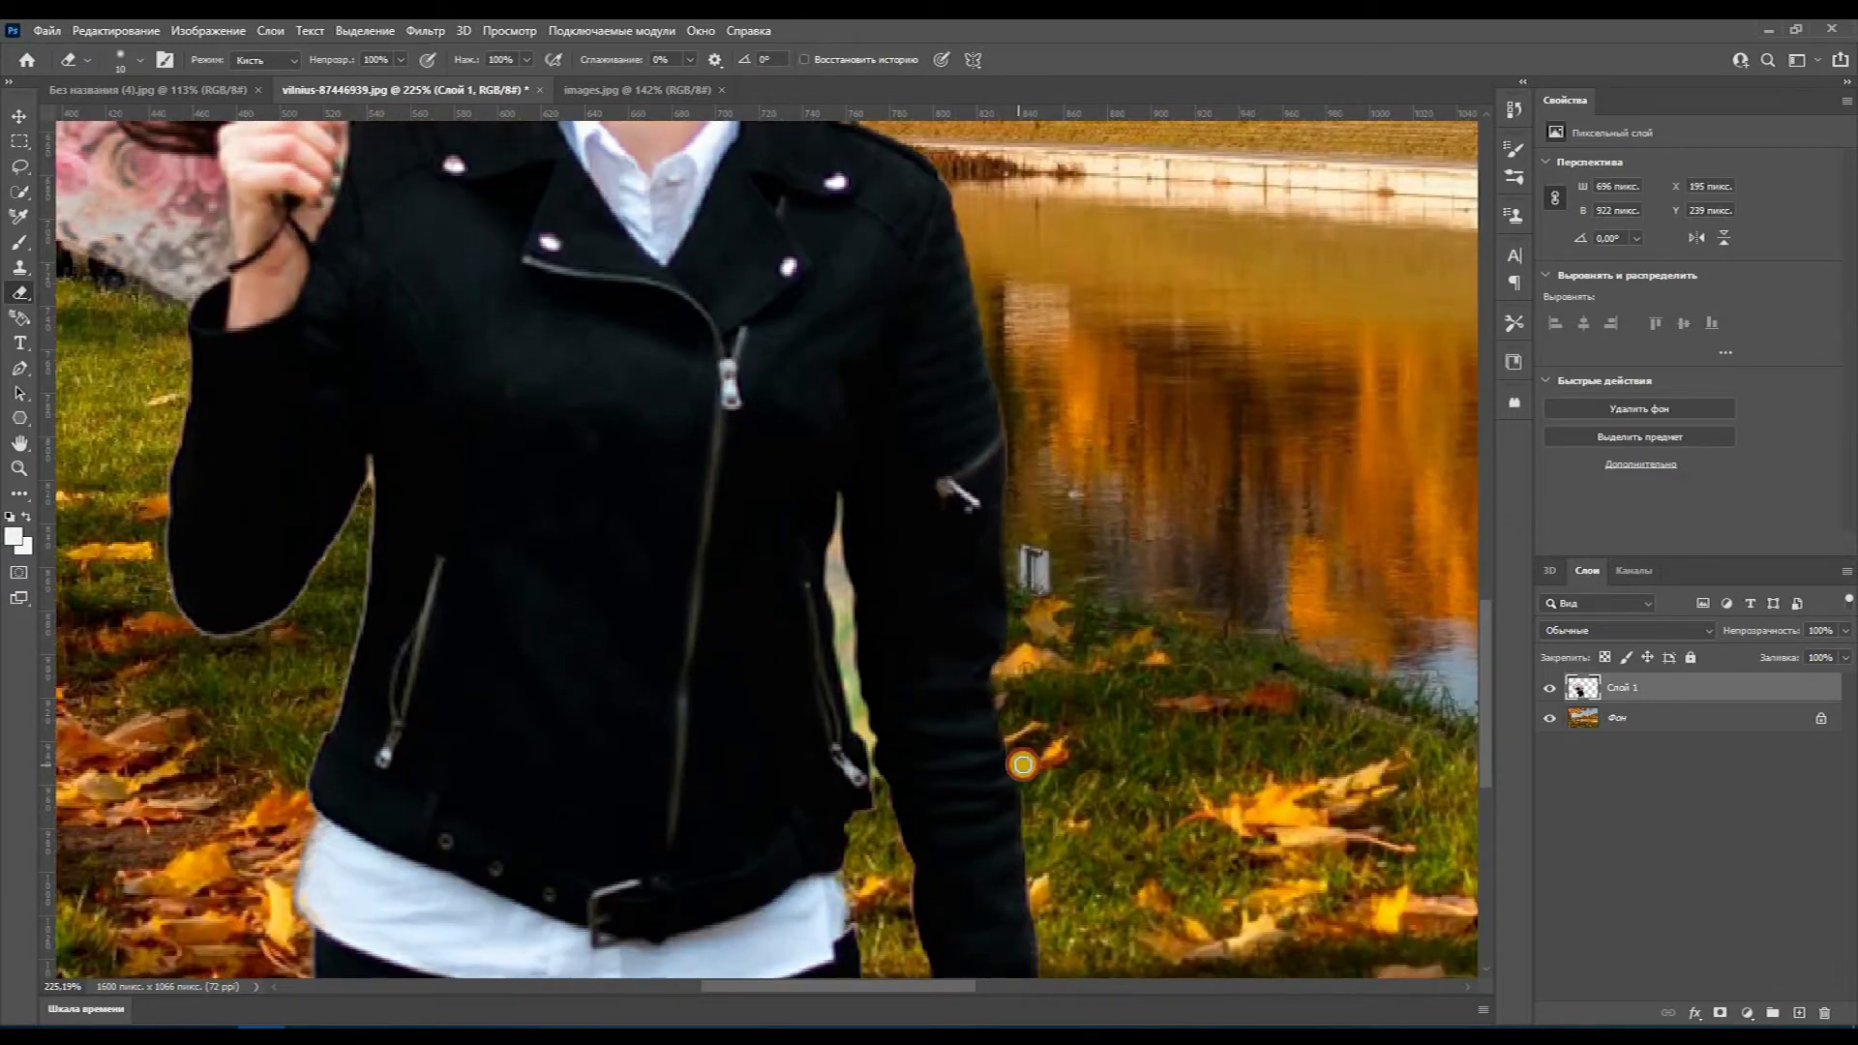
{"action": "scroll", "coordinate": [1023, 765], "scroll_direction": "down", "scroll_amount": 1}
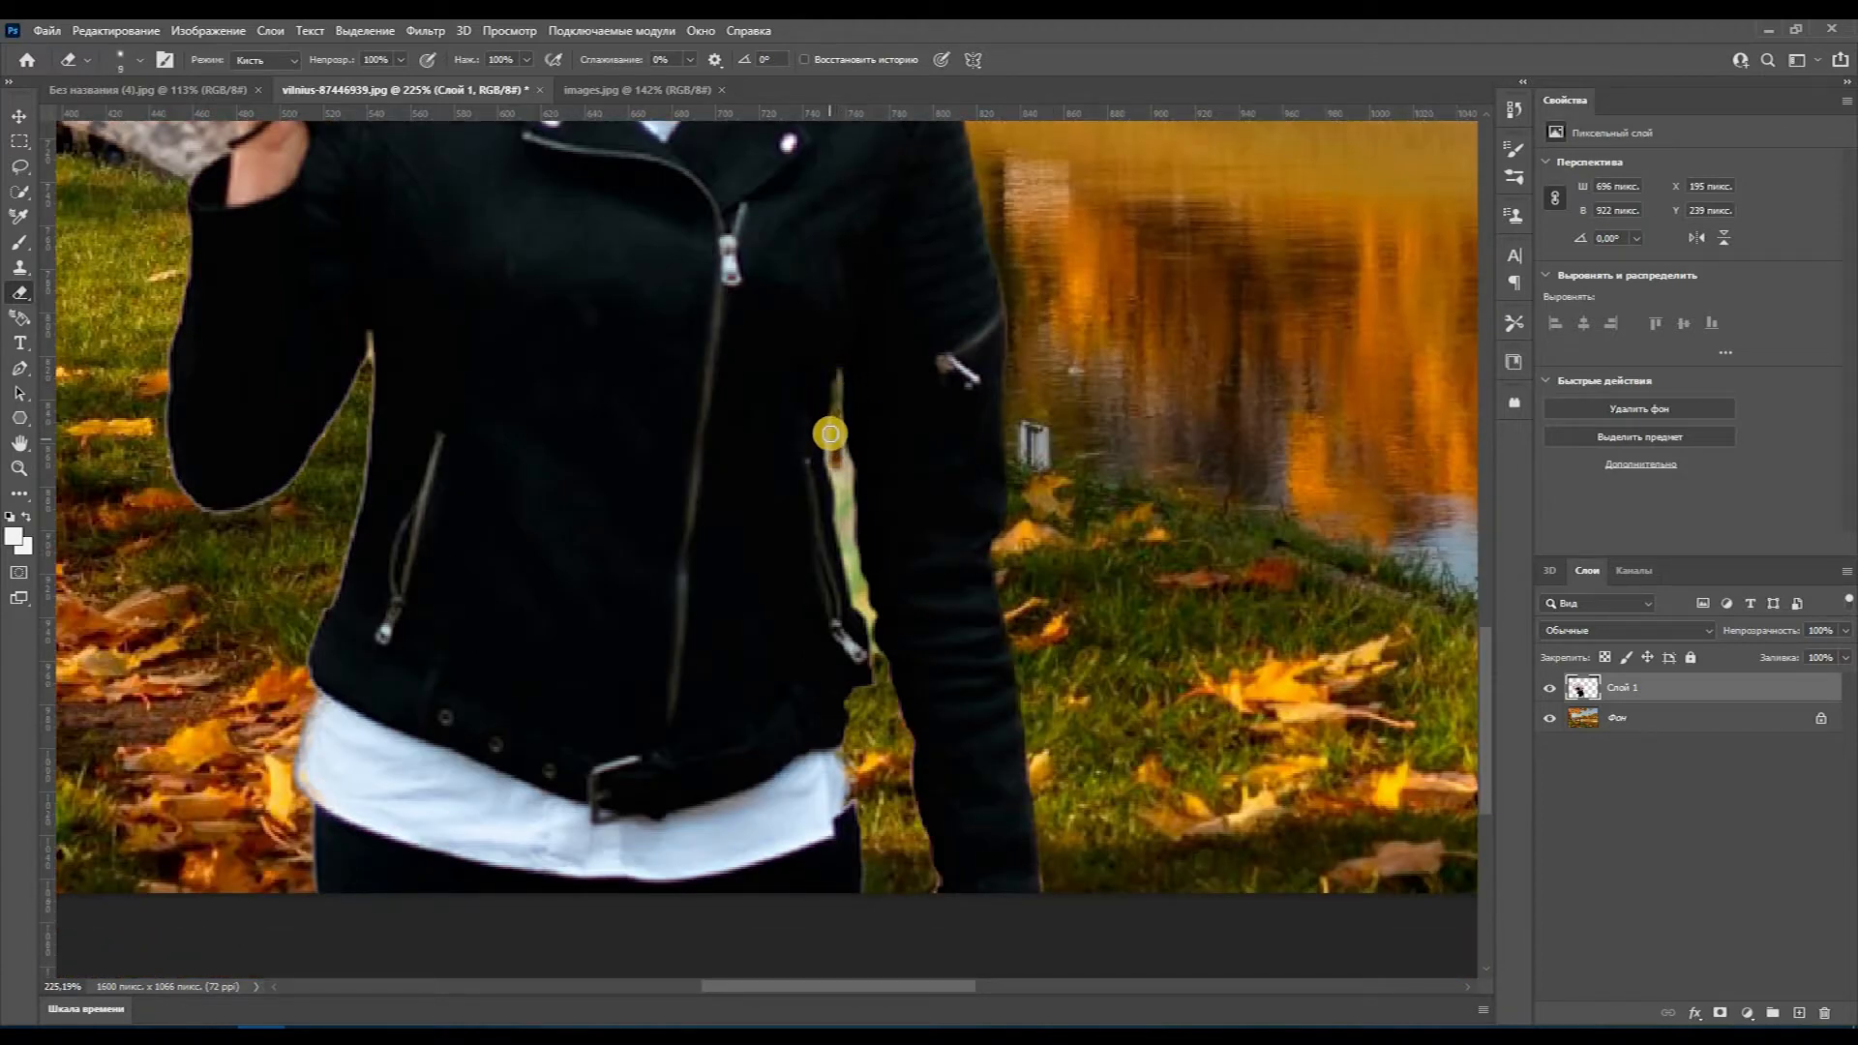
Step: Erase the old background left in the gap between the jacket and the lowered arm
{"action": "mouse_move", "coordinate": [841, 453]}
{"action": "left_mouse_down"}
{"action": "mouse_move", "coordinate": [885, 759]}
{"action": "mouse_move", "coordinate": [888, 660]}
{"action": "mouse_move", "coordinate": [931, 839]}
{"action": "left_mouse_up"}
{"action": "key", "text": "bracketleft"}
{"action": "scroll", "coordinate": [883, 718], "scroll_direction": "down", "scroll_amount": 1}
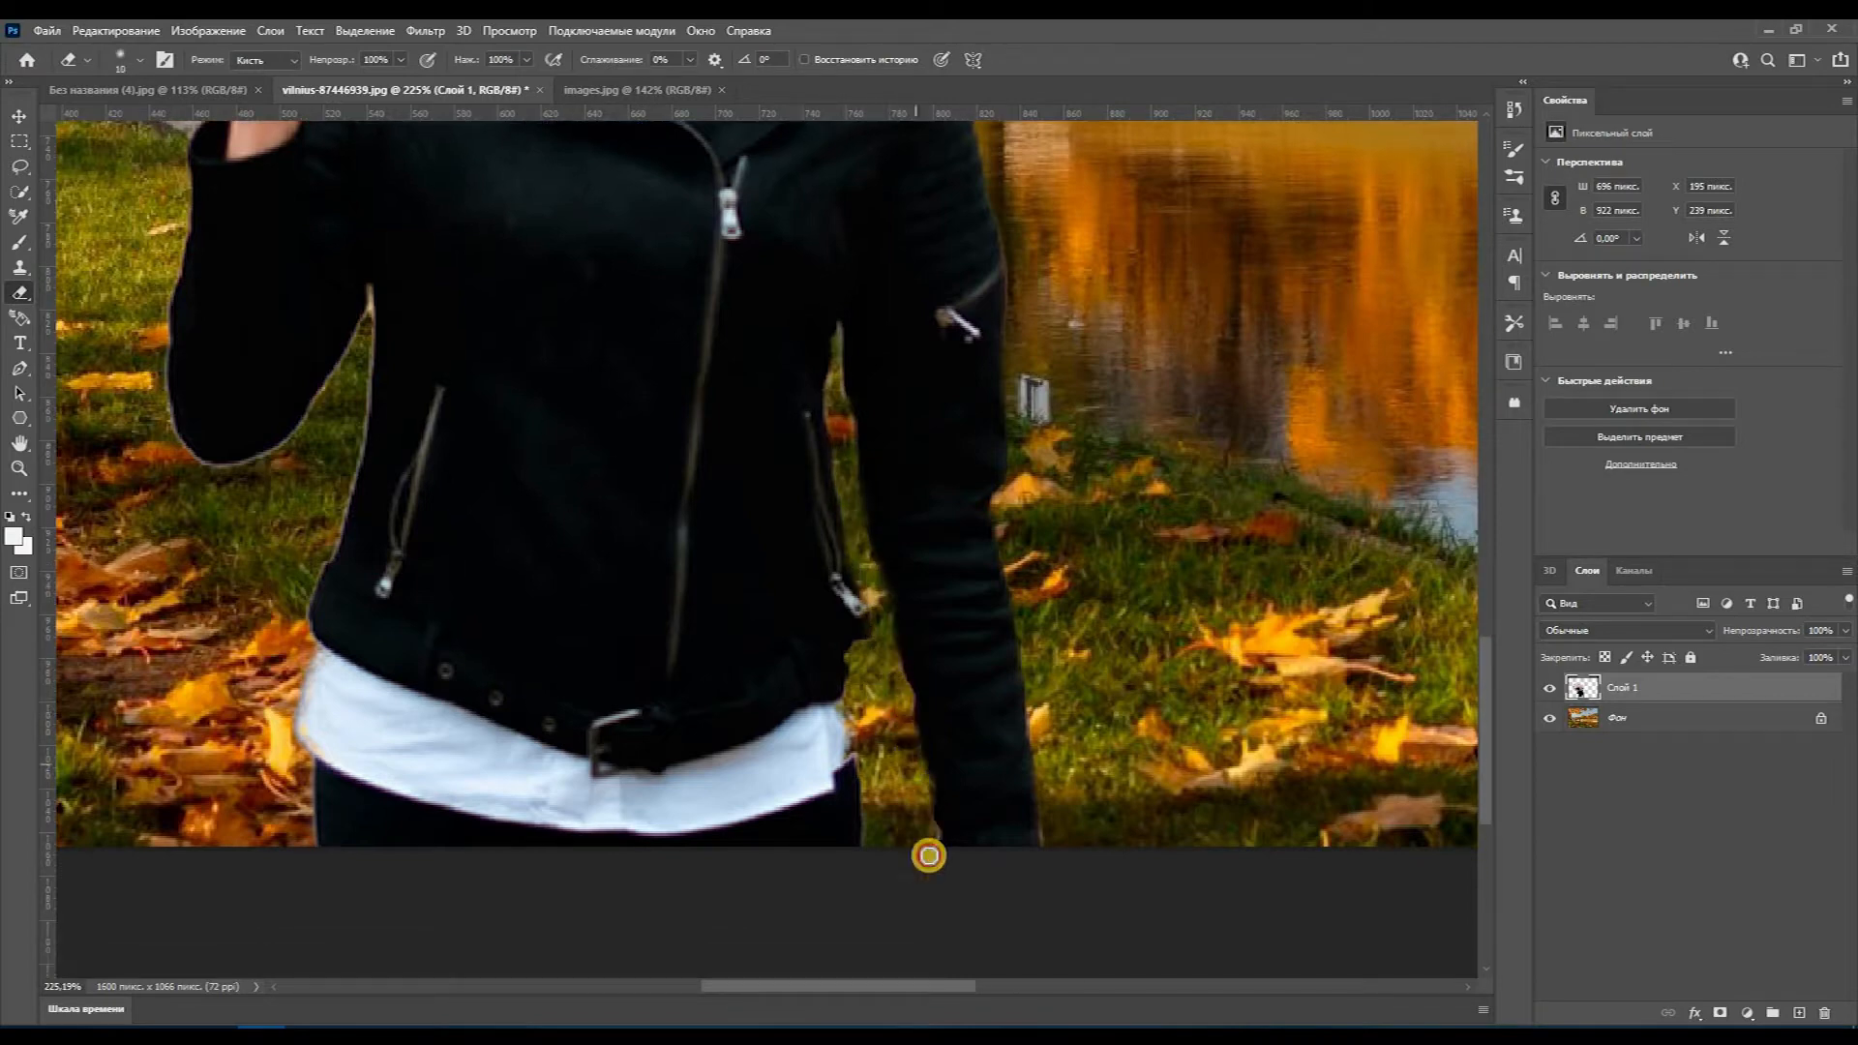
Step: Clean the light outline between the raised arm and the jacket and down to the waist with a 7 px Eraser
{"action": "scroll", "coordinate": [365, 596], "scroll_direction": "up", "scroll_amount": 1}
{"action": "key", "text": "bracketleft"}
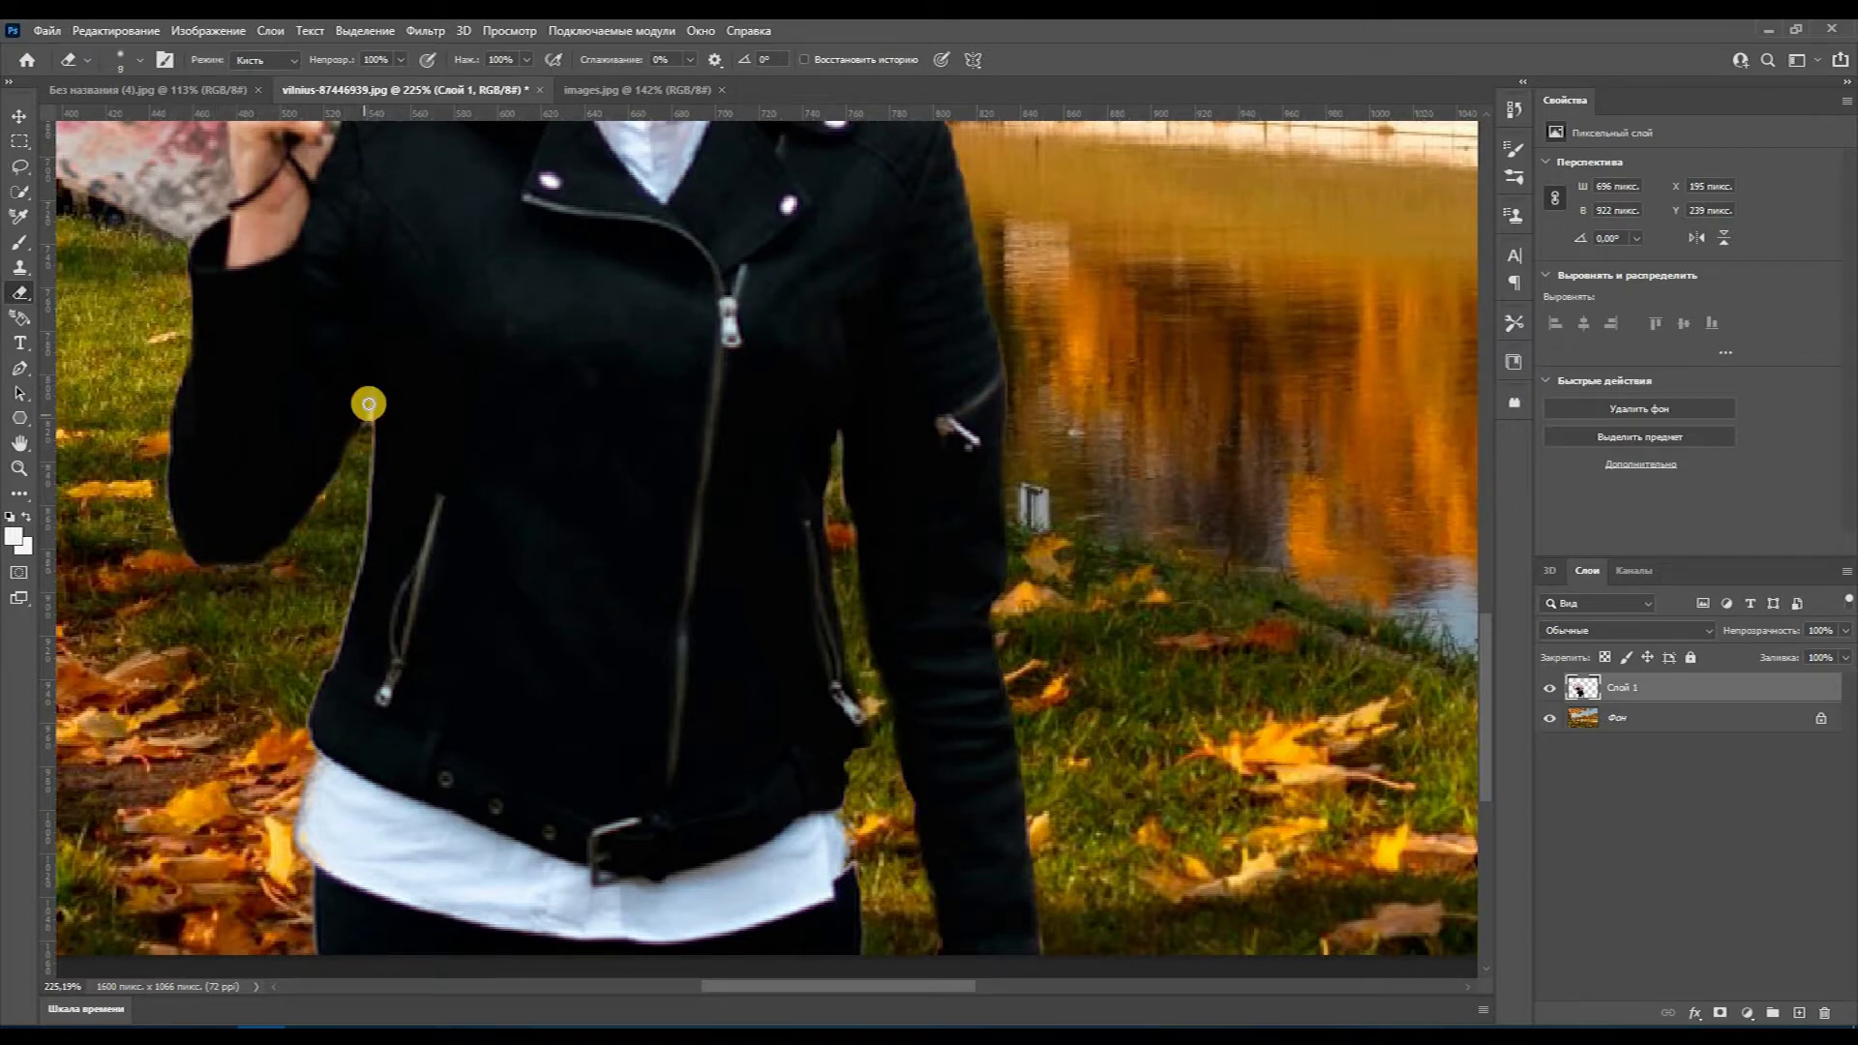
{"action": "left_click_drag", "start_coordinate": [358, 448], "coordinate": [369, 404]}
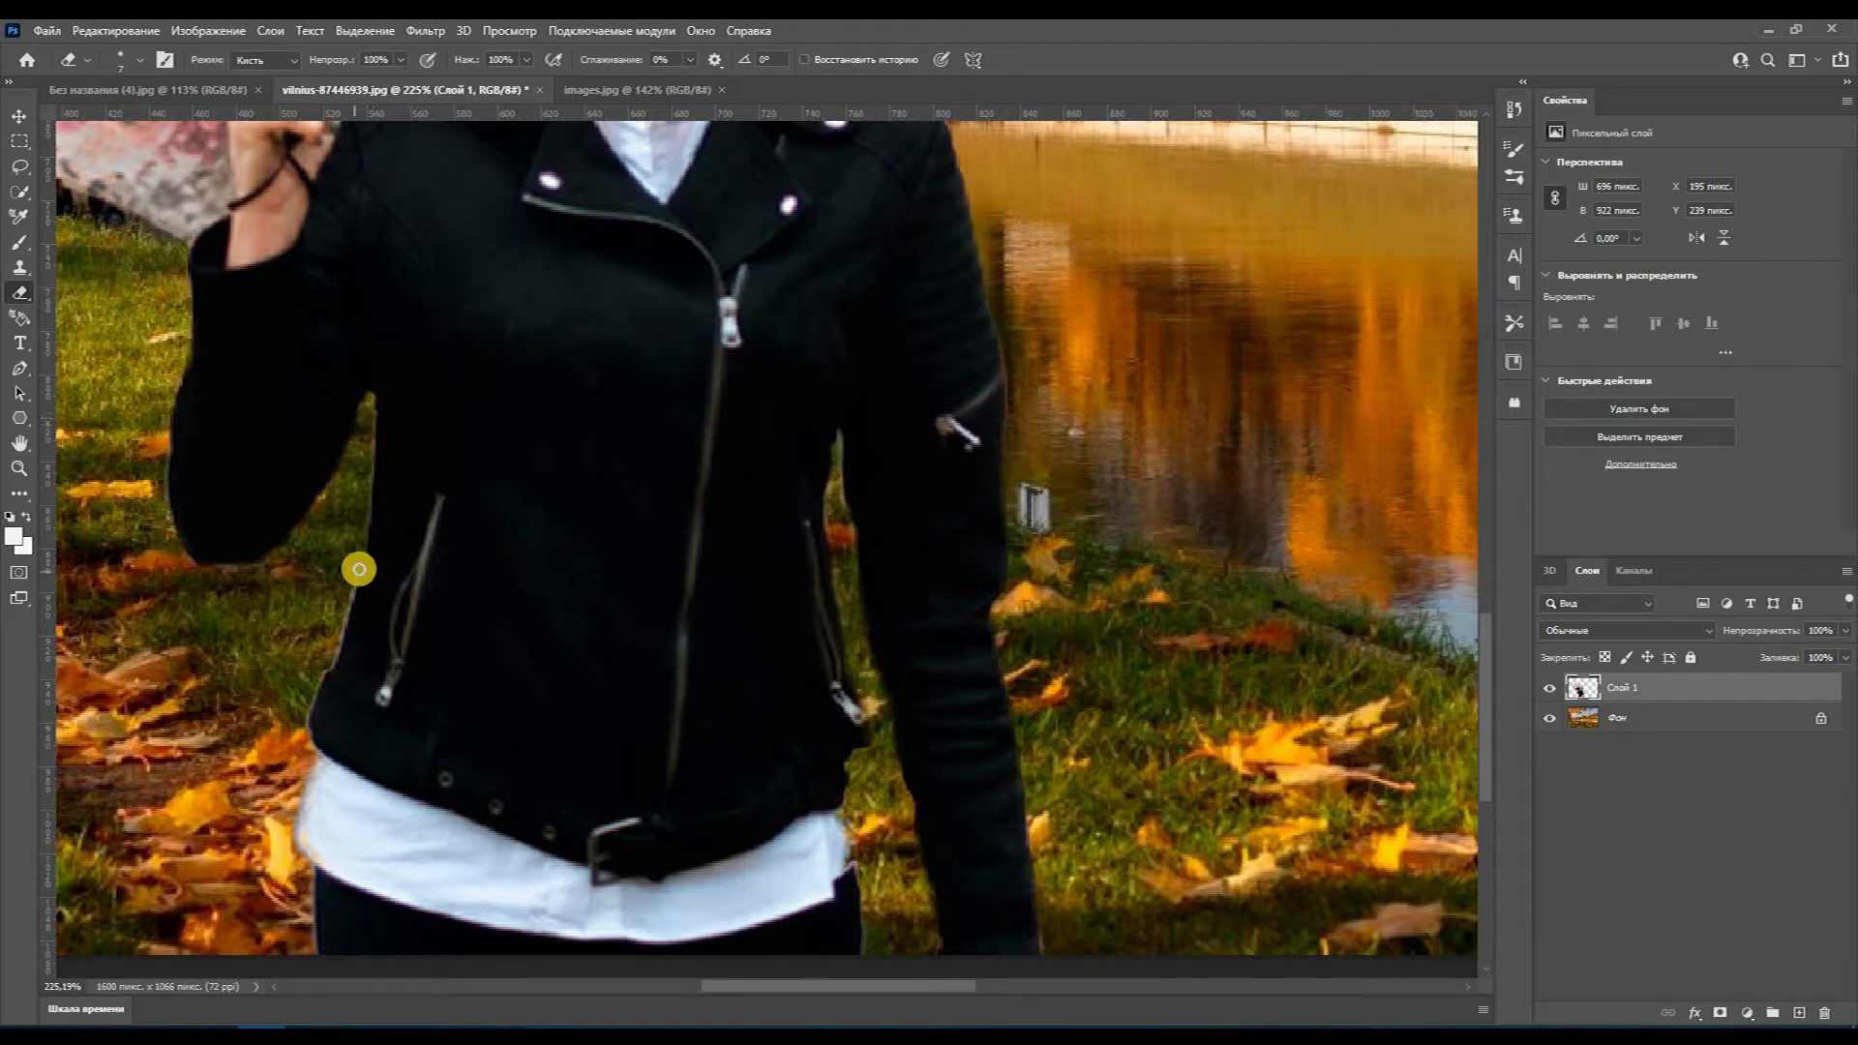
{"action": "mouse_move", "coordinate": [331, 656]}
{"action": "left_mouse_down"}
{"action": "mouse_move", "coordinate": [306, 731]}
{"action": "mouse_move", "coordinate": [360, 564]}
{"action": "left_mouse_up"}
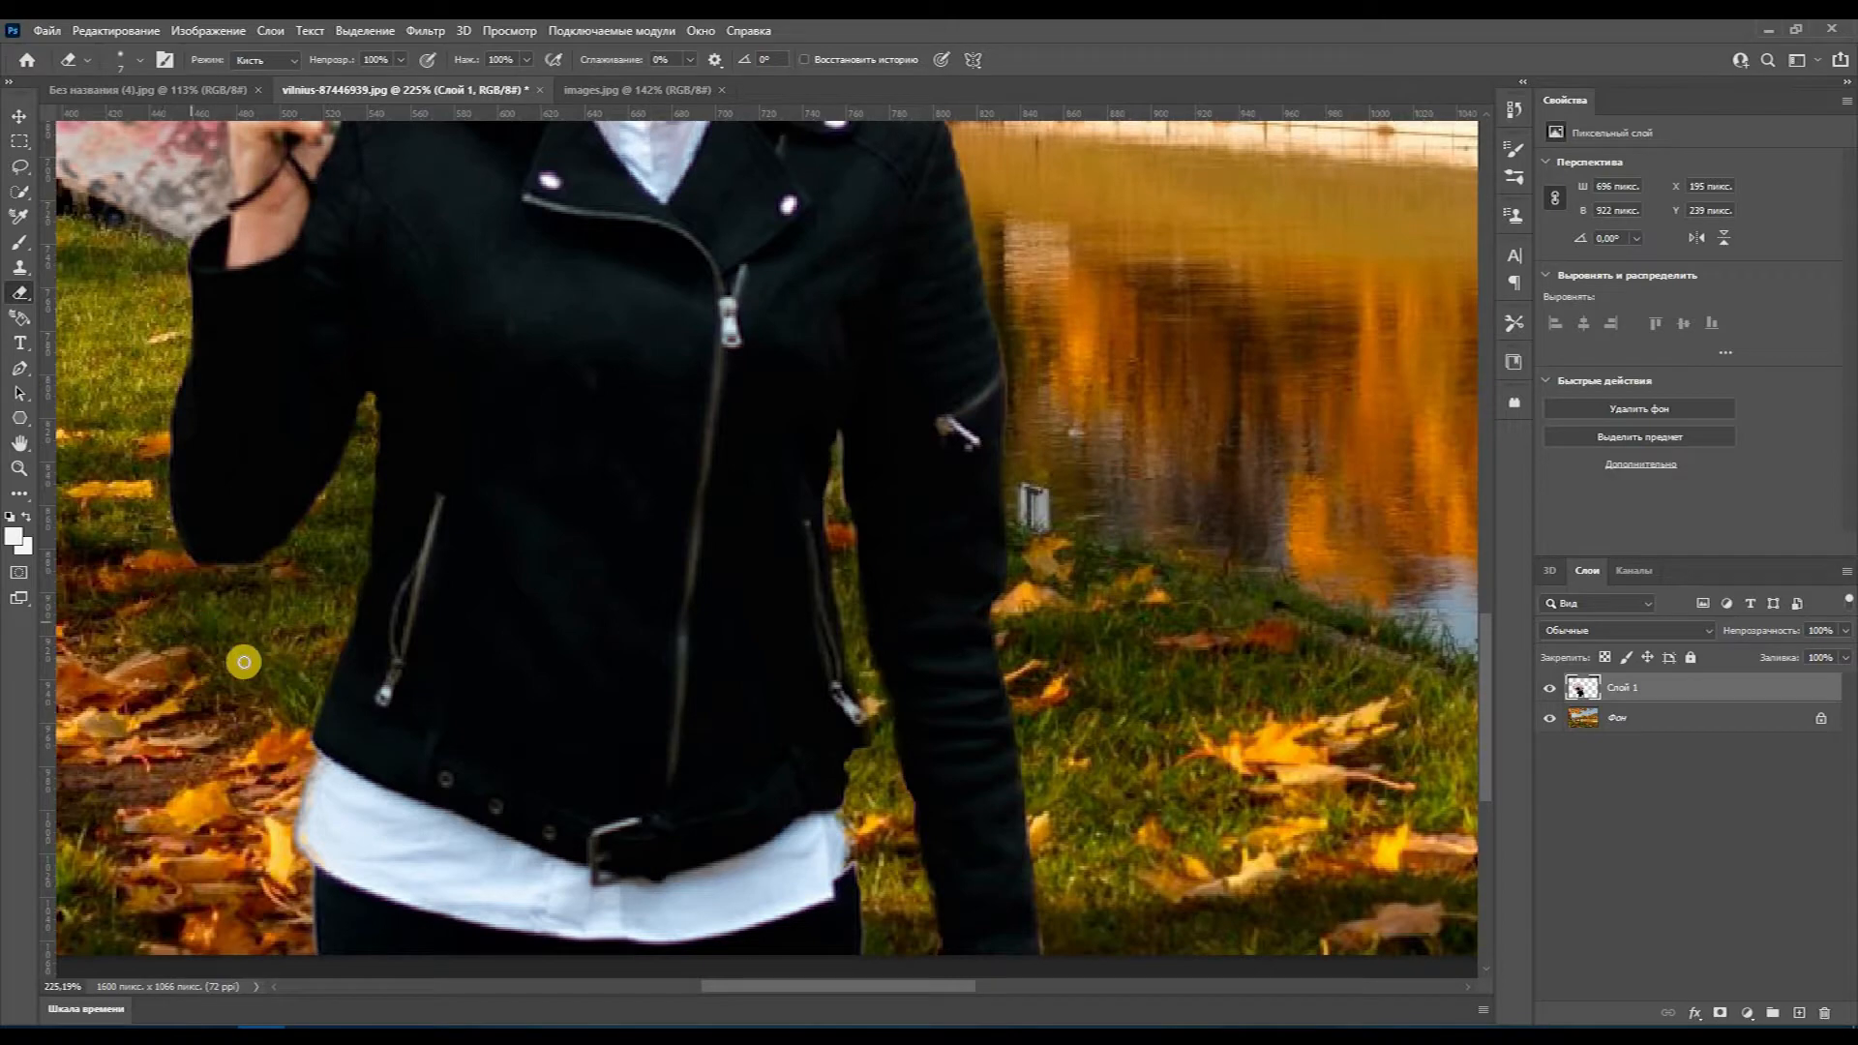
{"action": "scroll", "coordinate": [201, 631], "scroll_direction": "down", "scroll_amount": 3}
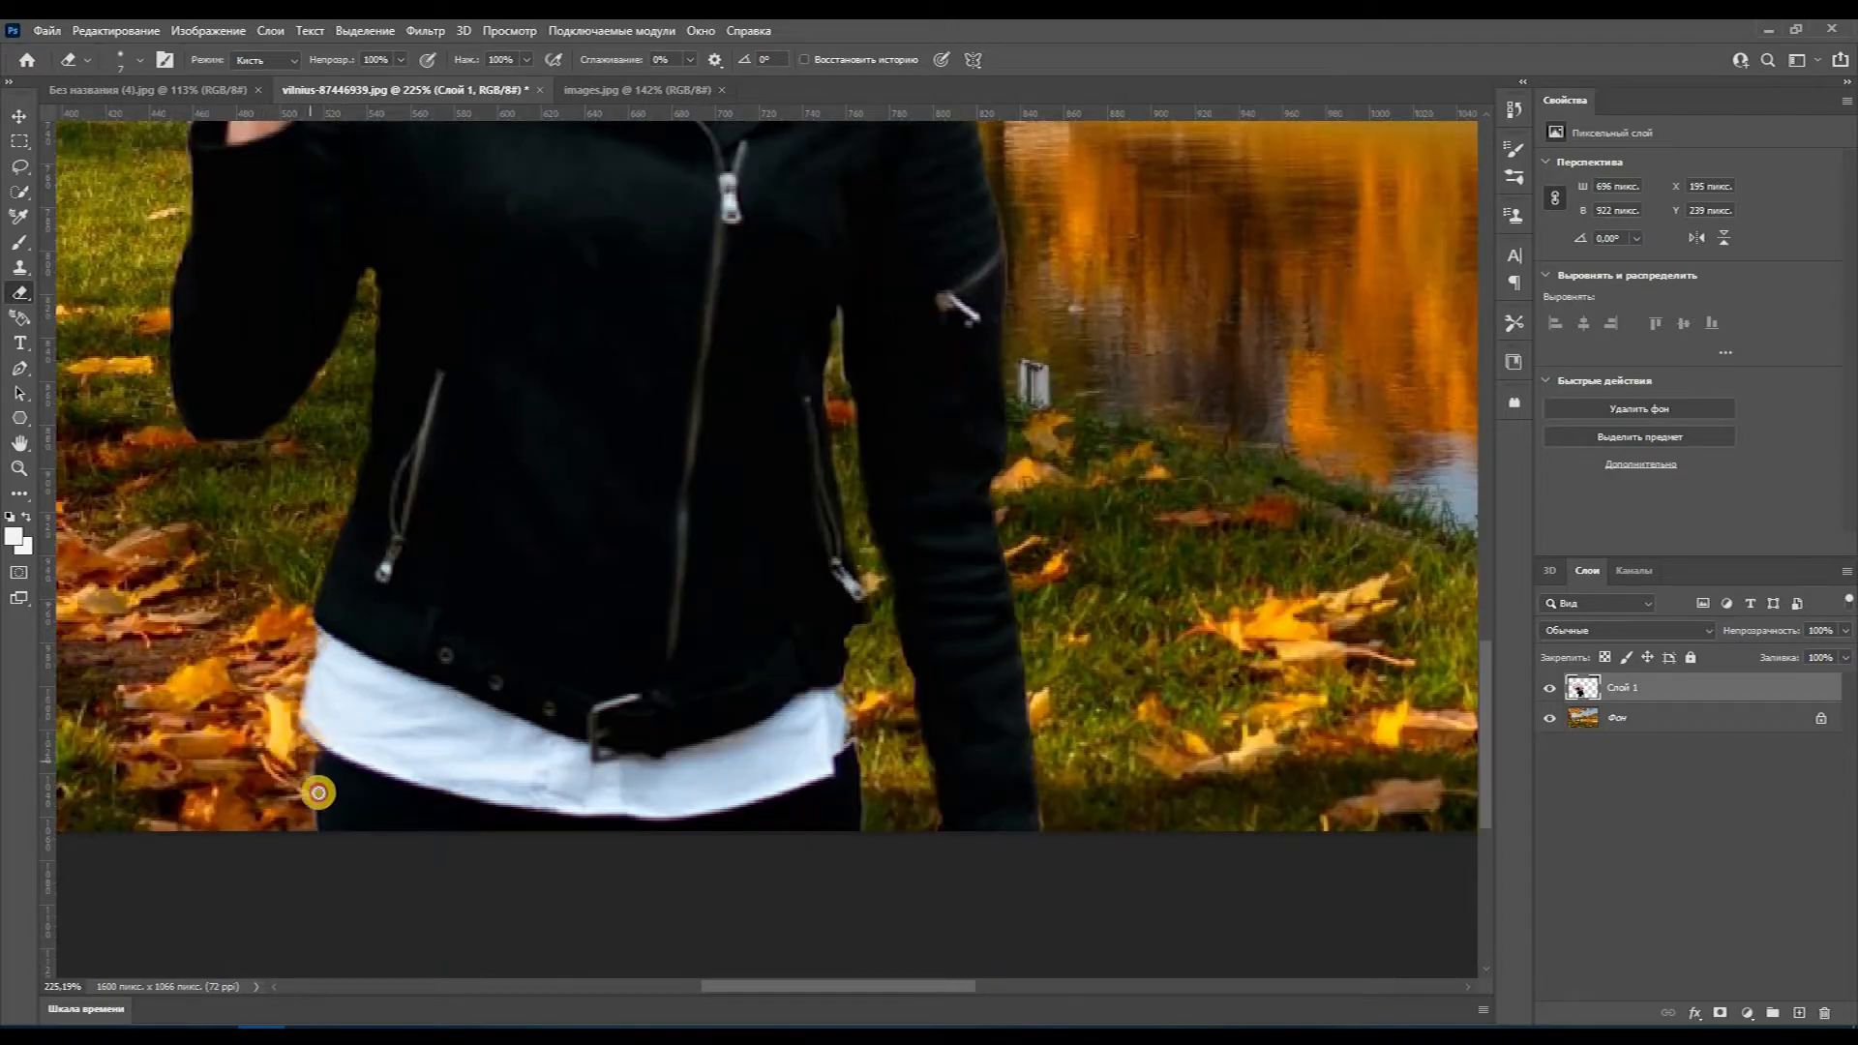
{"action": "scroll", "coordinate": [630, 477], "scroll_direction": "down", "scroll_amount": 6}
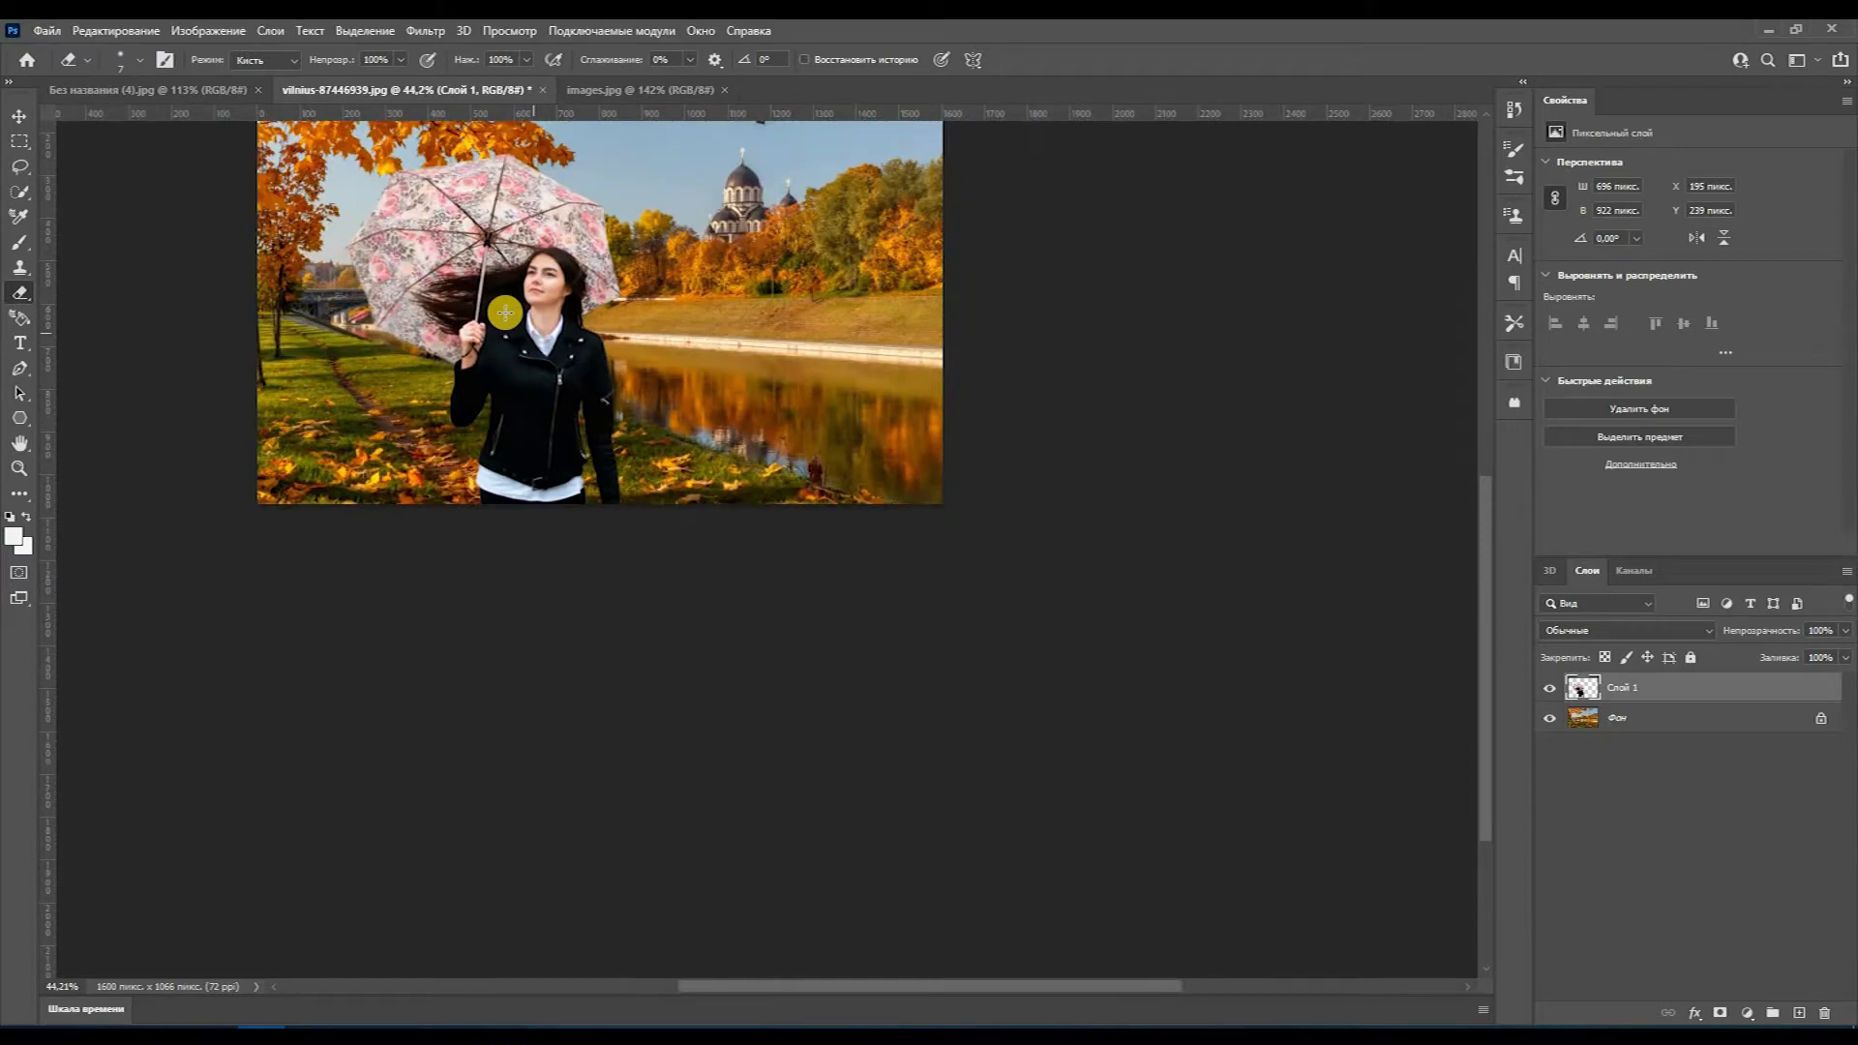
{"action": "scroll", "coordinate": [505, 312], "scroll_direction": "down", "scroll_amount": 1}
Step: Switch to the images.jpg document and convert its locked background into a regular layer
{"action": "left_click", "coordinate": [18, 116]}
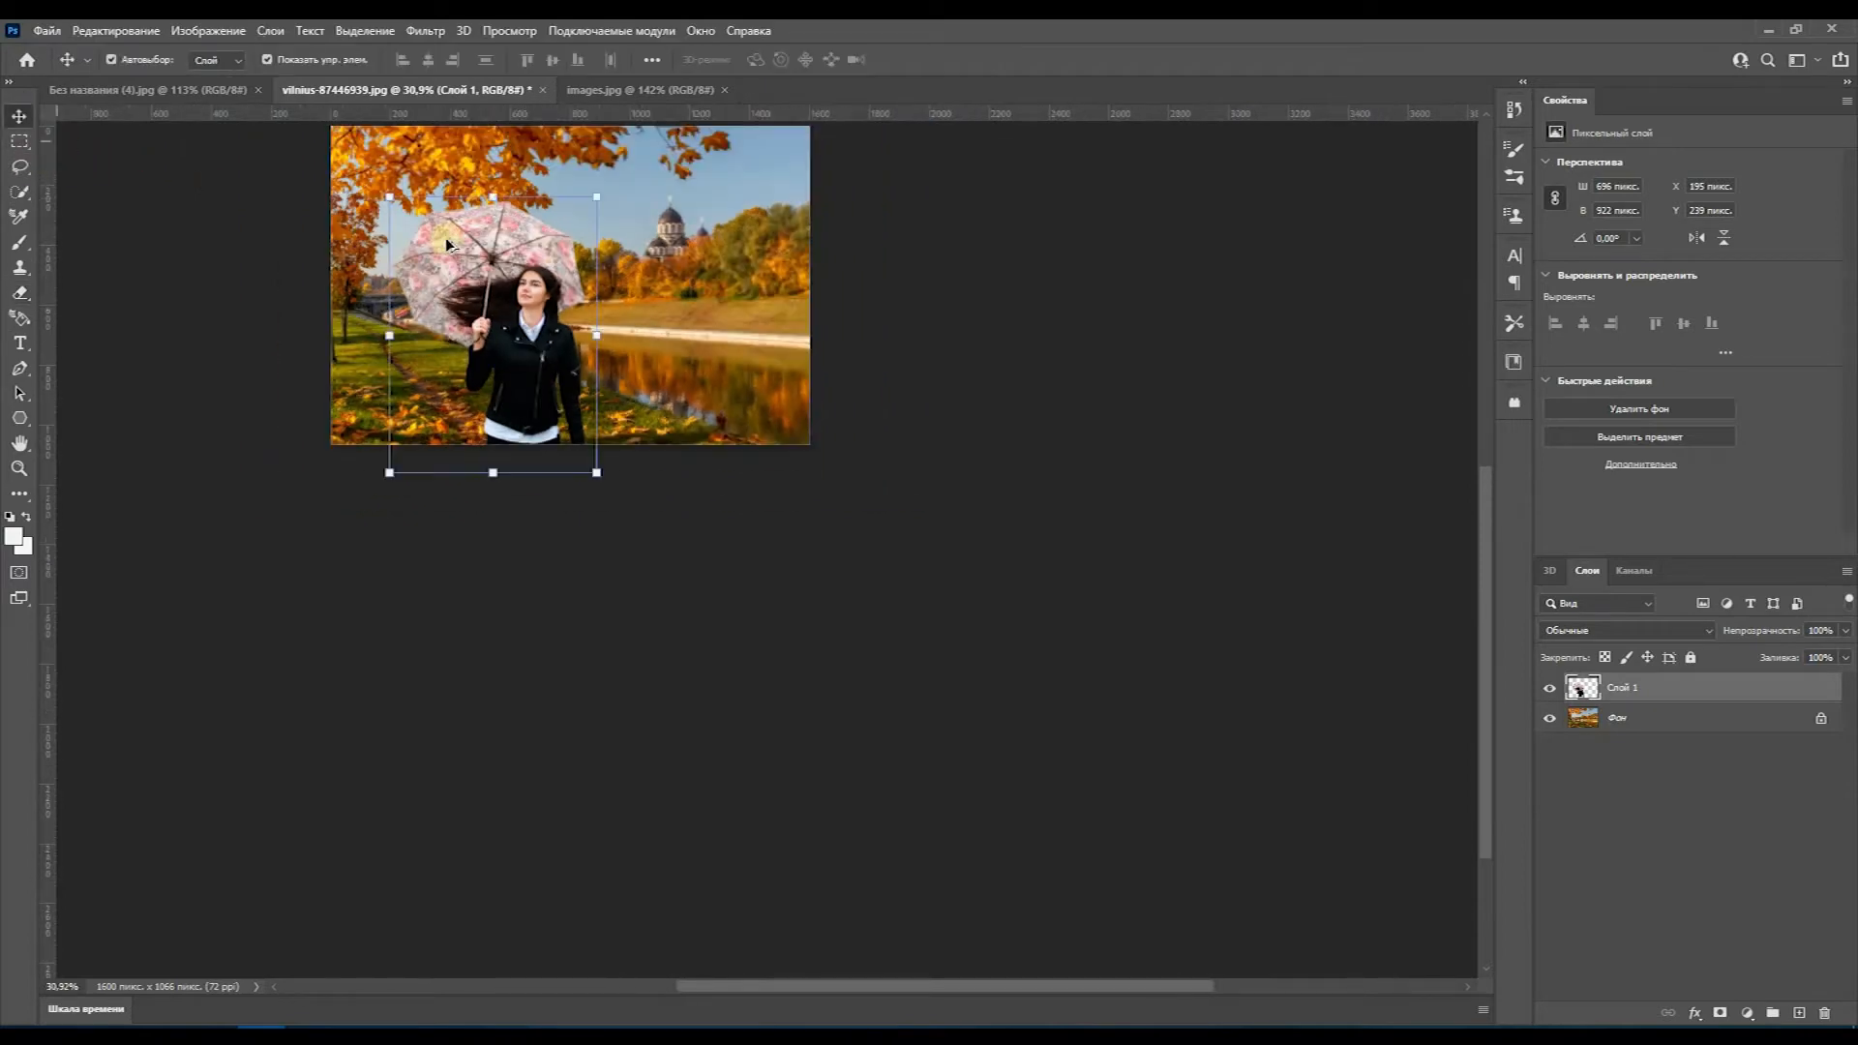
{"action": "scroll", "coordinate": [445, 236], "scroll_direction": "up", "scroll_amount": 5}
{"action": "left_click", "coordinate": [635, 90]}
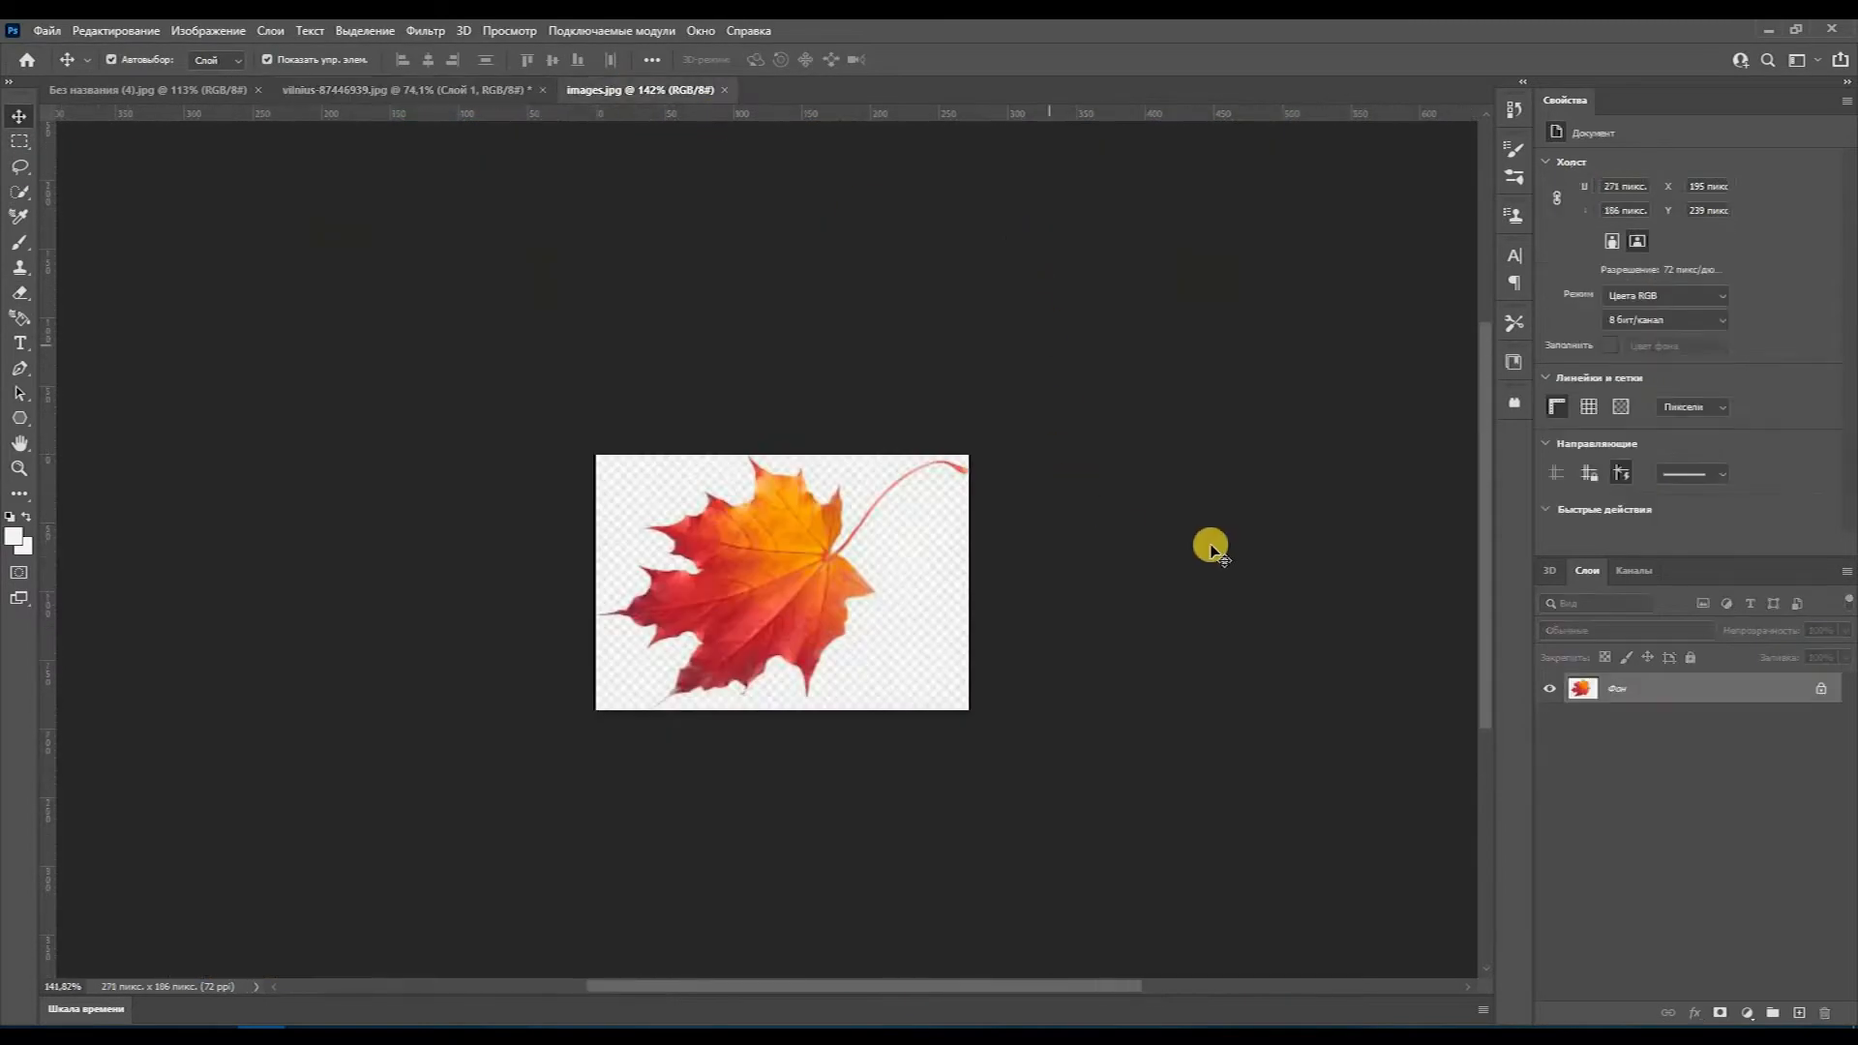
{"action": "double_click", "coordinate": [1708, 686]}
{"action": "left_click", "coordinate": [1167, 332]}
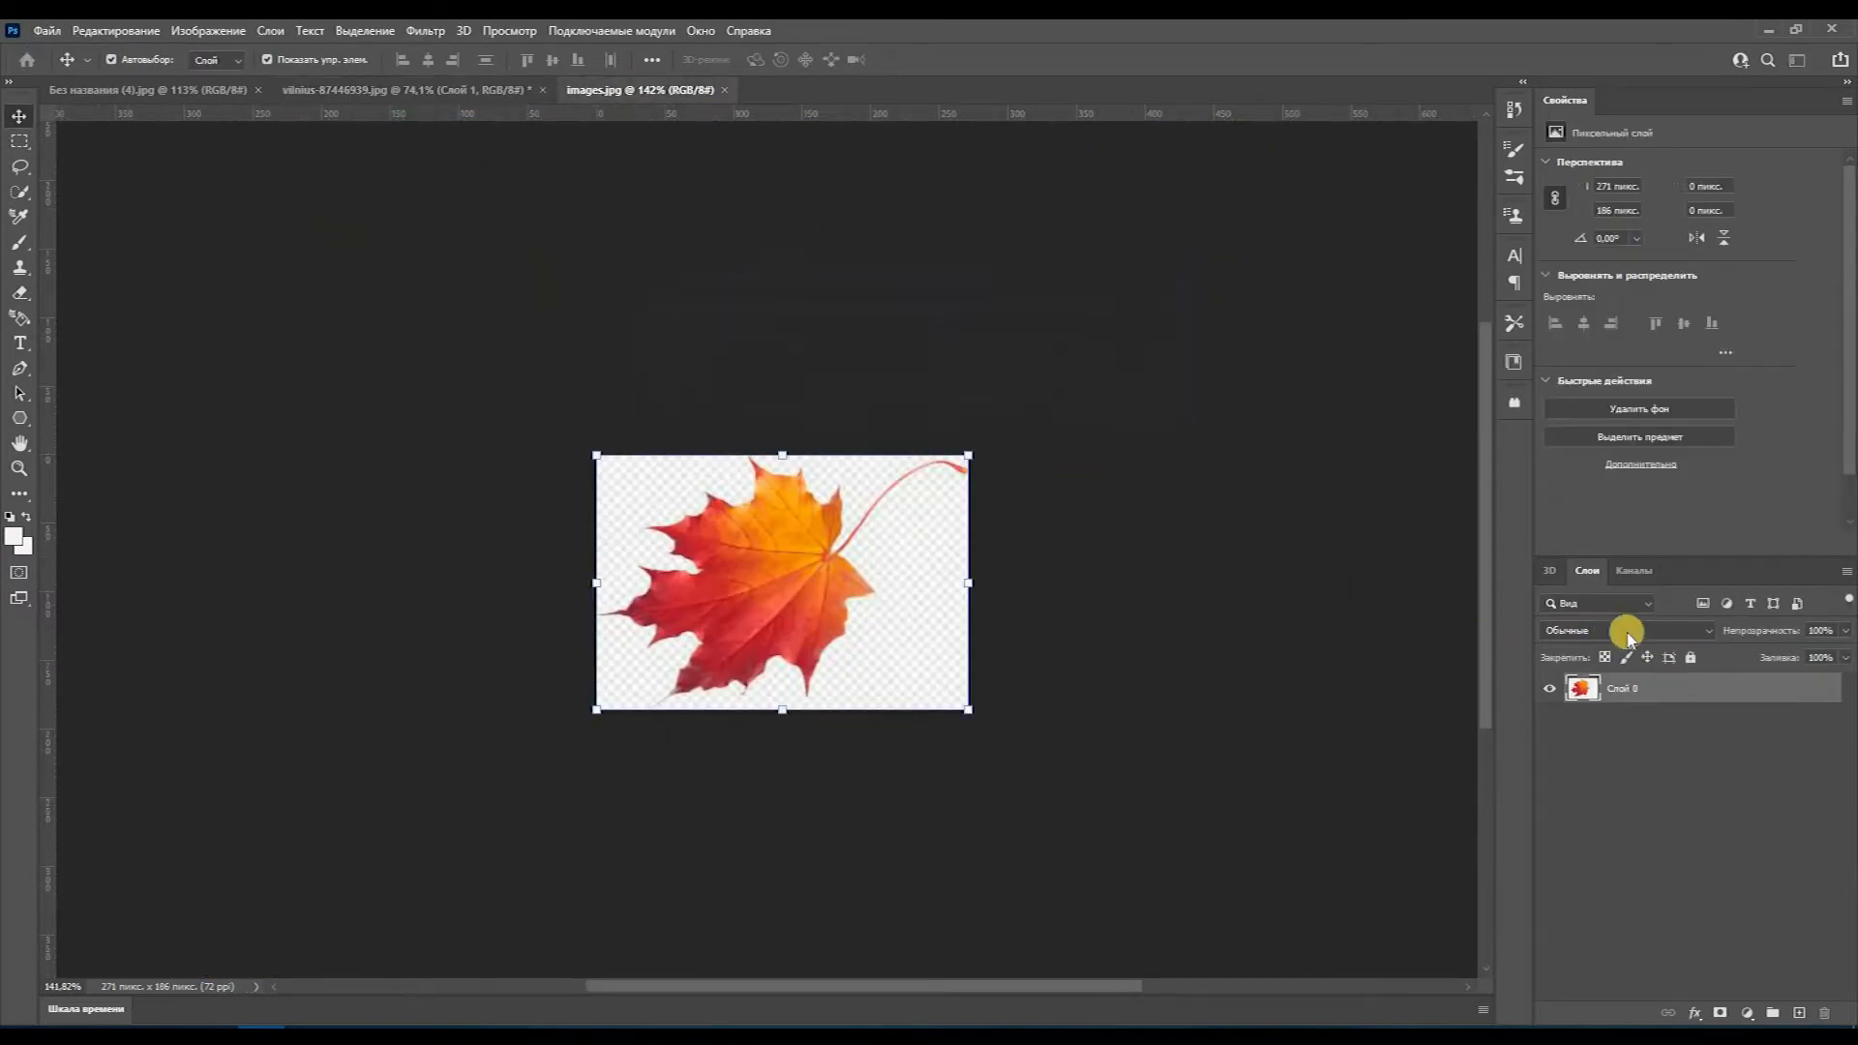
Step: Hide the leaf layer's light background with Blend If, setting this layer's white point to 227 and the underlying layer's black point to 85
{"action": "double_click", "coordinate": [1680, 692]}
{"action": "left_click_drag", "start_coordinate": [1227, 519], "coordinate": [1298, 303]}
{"action": "left_click_drag", "start_coordinate": [1221, 674], "coordinate": [1323, 674]}
{"action": "mouse_move", "coordinate": [1206, 624]}
{"action": "left_mouse_down"}
{"action": "mouse_move", "coordinate": [1243, 630]}
{"action": "mouse_move", "coordinate": [1196, 630]}
{"action": "left_mouse_up"}
{"action": "left_click_drag", "start_coordinate": [1438, 630], "coordinate": [1395, 630]}
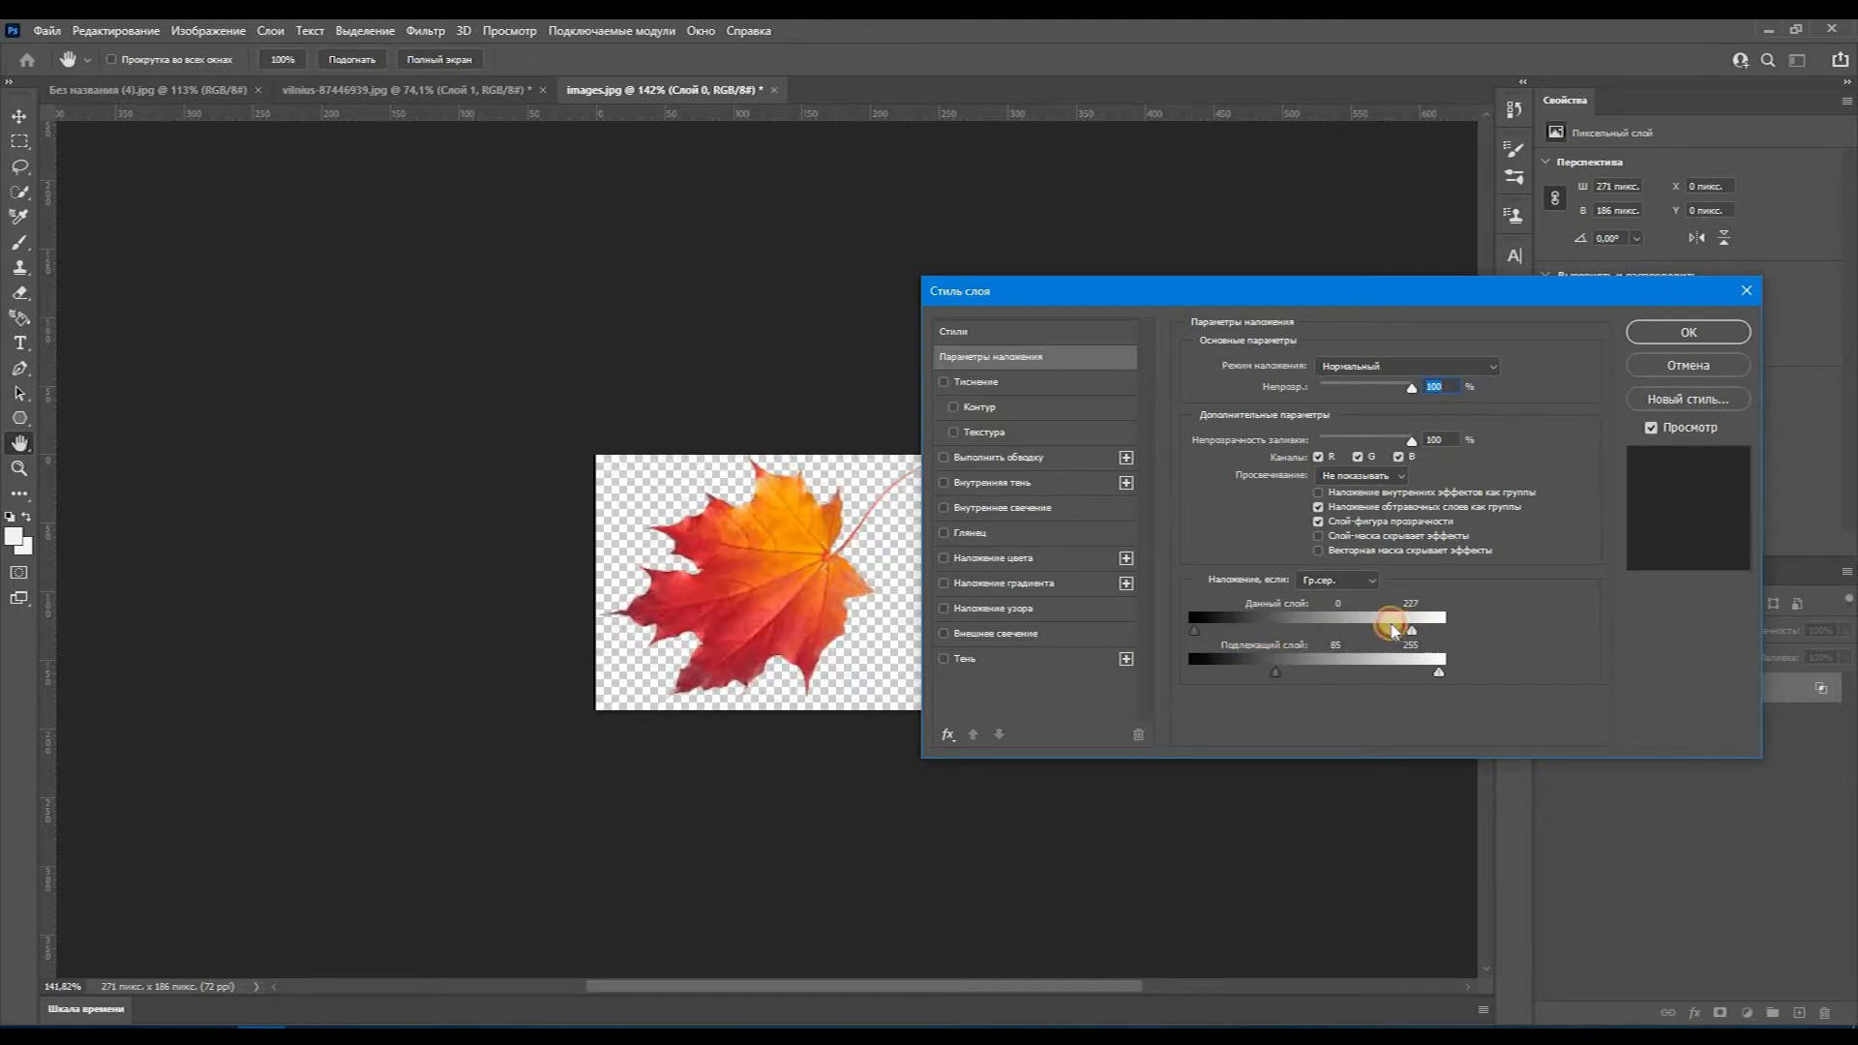
{"action": "left_click", "coordinate": [1689, 331]}
Step: Move the maple leaf into the vilnius-87446939.jpg composition and scale it down
{"action": "key", "text": "v"}
{"action": "left_click_drag", "start_coordinate": [741, 571], "coordinate": [839, 391]}
{"action": "left_click_drag", "start_coordinate": [864, 320], "coordinate": [770, 581]}
{"action": "key", "text": "Return"}
Step: Scatter several resized and rotated copies of the leaf around the umbrella, in the sky and over the grass
{"action": "double_click", "coordinate": [847, 680]}
{"action": "left_click_drag", "start_coordinate": [847, 679], "coordinate": [944, 458]}
{"action": "left_click", "coordinate": [738, 407]}
{"action": "left_click_drag", "start_coordinate": [801, 366], "coordinate": [862, 381]}
{"action": "key", "text": "Return"}
{"action": "left_click_drag", "start_coordinate": [404, 482], "coordinate": [337, 451], "text": "alt"}
Step: Rotate the leaf on the far riverbank about -41° and place a copy of it over the autumn trees above
{"action": "left_click", "coordinate": [849, 670]}
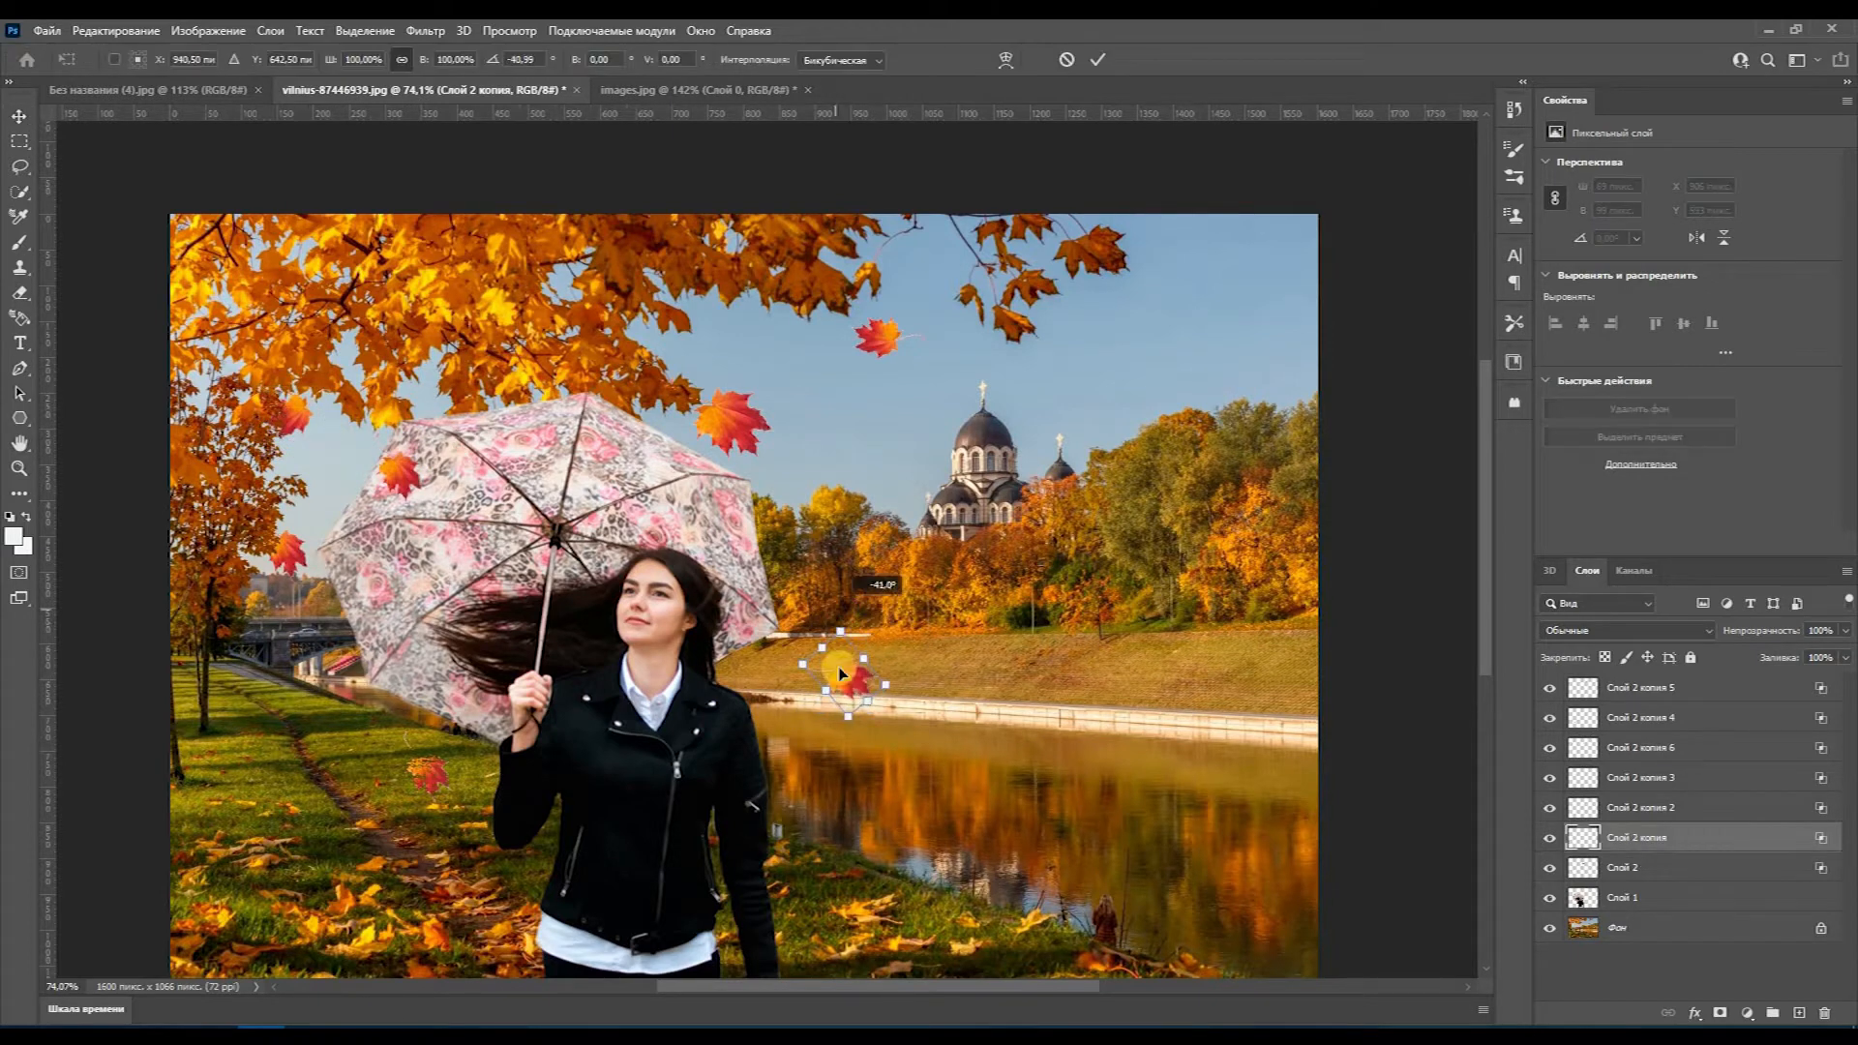
{"action": "left_click", "coordinate": [959, 606]}
{"action": "left_click_drag", "start_coordinate": [960, 604], "coordinate": [857, 552], "text": "alt"}
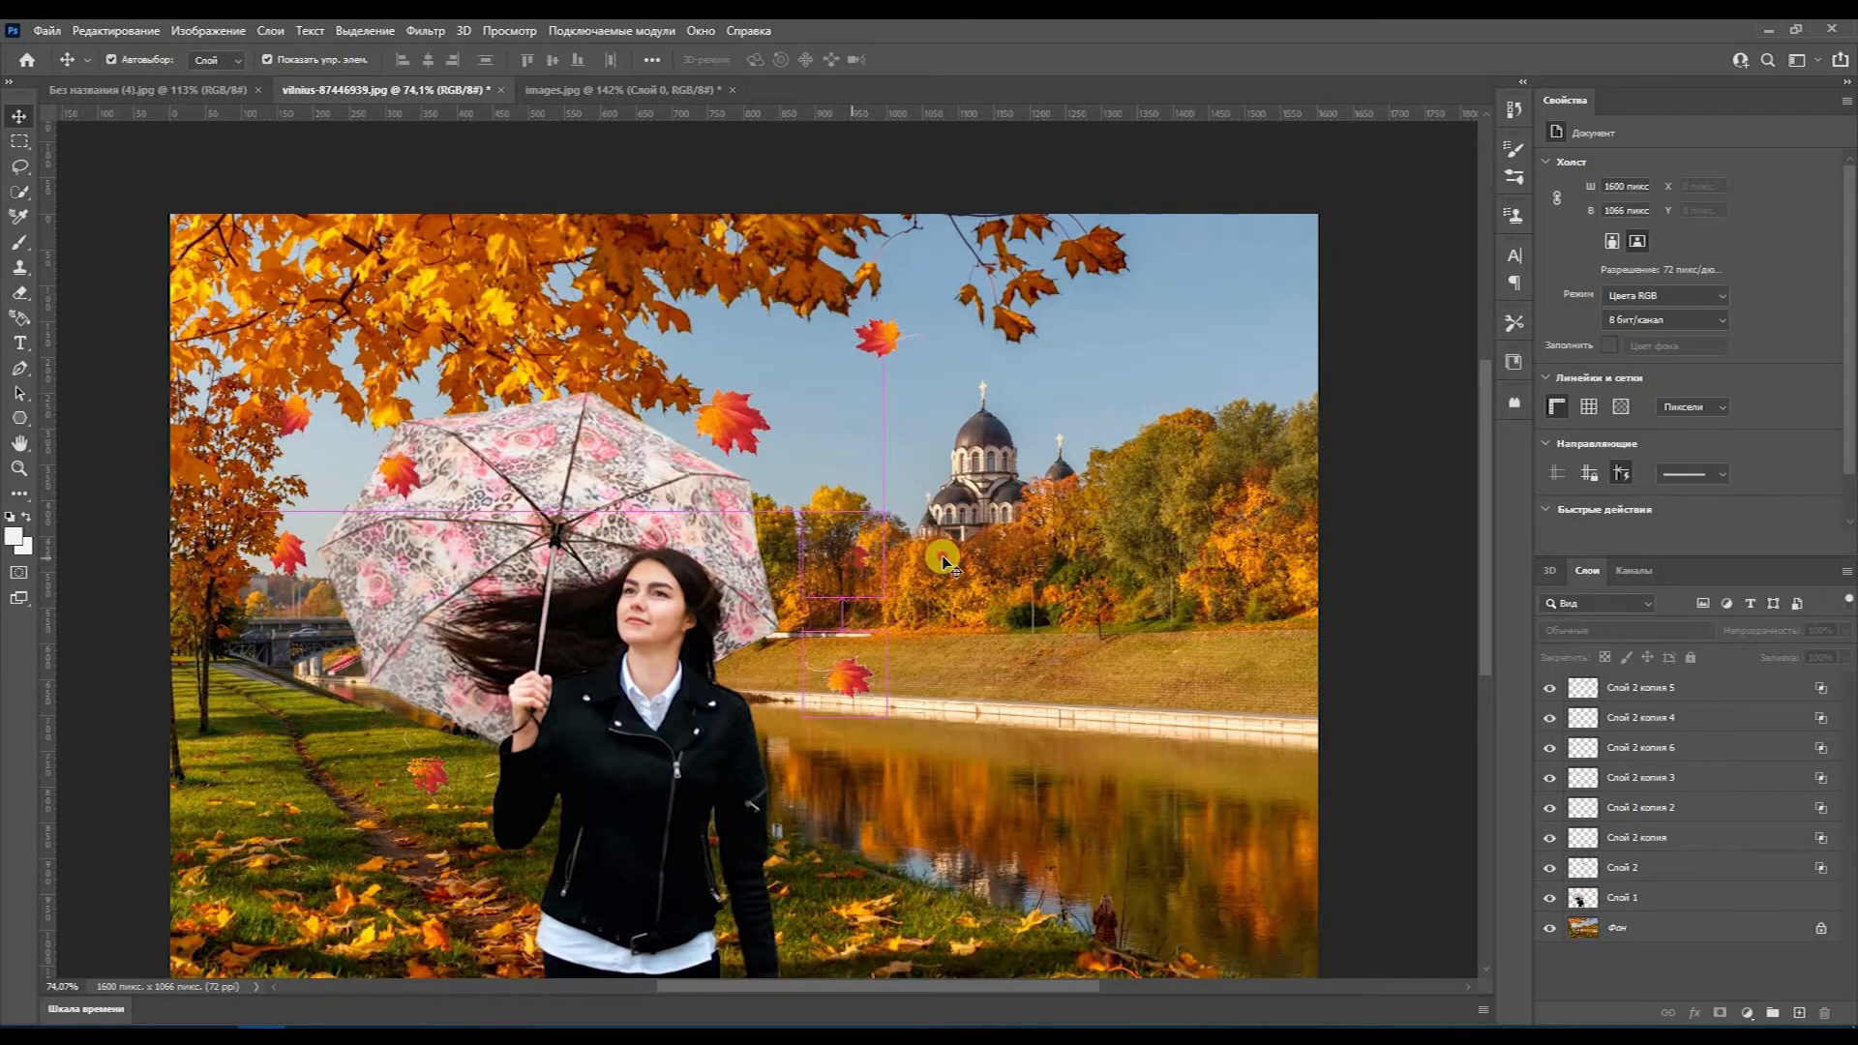
{"action": "left_click", "coordinate": [958, 596]}
Step: Add more small, transformed leaf copies on the umbrella's top, in the sky, over the river and beside the woman's chin
{"action": "scroll", "coordinate": [839, 536], "scroll_direction": "up", "scroll_amount": 3}
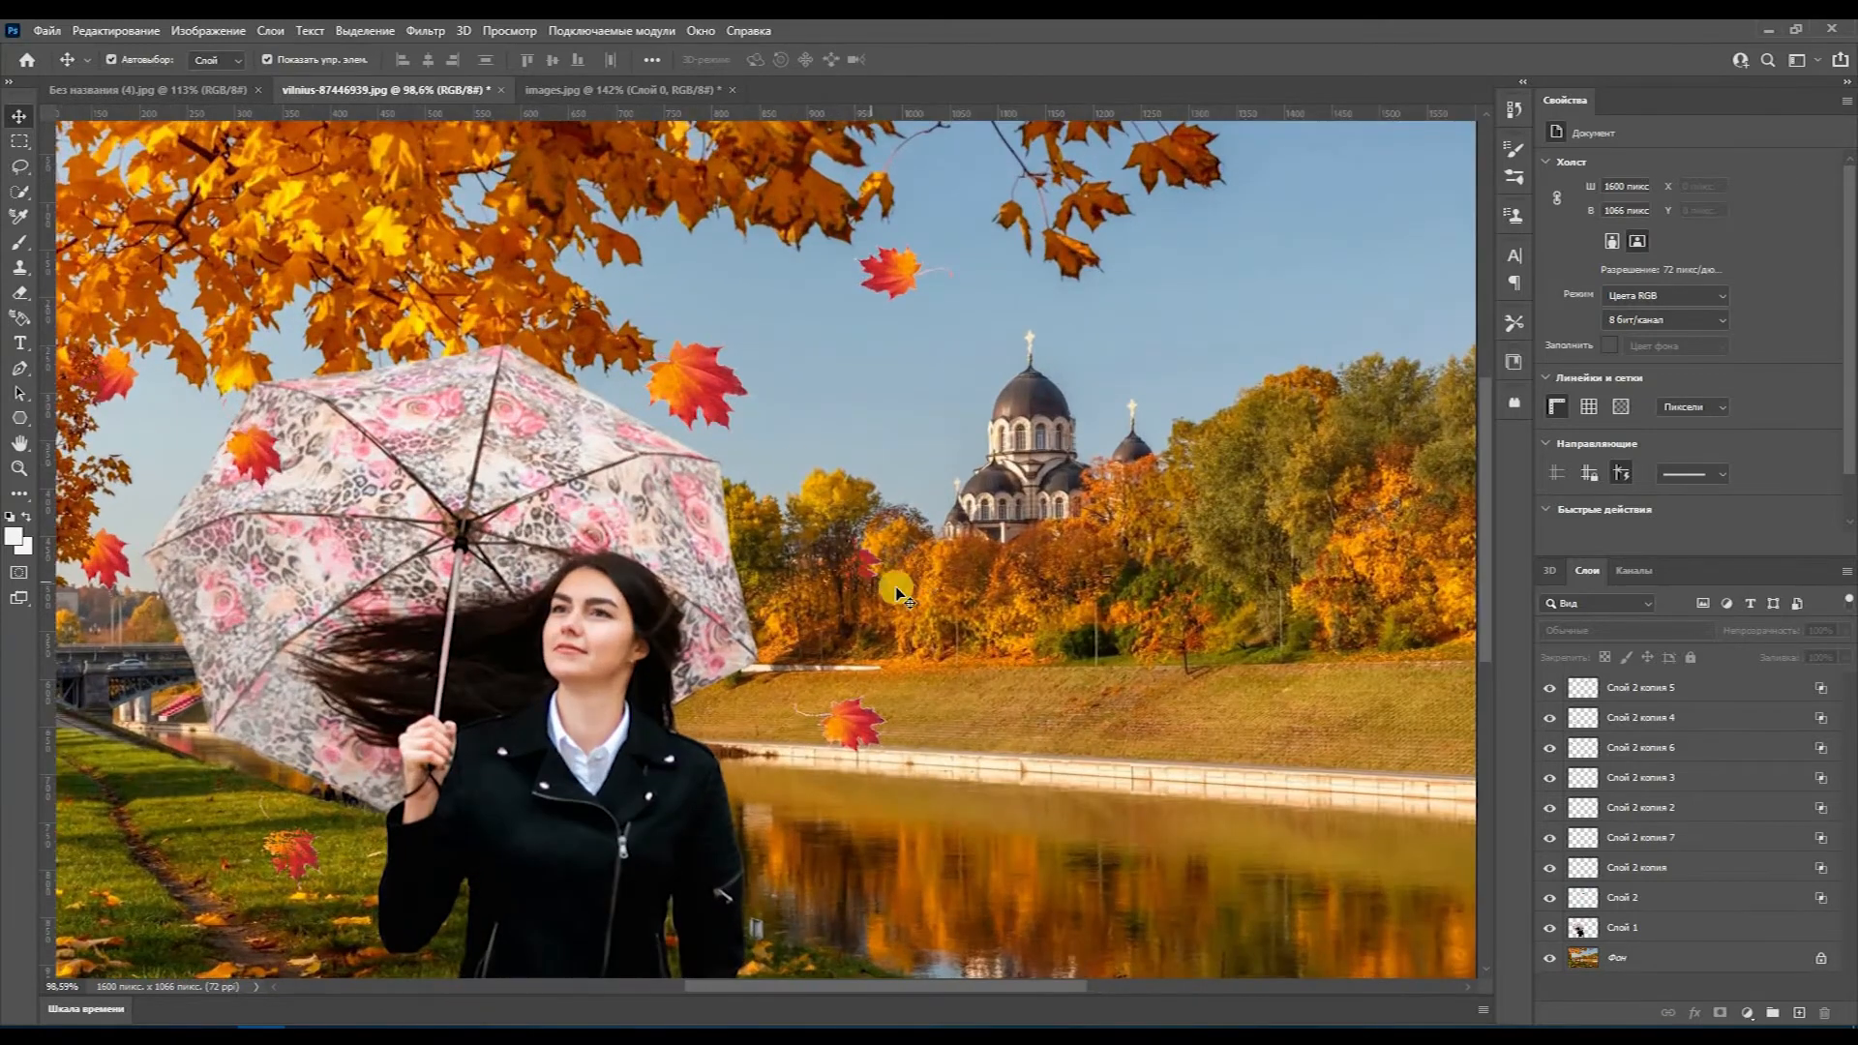
{"action": "left_click_drag", "start_coordinate": [853, 721], "coordinate": [423, 364], "text": "alt"}
{"action": "key", "text": "ctrl+t"}
{"action": "left_click_drag", "start_coordinate": [470, 307], "coordinate": [697, 281]}
{"action": "key", "text": "Return"}
{"action": "left_click_drag", "start_coordinate": [805, 671], "coordinate": [610, 713], "text": "alt"}
{"action": "scroll", "coordinate": [847, 634], "scroll_direction": "down", "scroll_amount": 2}
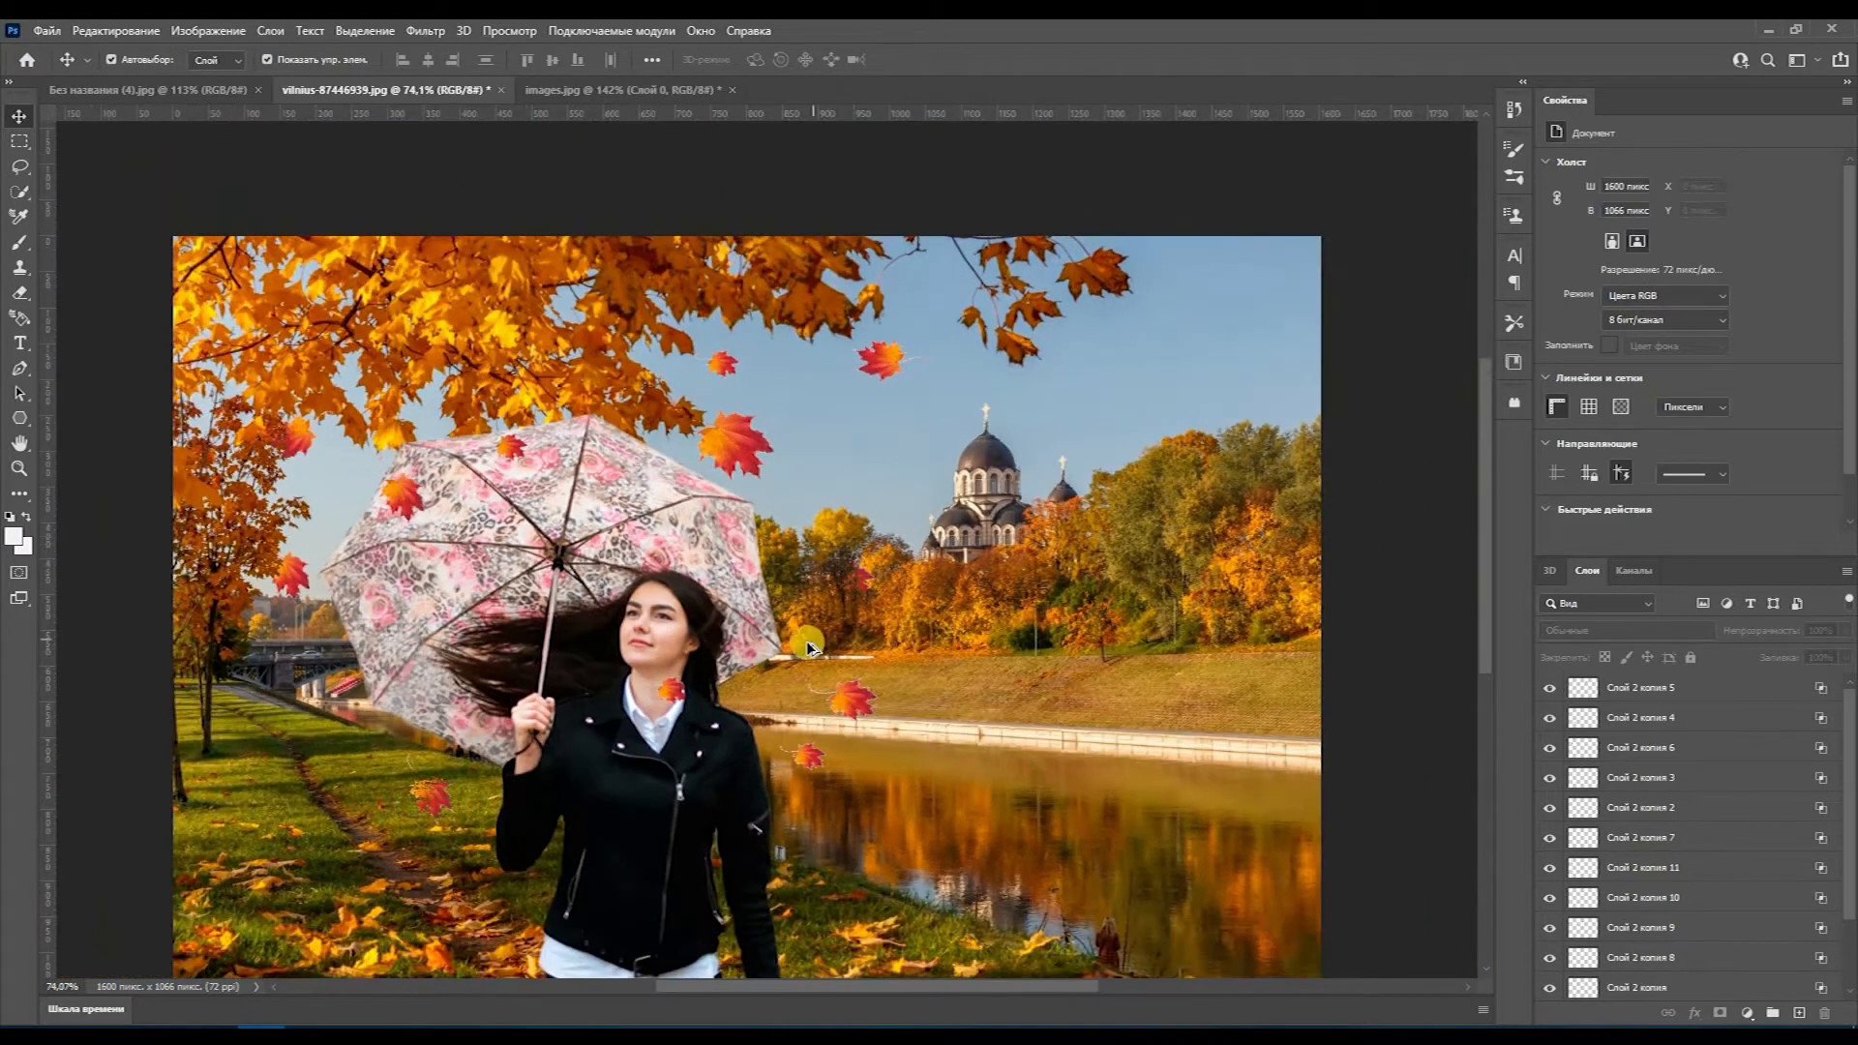
Step: Remove the leaf covering the woman's collar and place a leaf copy near the umbrella's lower-left edge
{"action": "left_click", "coordinate": [679, 690]}
{"action": "key", "text": "ctrl+z"}
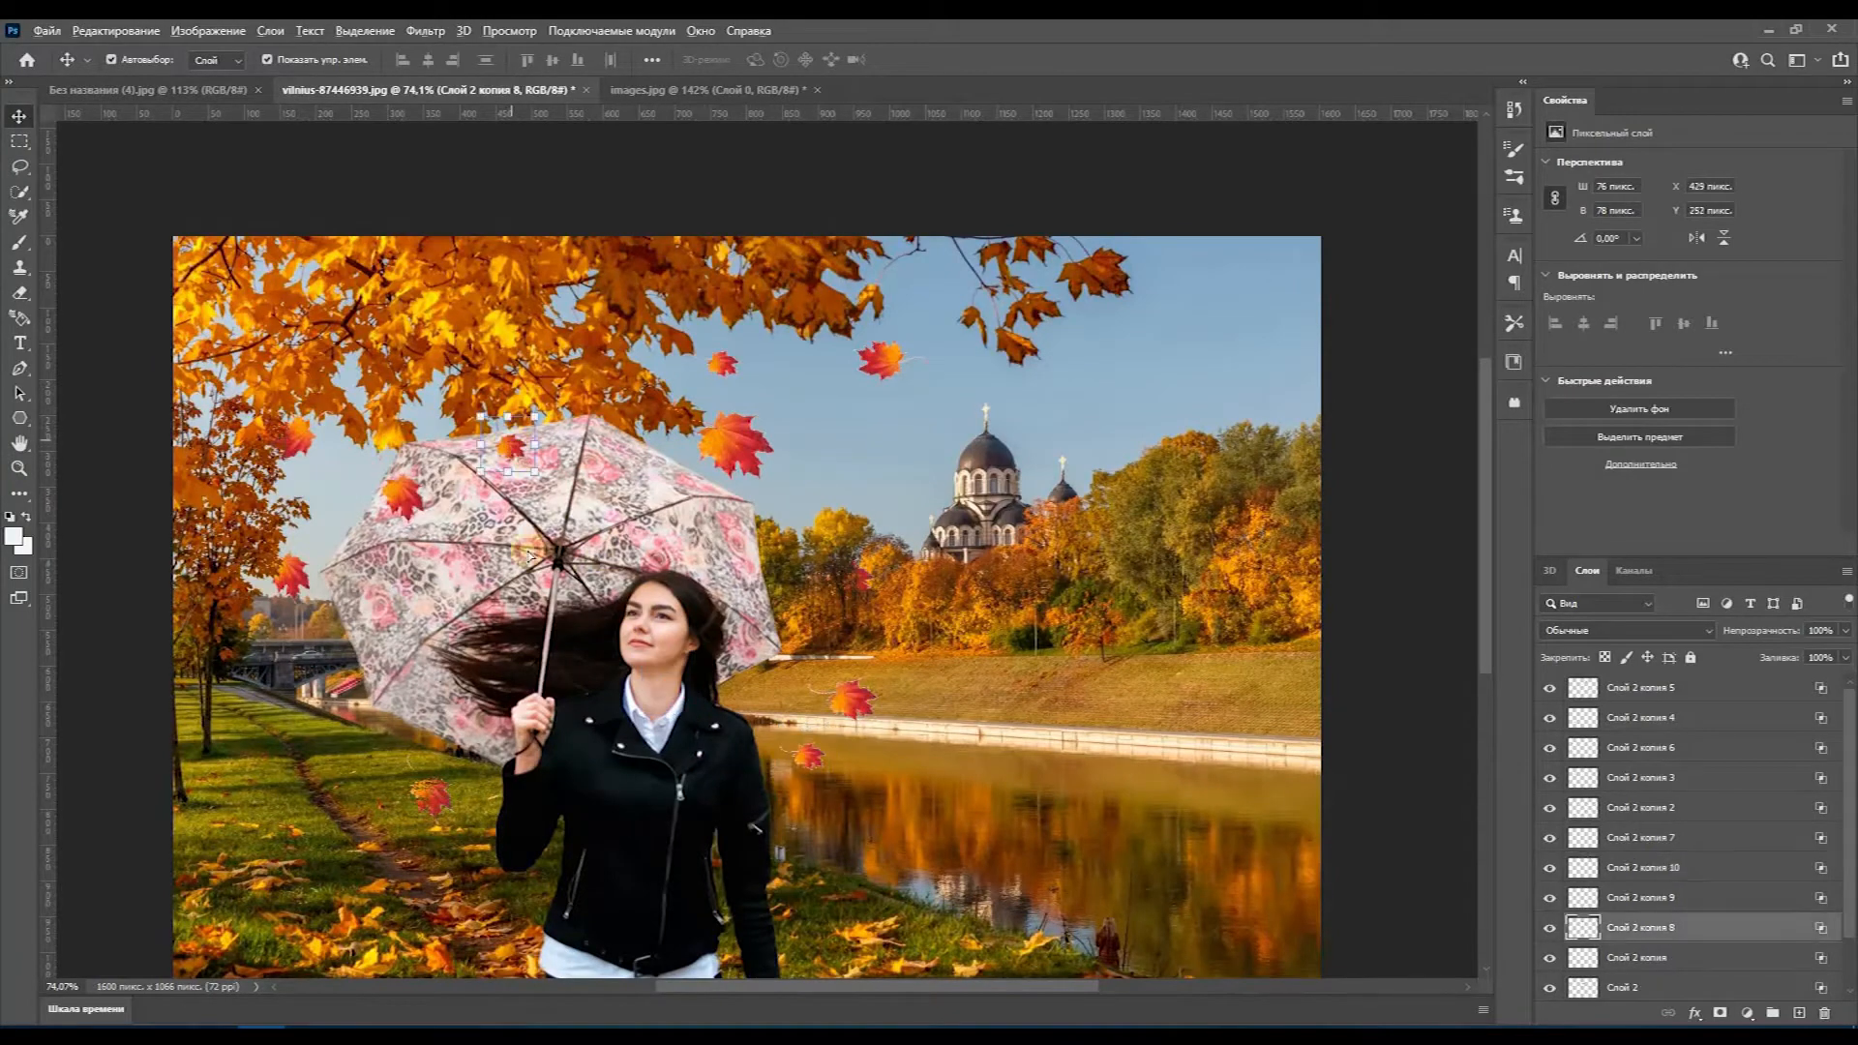
{"action": "left_click_drag", "start_coordinate": [346, 667], "coordinate": [375, 669], "text": "alt"}
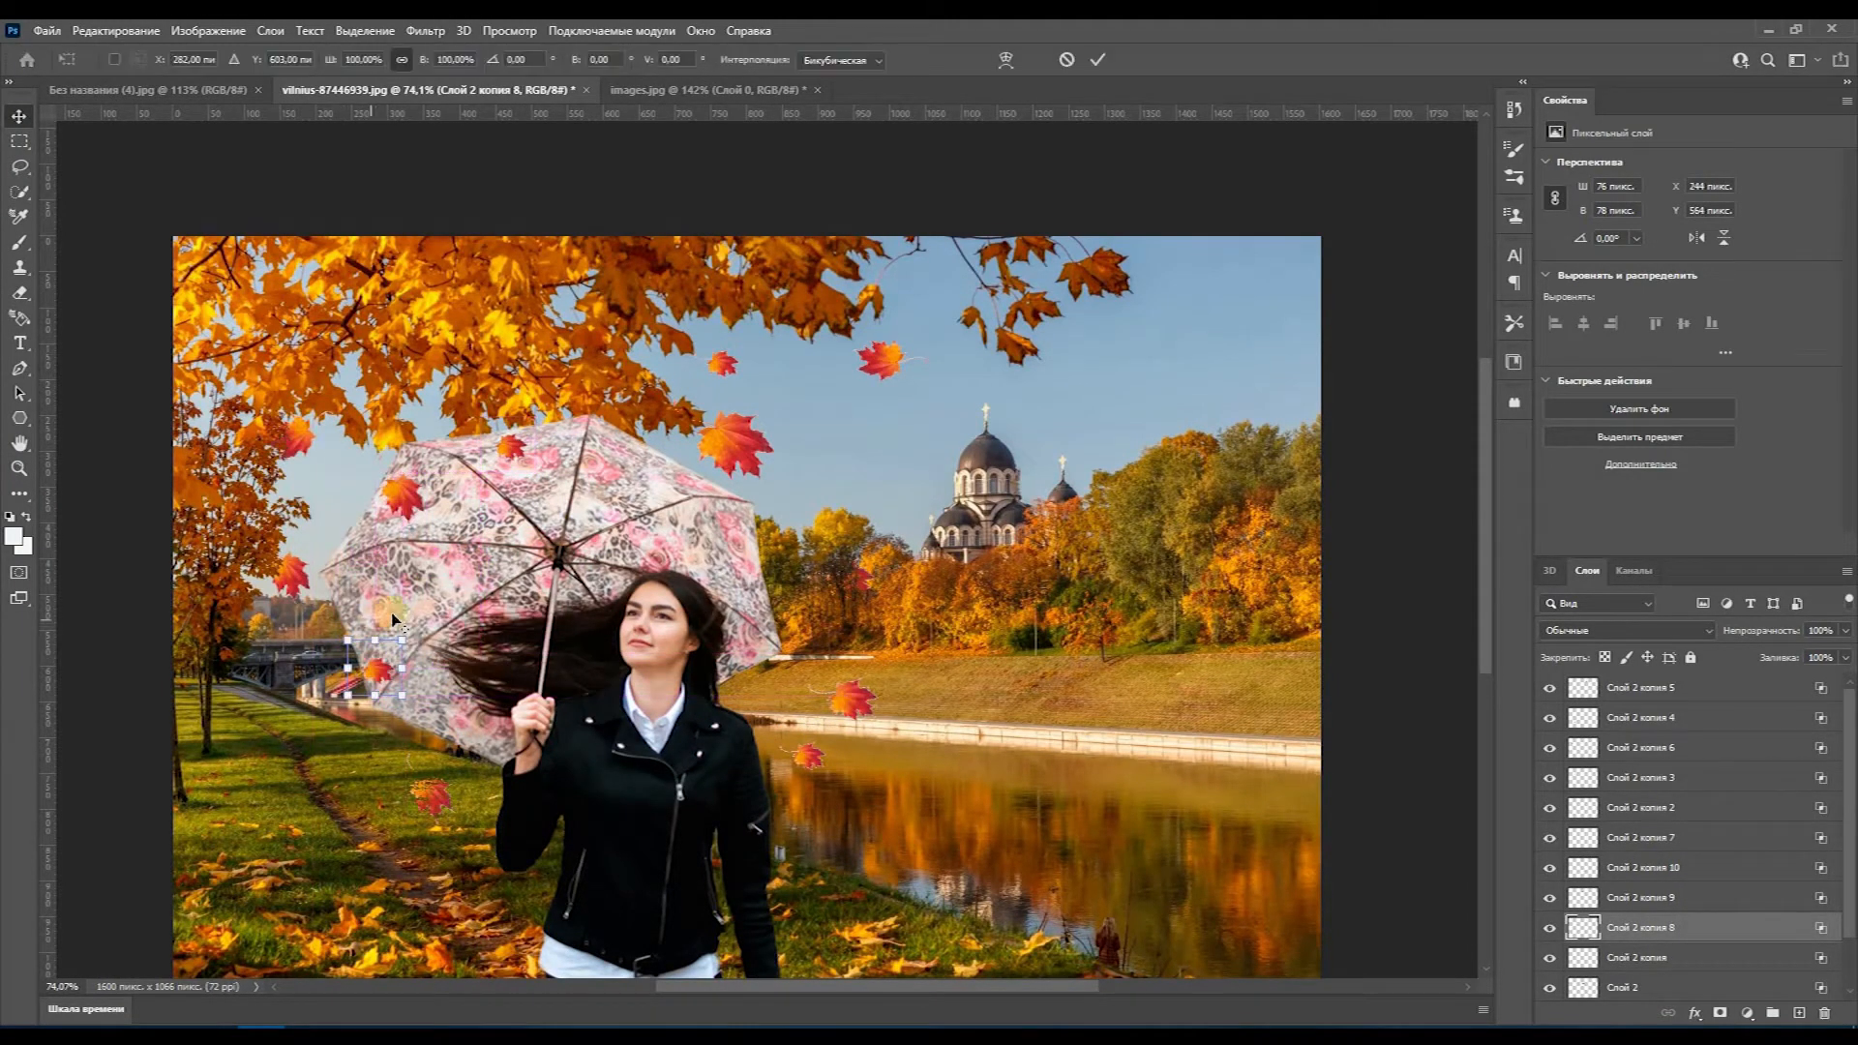
Step: Copy the large leaf beside the umbrella onto the umbrella's left part and transform the copy to a smaller size
{"action": "scroll", "coordinate": [726, 580], "scroll_direction": "down", "scroll_amount": 2}
{"action": "scroll", "coordinate": [716, 532], "scroll_direction": "up", "scroll_amount": 3}
{"action": "left_click_drag", "start_coordinate": [713, 445], "coordinate": [398, 570], "text": "alt"}
{"action": "left_click_drag", "start_coordinate": [456, 506], "coordinate": [419, 549]}
{"action": "left_click", "coordinate": [999, 539]}
{"action": "scroll", "coordinate": [1004, 534], "scroll_direction": "down", "scroll_amount": 2}
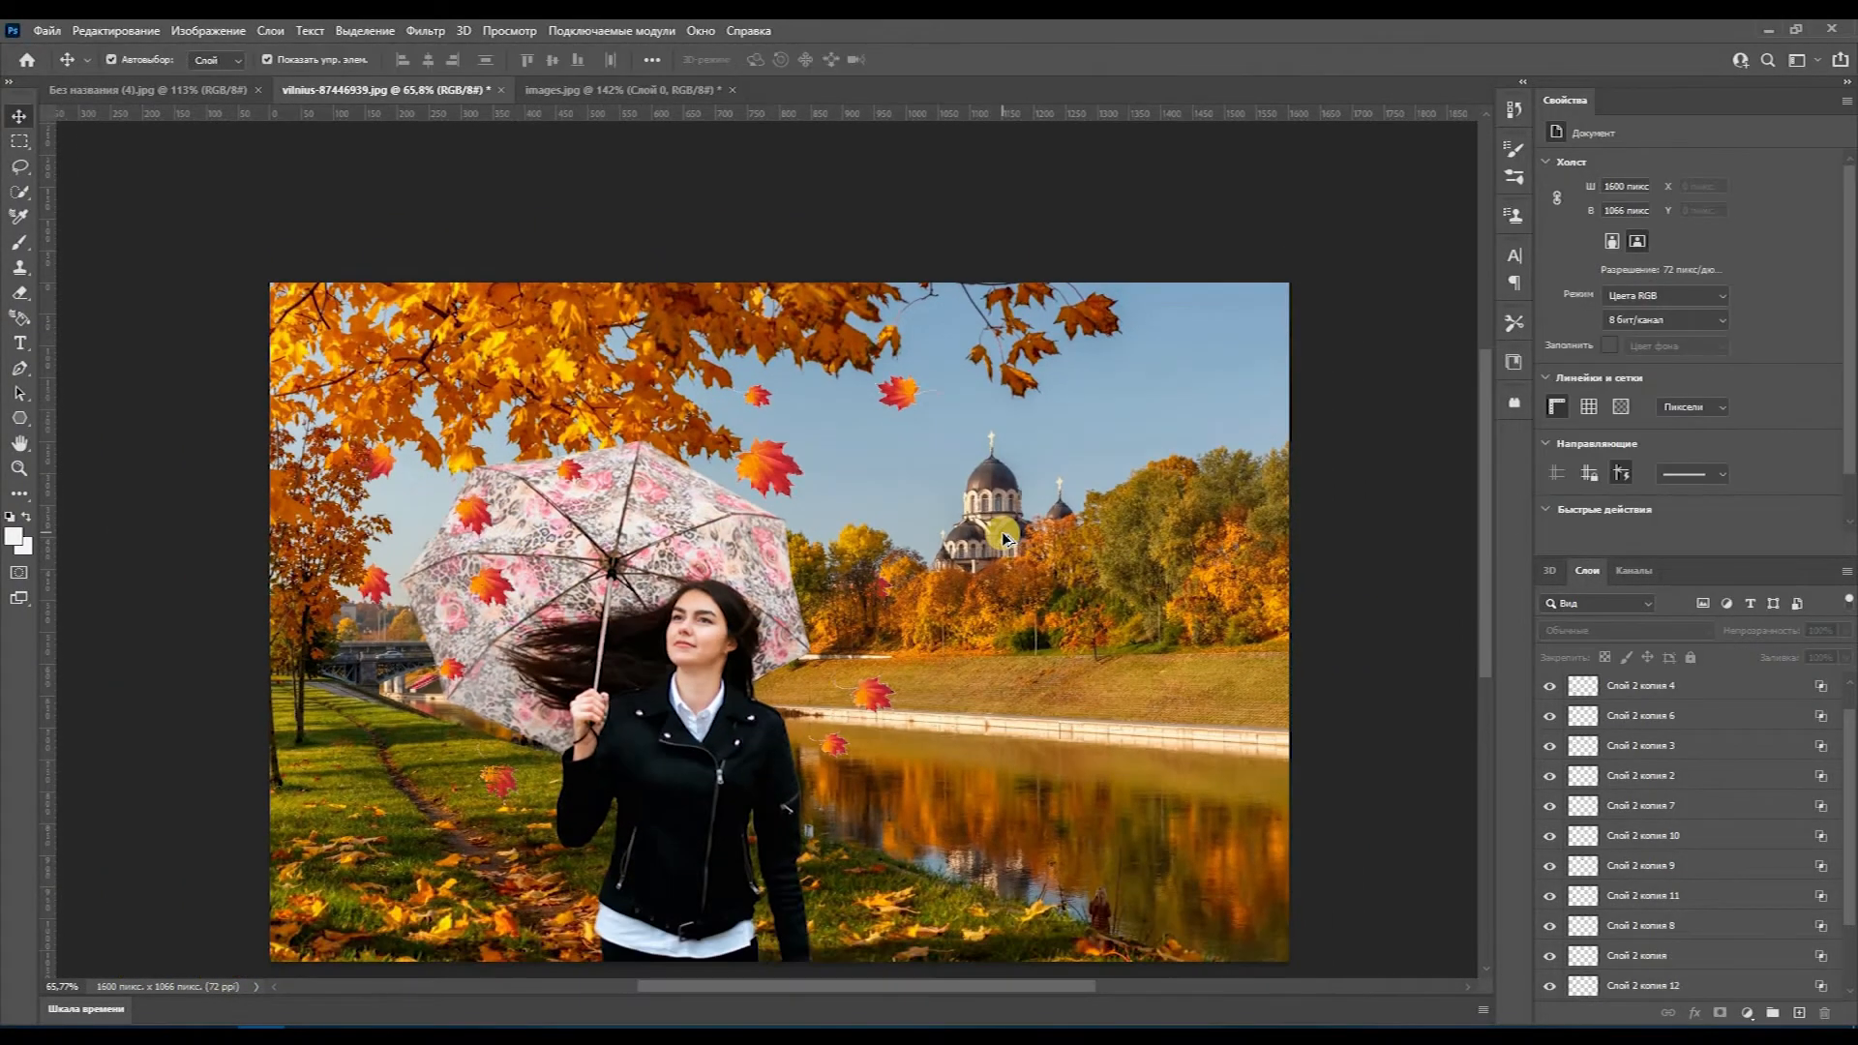
Step: Rotate the leaf on the far riverbank and place a copy of it in the sky beside the church
{"action": "scroll", "coordinate": [1007, 552], "scroll_direction": "up", "scroll_amount": 2}
{"action": "scroll", "coordinate": [1011, 571], "scroll_direction": "down", "scroll_amount": 1}
{"action": "left_click", "coordinate": [856, 711]}
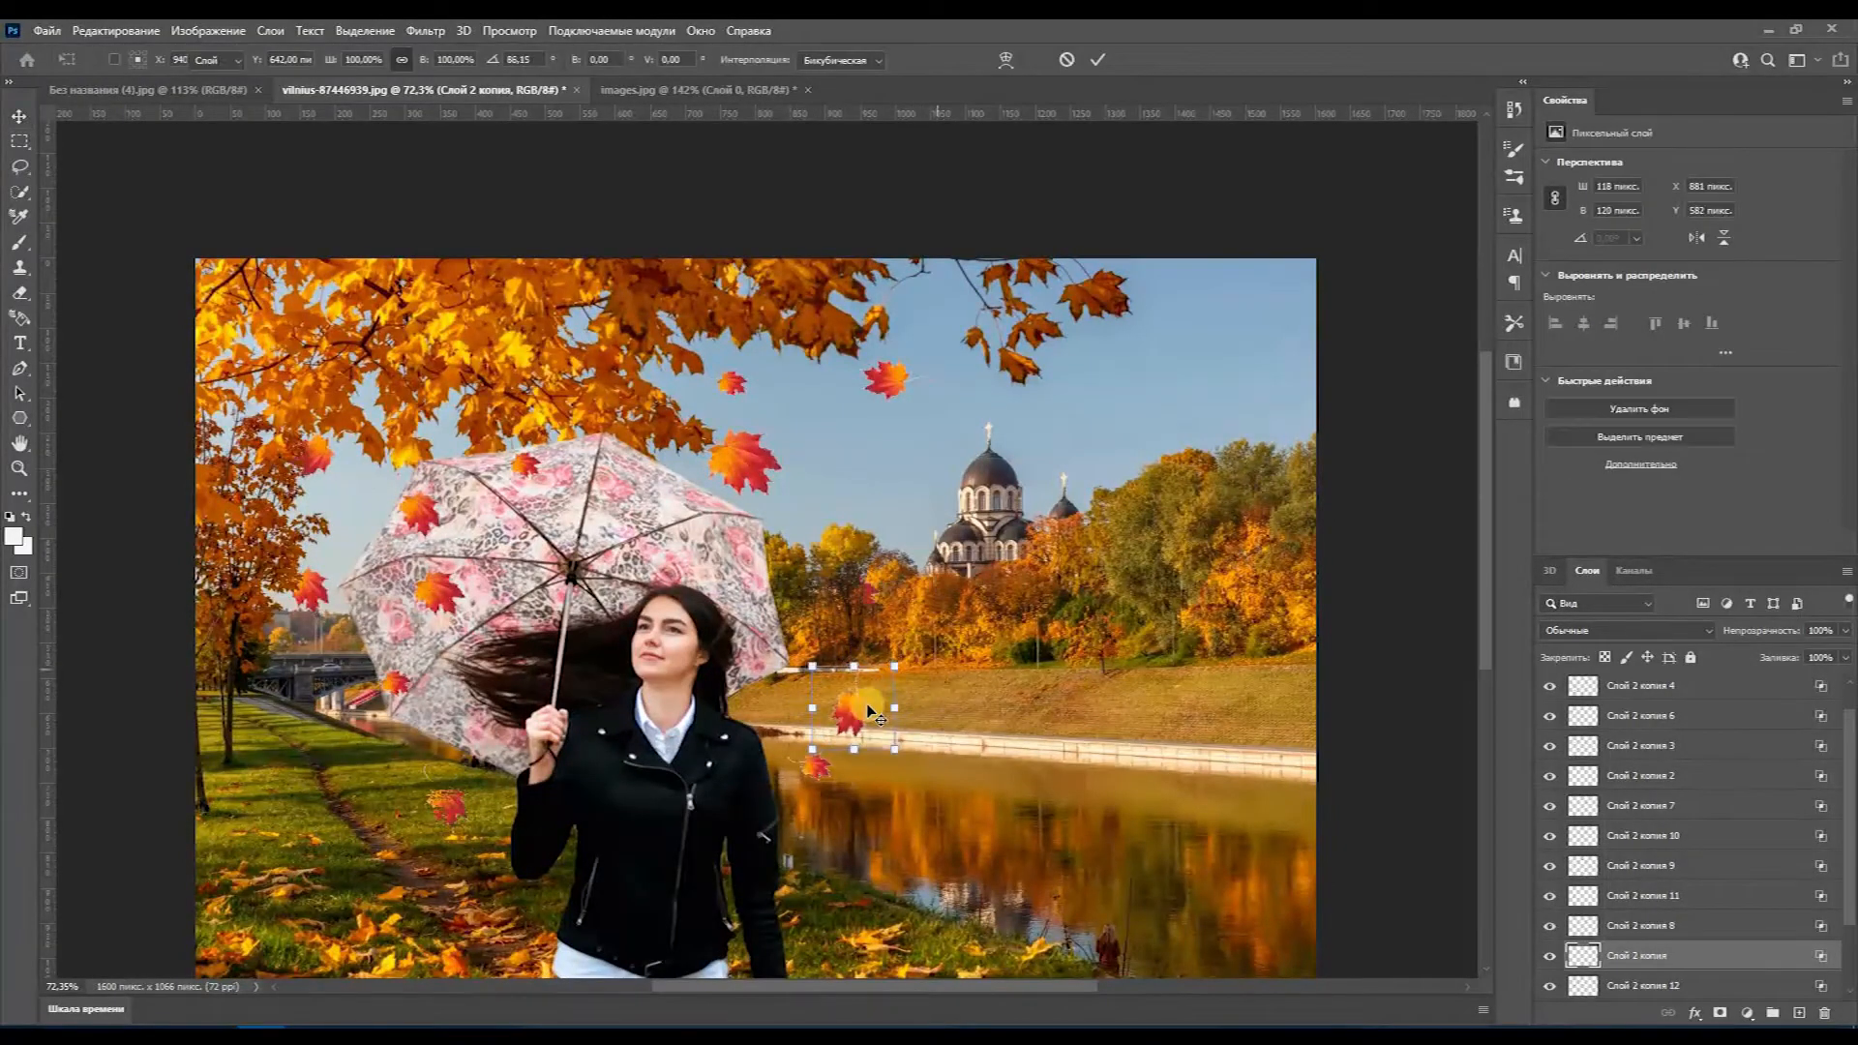
{"action": "left_click", "coordinate": [934, 595]}
{"action": "left_click_drag", "start_coordinate": [934, 595], "coordinate": [878, 503]}
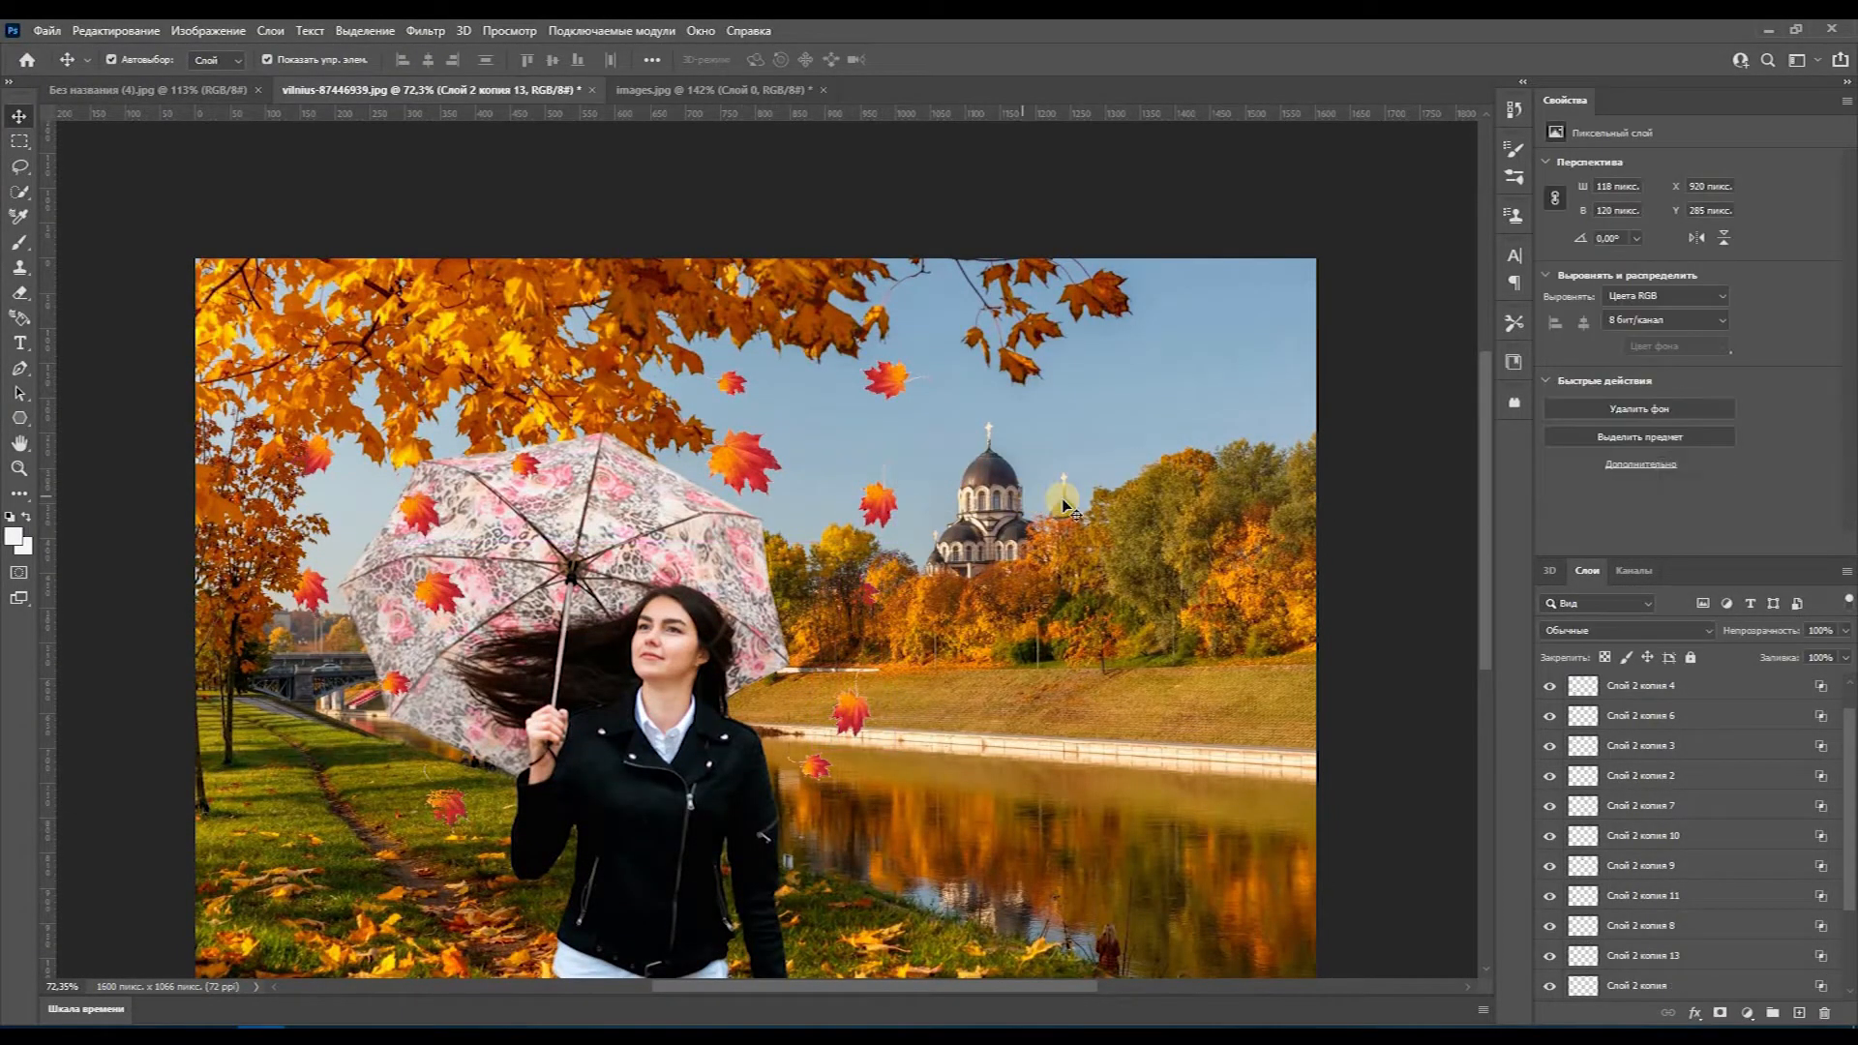
{"action": "scroll", "coordinate": [1063, 494], "scroll_direction": "down", "scroll_amount": 2}
{"action": "scroll", "coordinate": [791, 605], "scroll_direction": "up", "scroll_amount": 1}
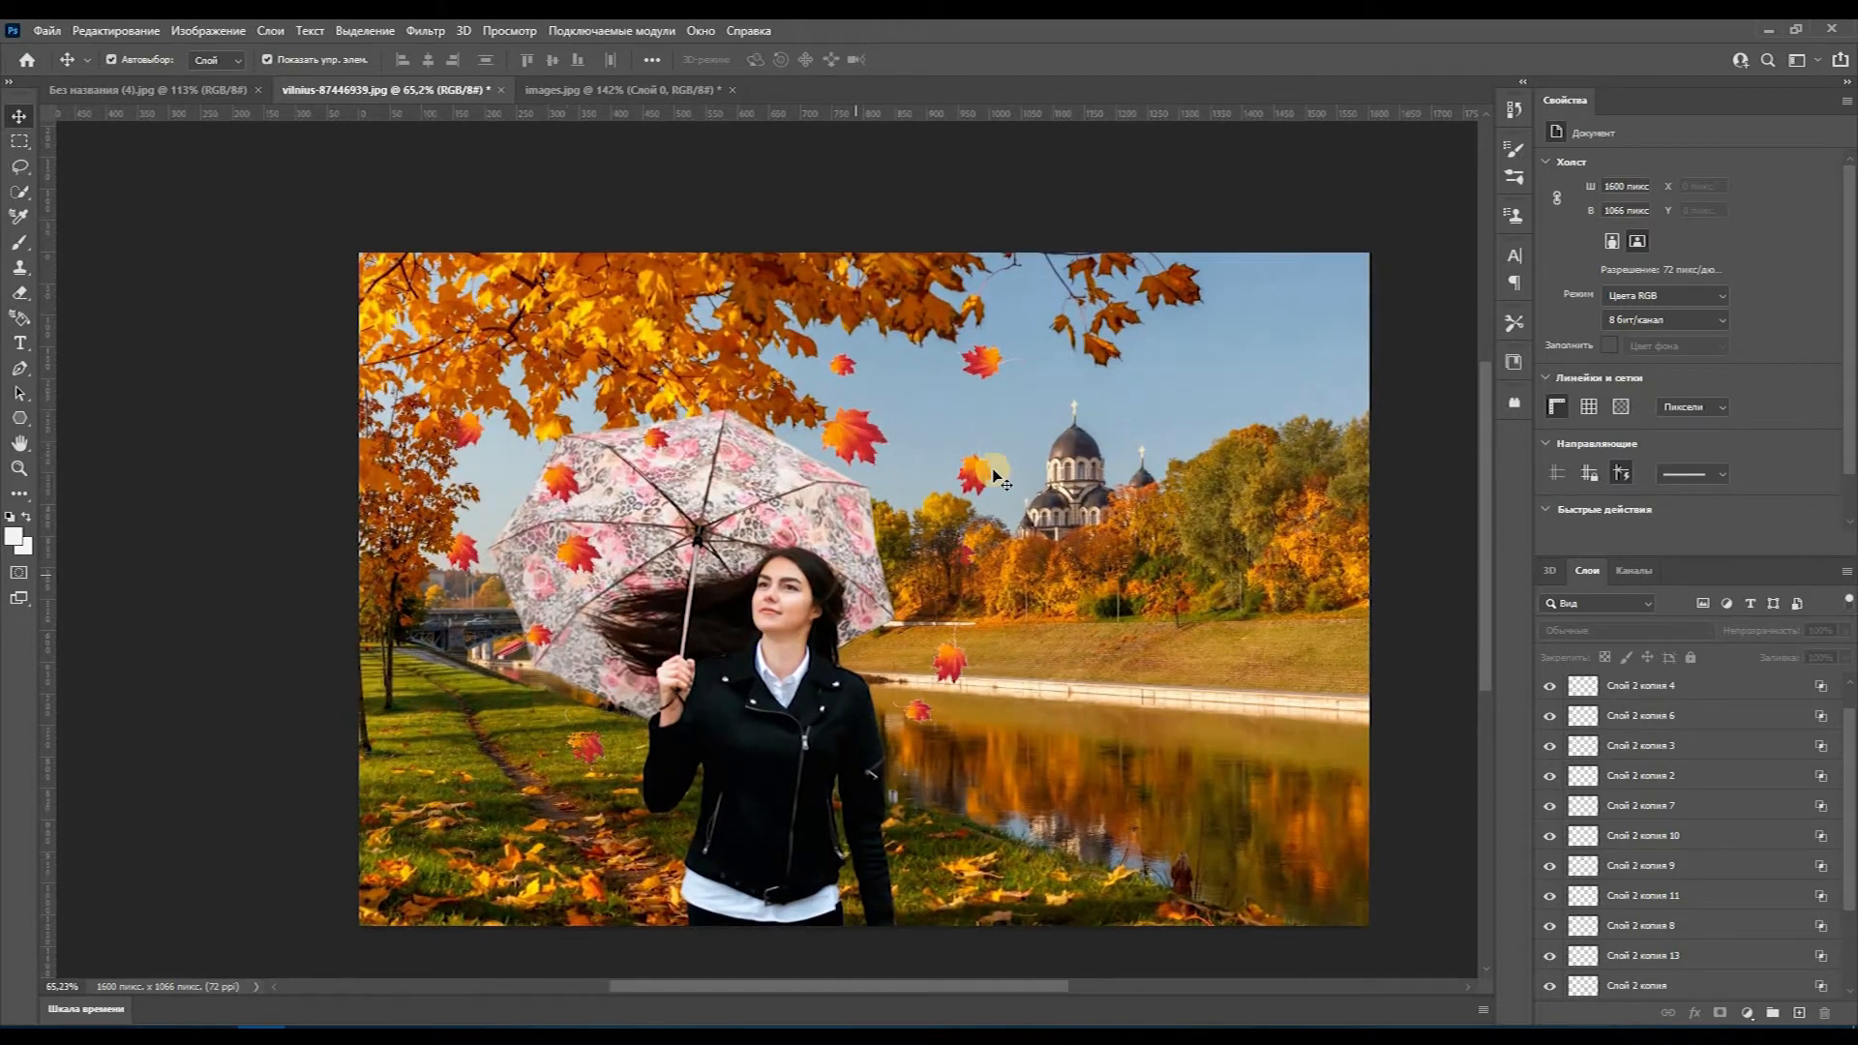
Step: Place a copy of the leaf beside the church onto the grass in the picture's lower-left area
{"action": "left_click", "coordinate": [974, 471]}
{"action": "mouse_move", "coordinate": [428, 736]}
{"action": "left_mouse_down"}
{"action": "mouse_move", "coordinate": [424, 722]}
{"action": "mouse_move", "coordinate": [422, 759]}
{"action": "left_mouse_up"}
{"action": "left_click", "coordinate": [527, 739]}
{"action": "scroll", "coordinate": [1127, 679], "scroll_direction": "up", "scroll_amount": 1}
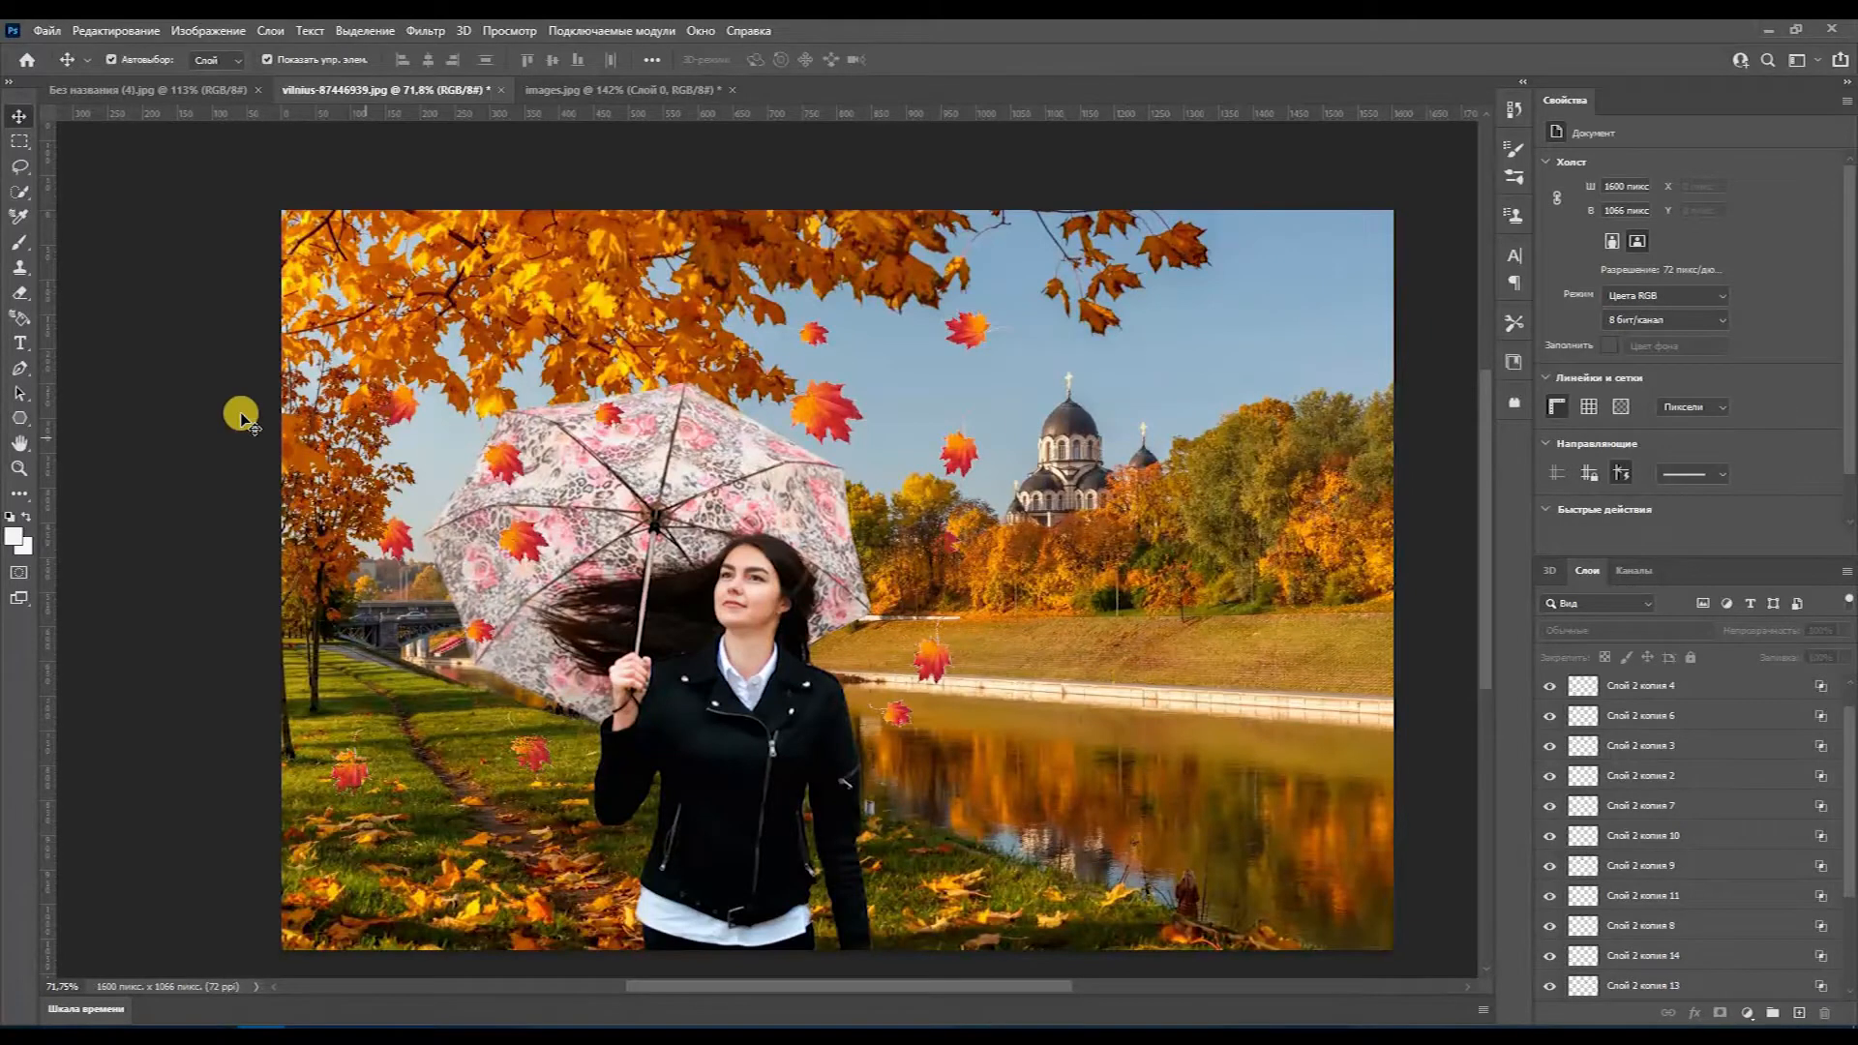
Step: Crop the composition to a 16:9 ratio at full width, shifting the picture slightly upward within the frame
{"action": "left_click", "coordinate": [20, 493]}
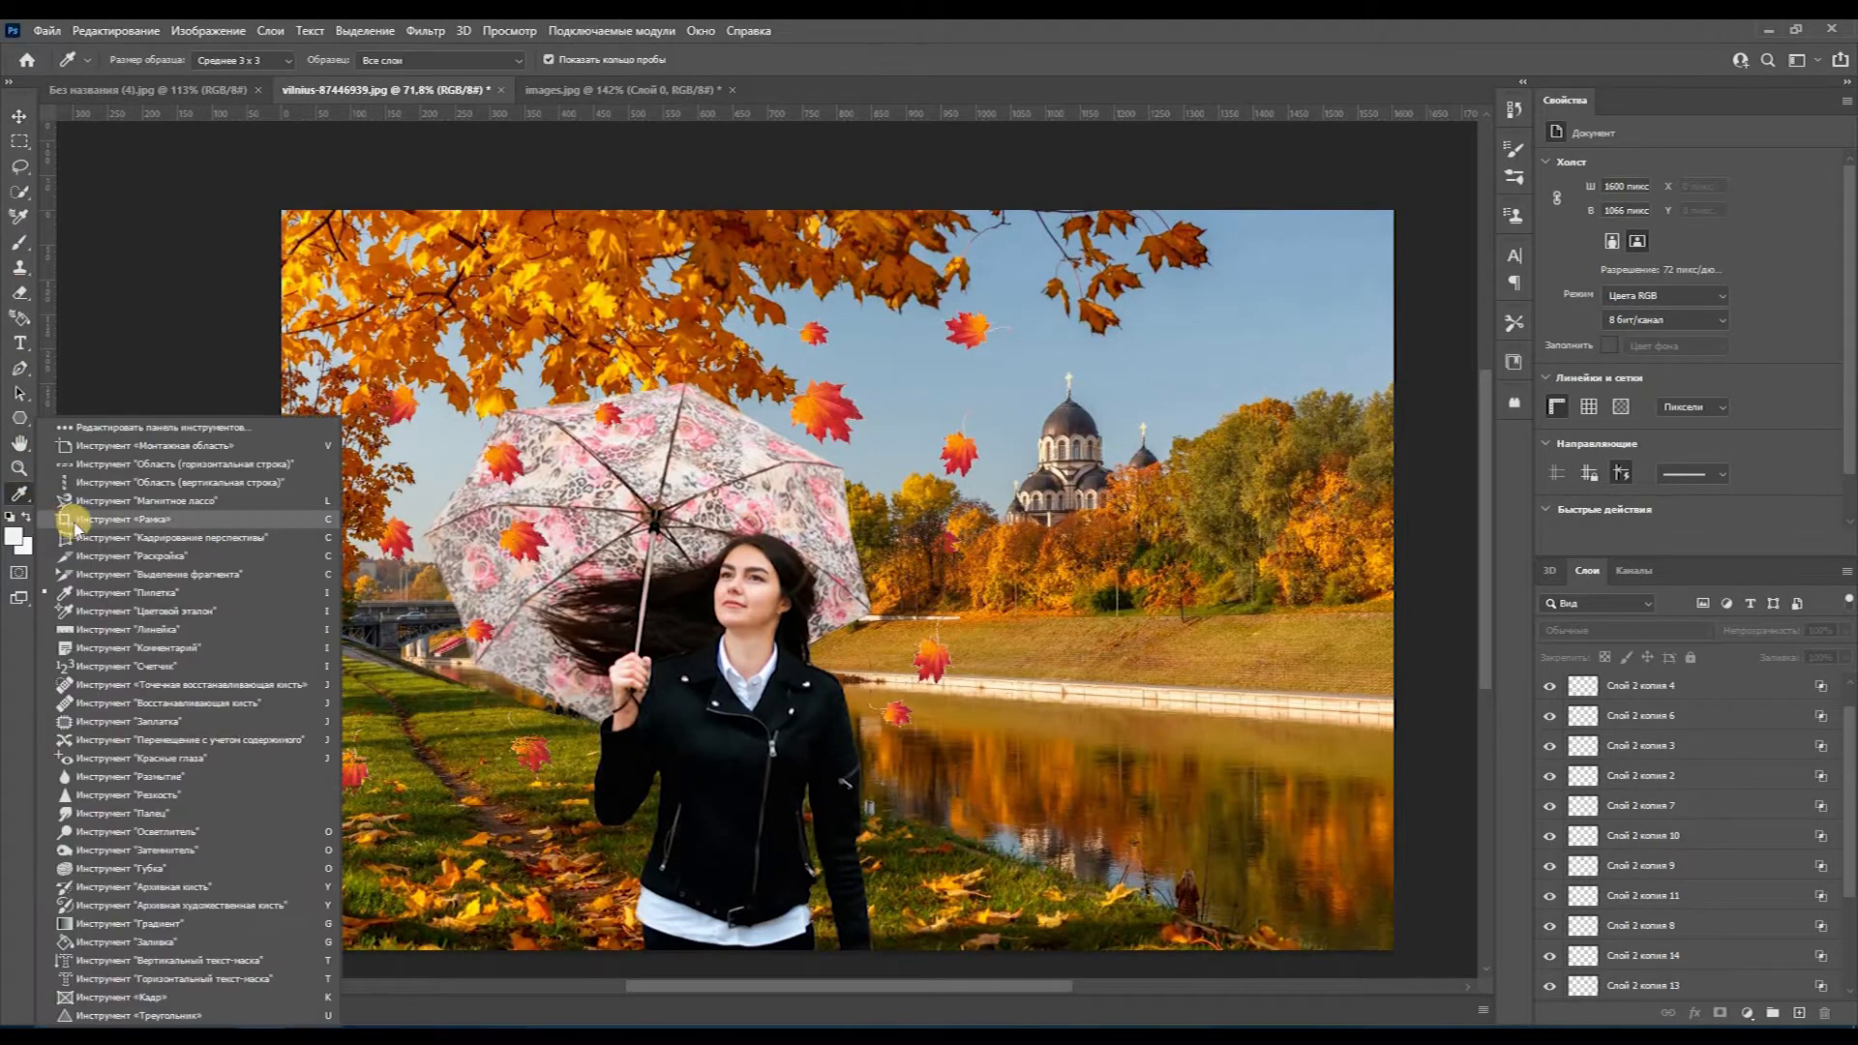
{"action": "left_click", "coordinate": [93, 520]}
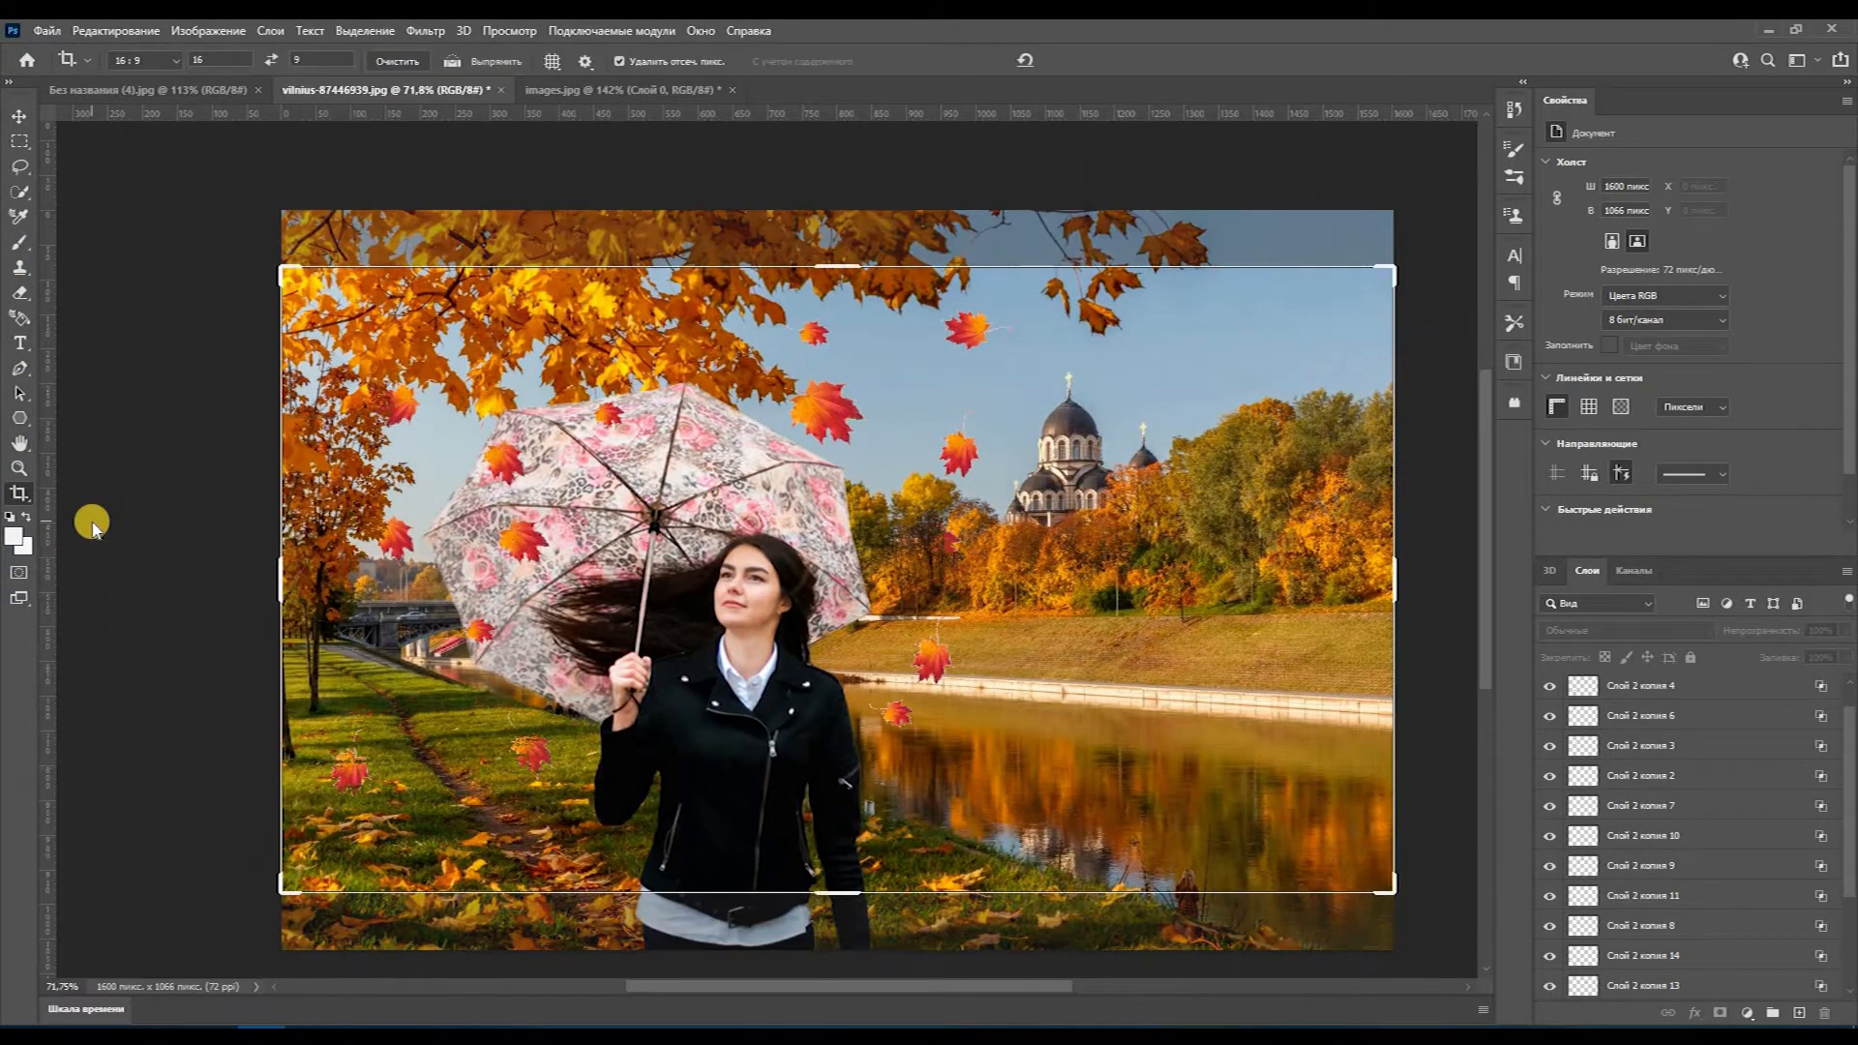
{"action": "left_click", "coordinate": [566, 337]}
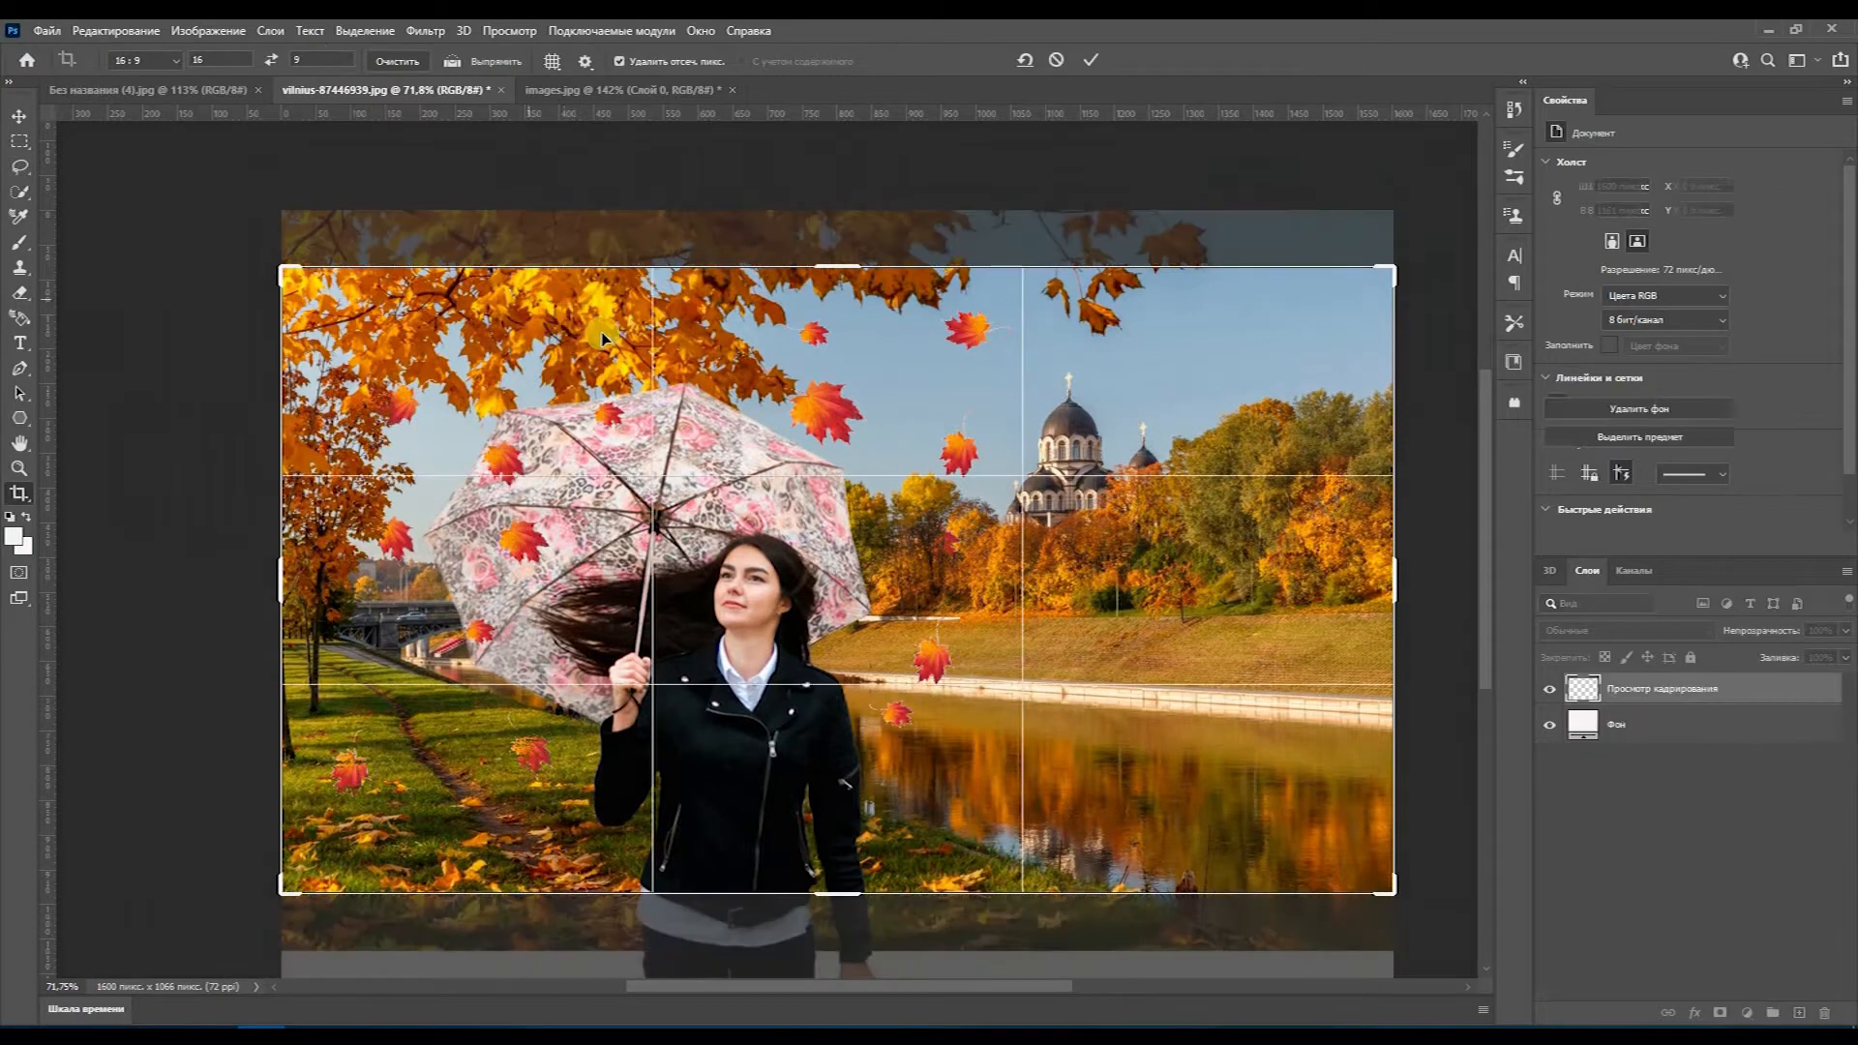
{"action": "left_click_drag", "start_coordinate": [607, 329], "coordinate": [607, 322]}
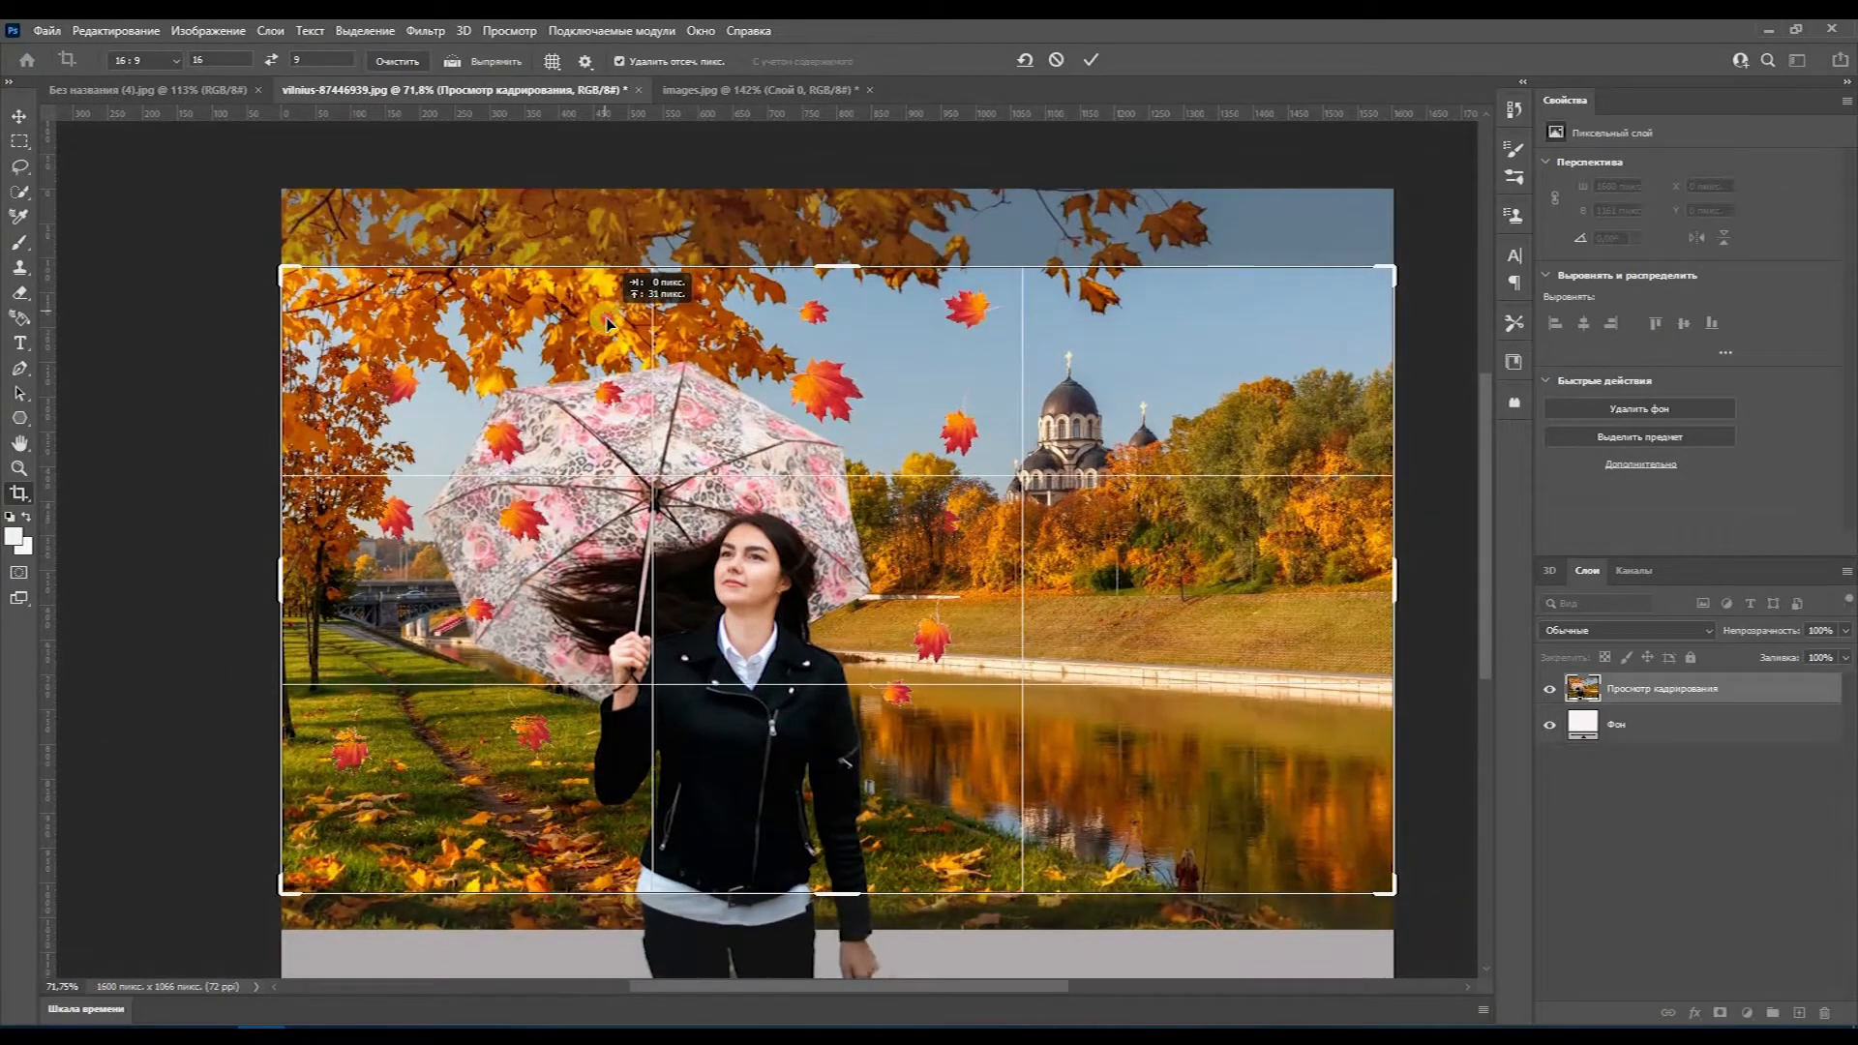
{"action": "key", "text": "Return"}
{"action": "left_click", "coordinate": [18, 115]}
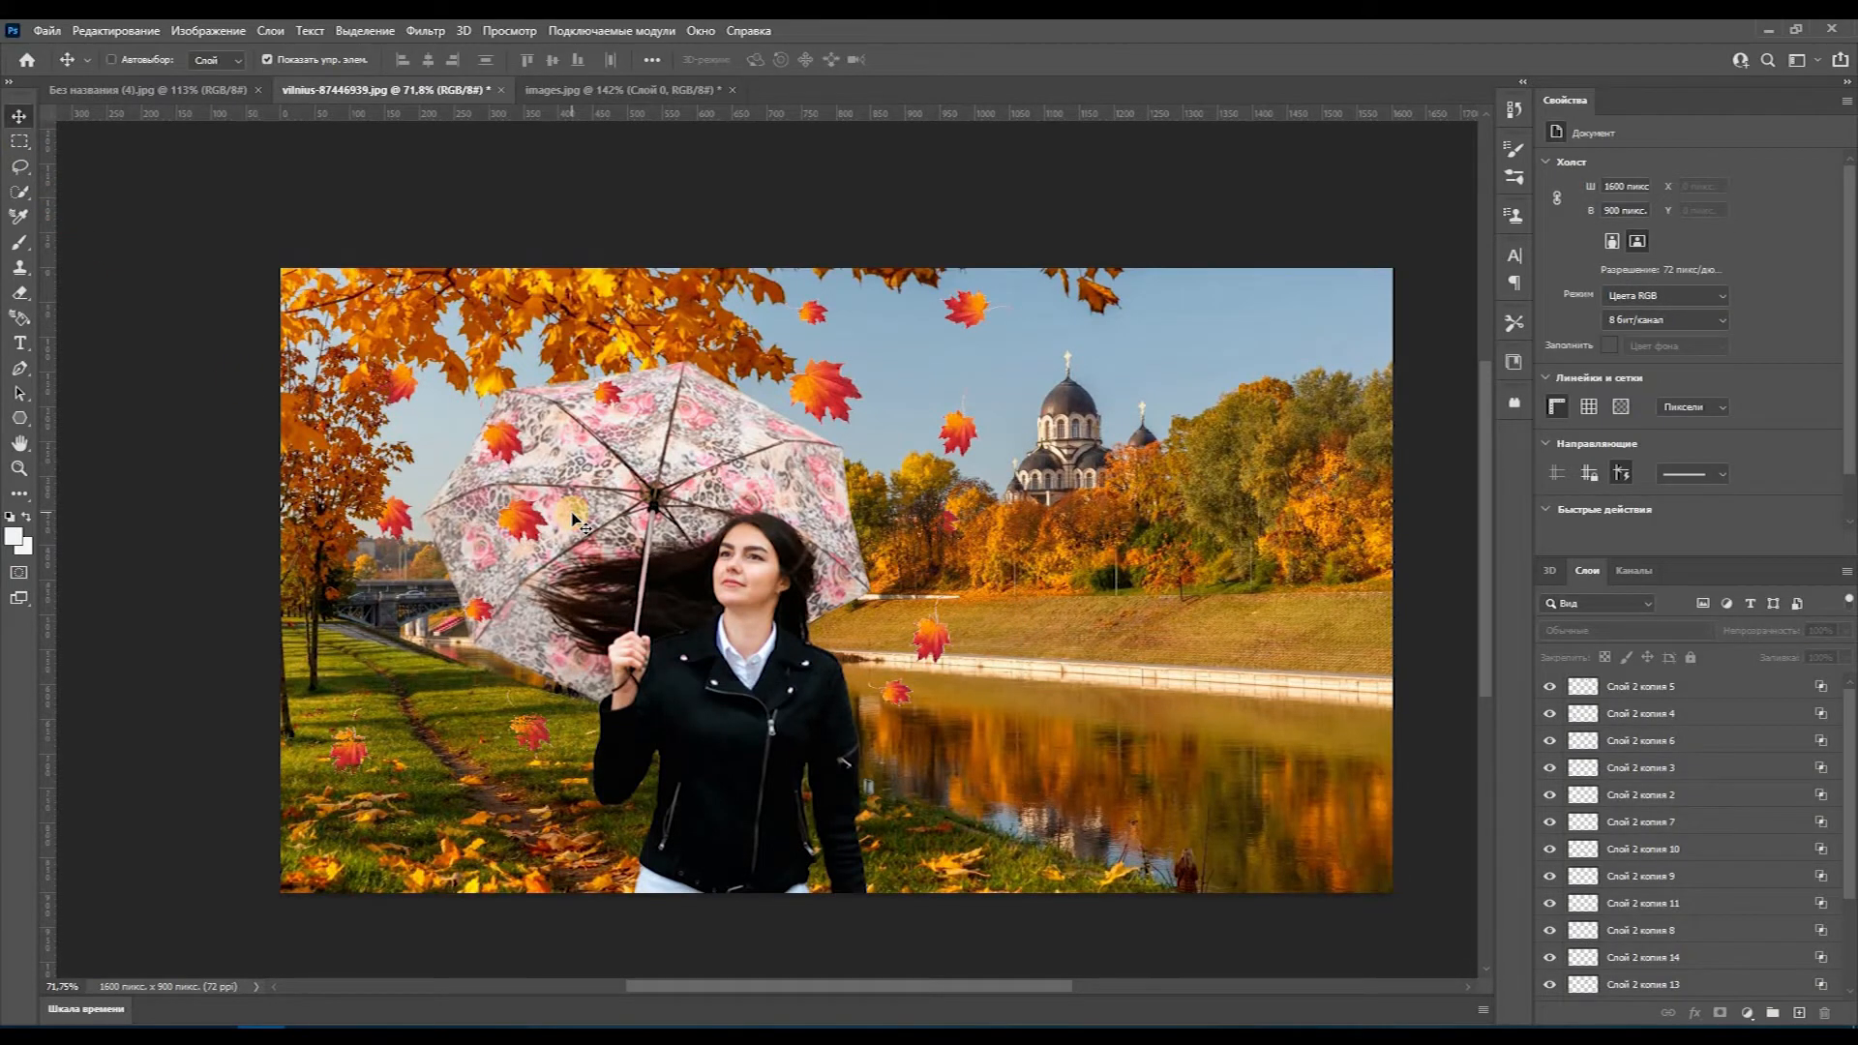
Step: Crop the composition tighter at 16:9 to 1511 × 850 px, trimming all its edges
{"action": "left_click", "coordinate": [18, 492]}
{"action": "left_click_drag", "start_coordinate": [1399, 274], "coordinate": [1362, 302]}
{"action": "key", "text": "Return"}
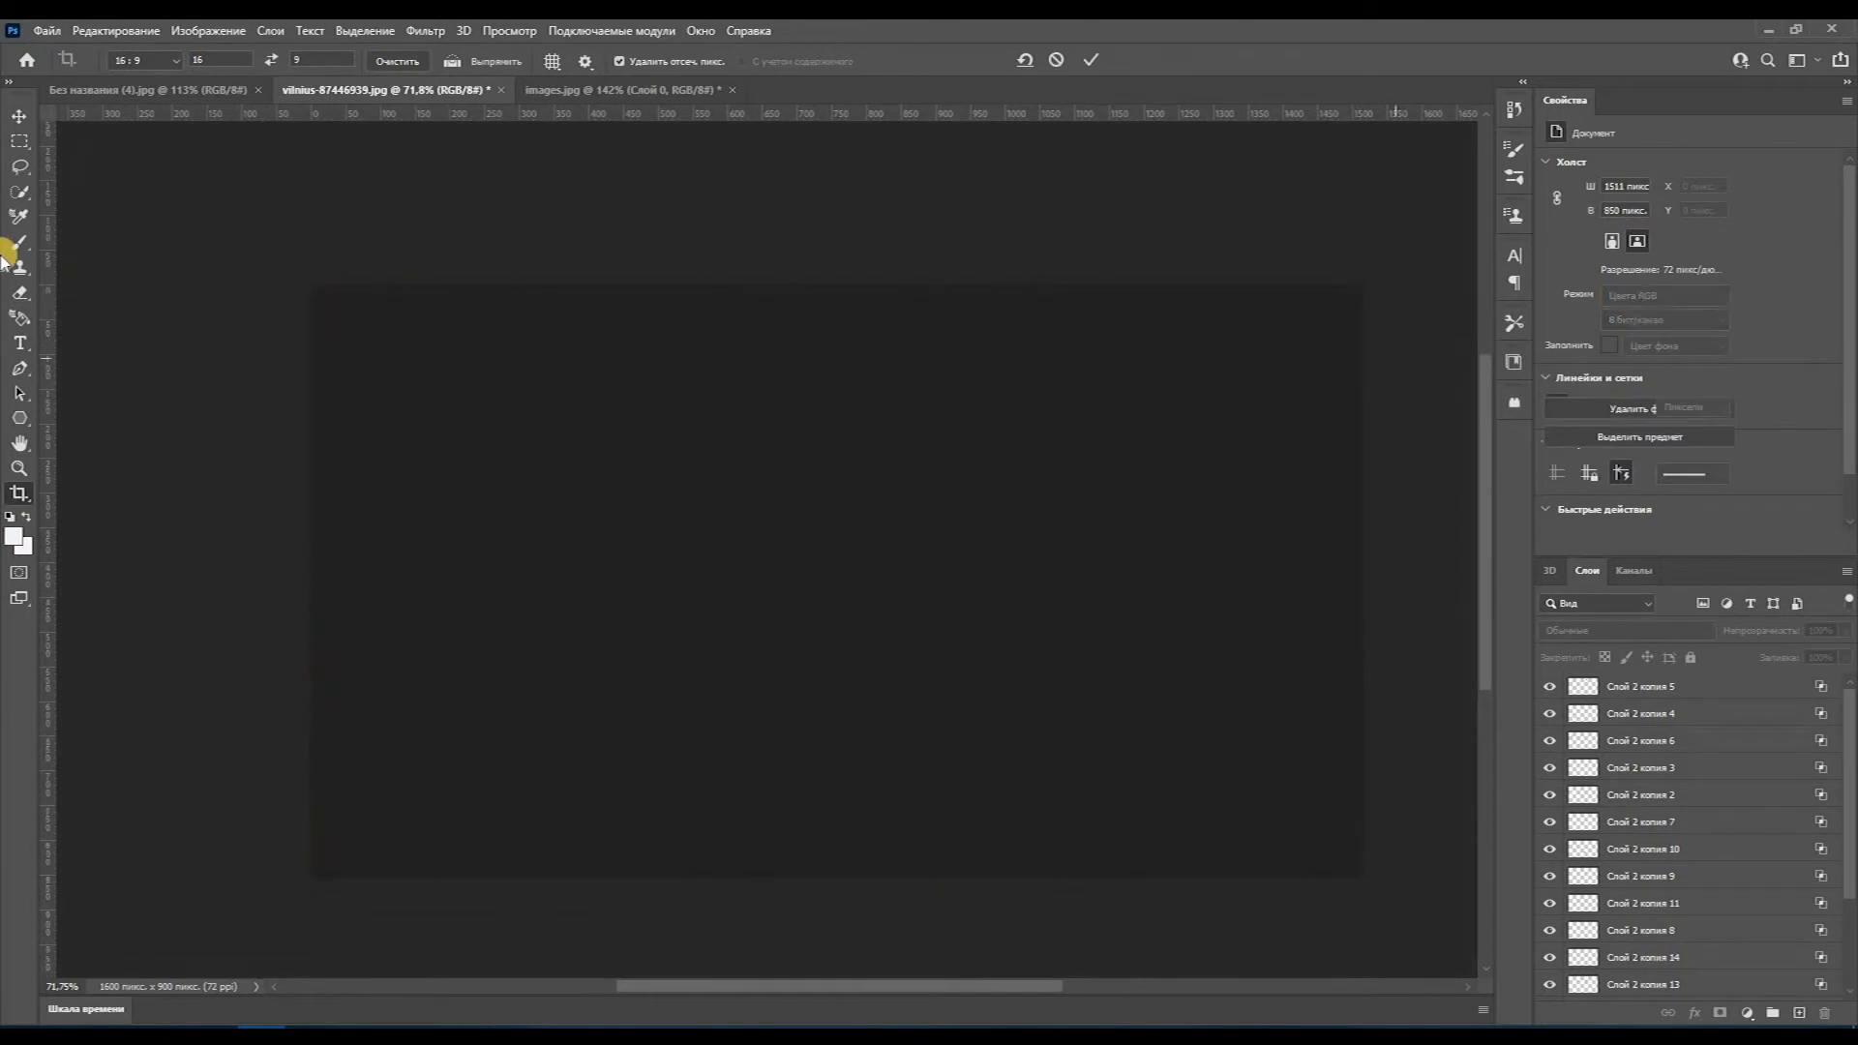
{"action": "left_click", "coordinate": [18, 115]}
Step: Convert the locked background into a regular layer named Слой 0, and check it by hiding and showing it
{"action": "scroll", "coordinate": [1711, 905], "scroll_direction": "down", "scroll_amount": 3}
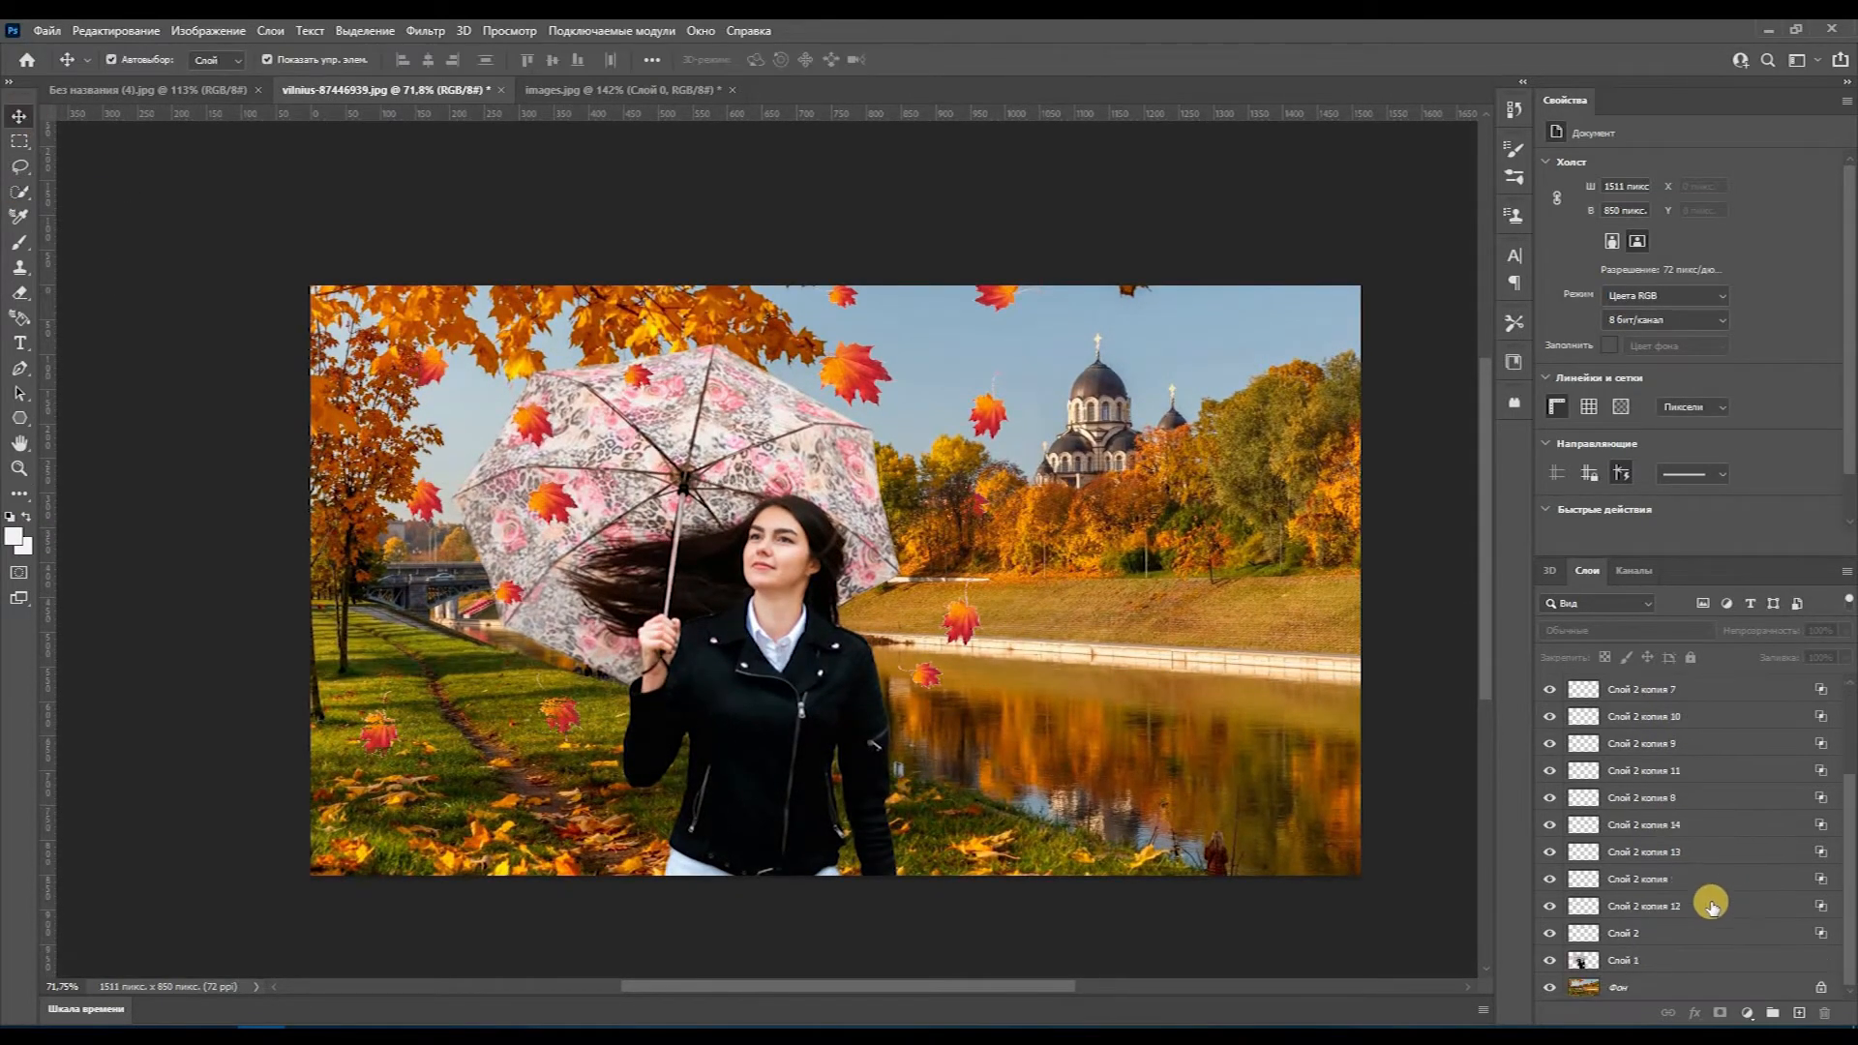
{"action": "left_click", "coordinate": [1686, 993]}
{"action": "double_click", "coordinate": [1693, 992]}
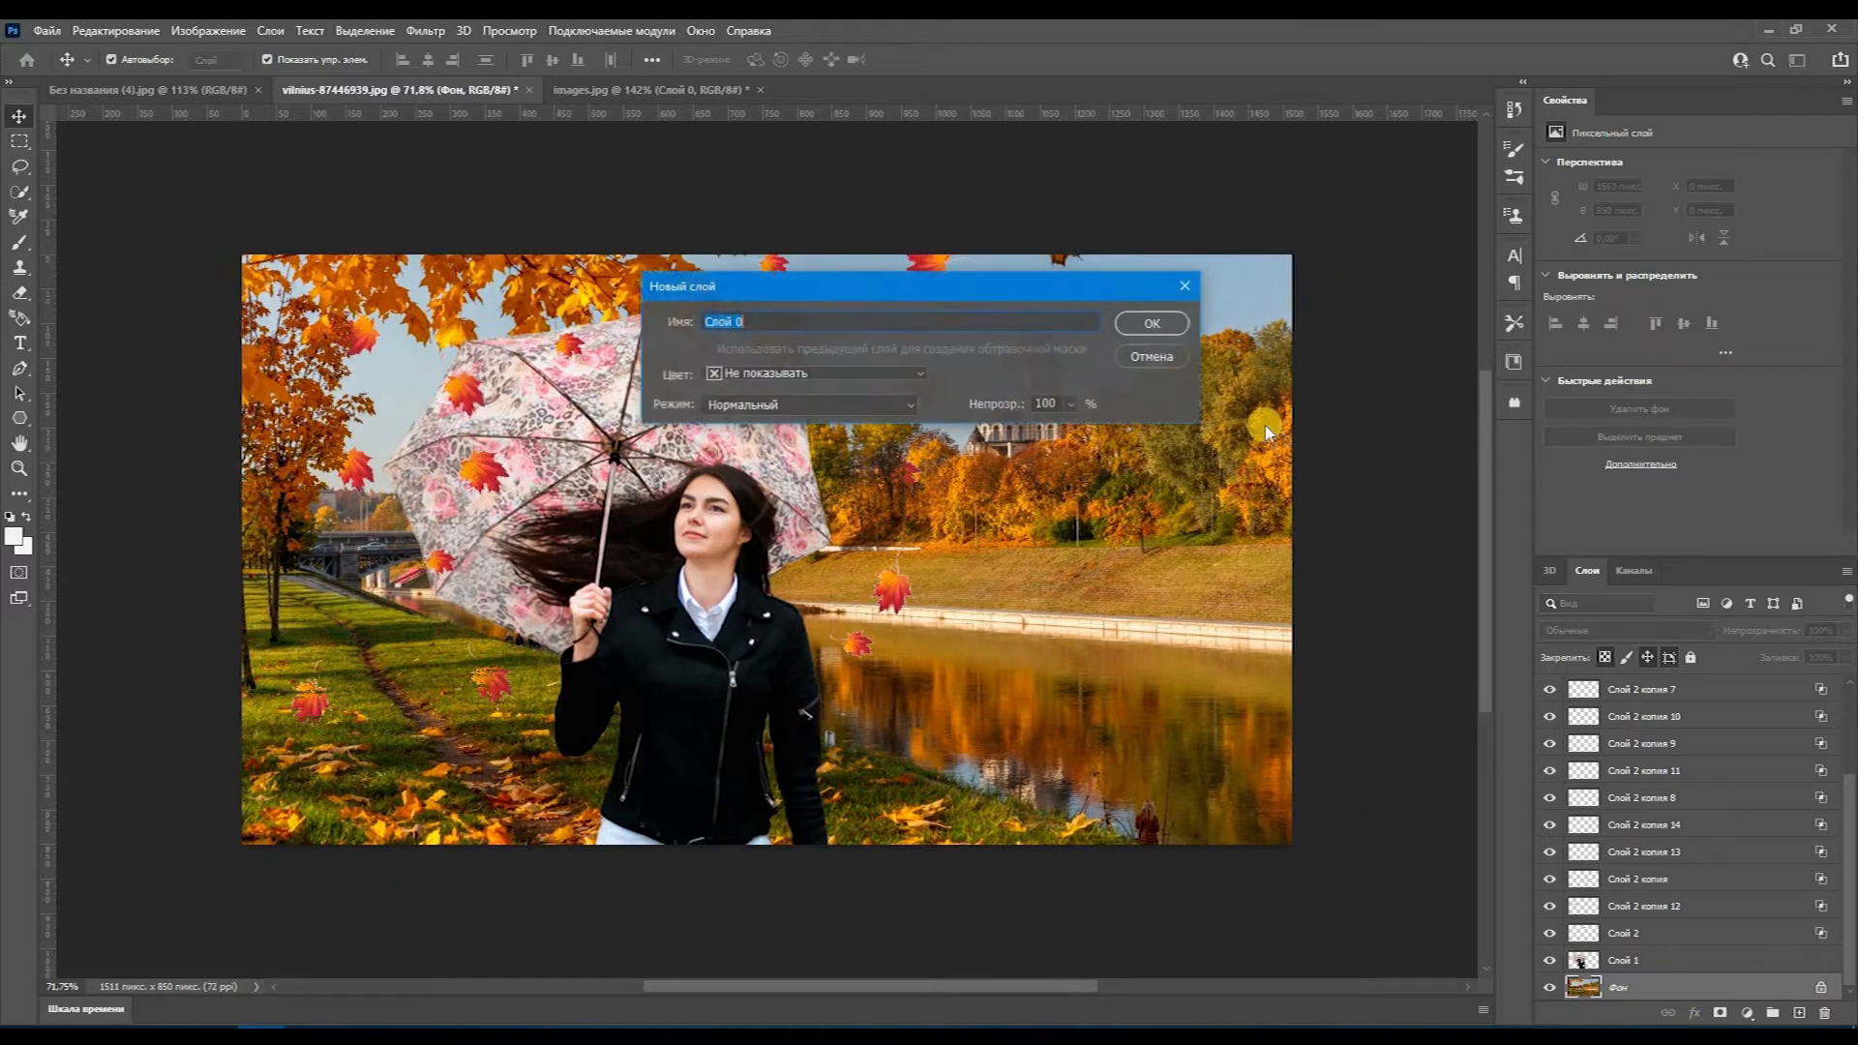
{"action": "left_click", "coordinate": [1156, 317]}
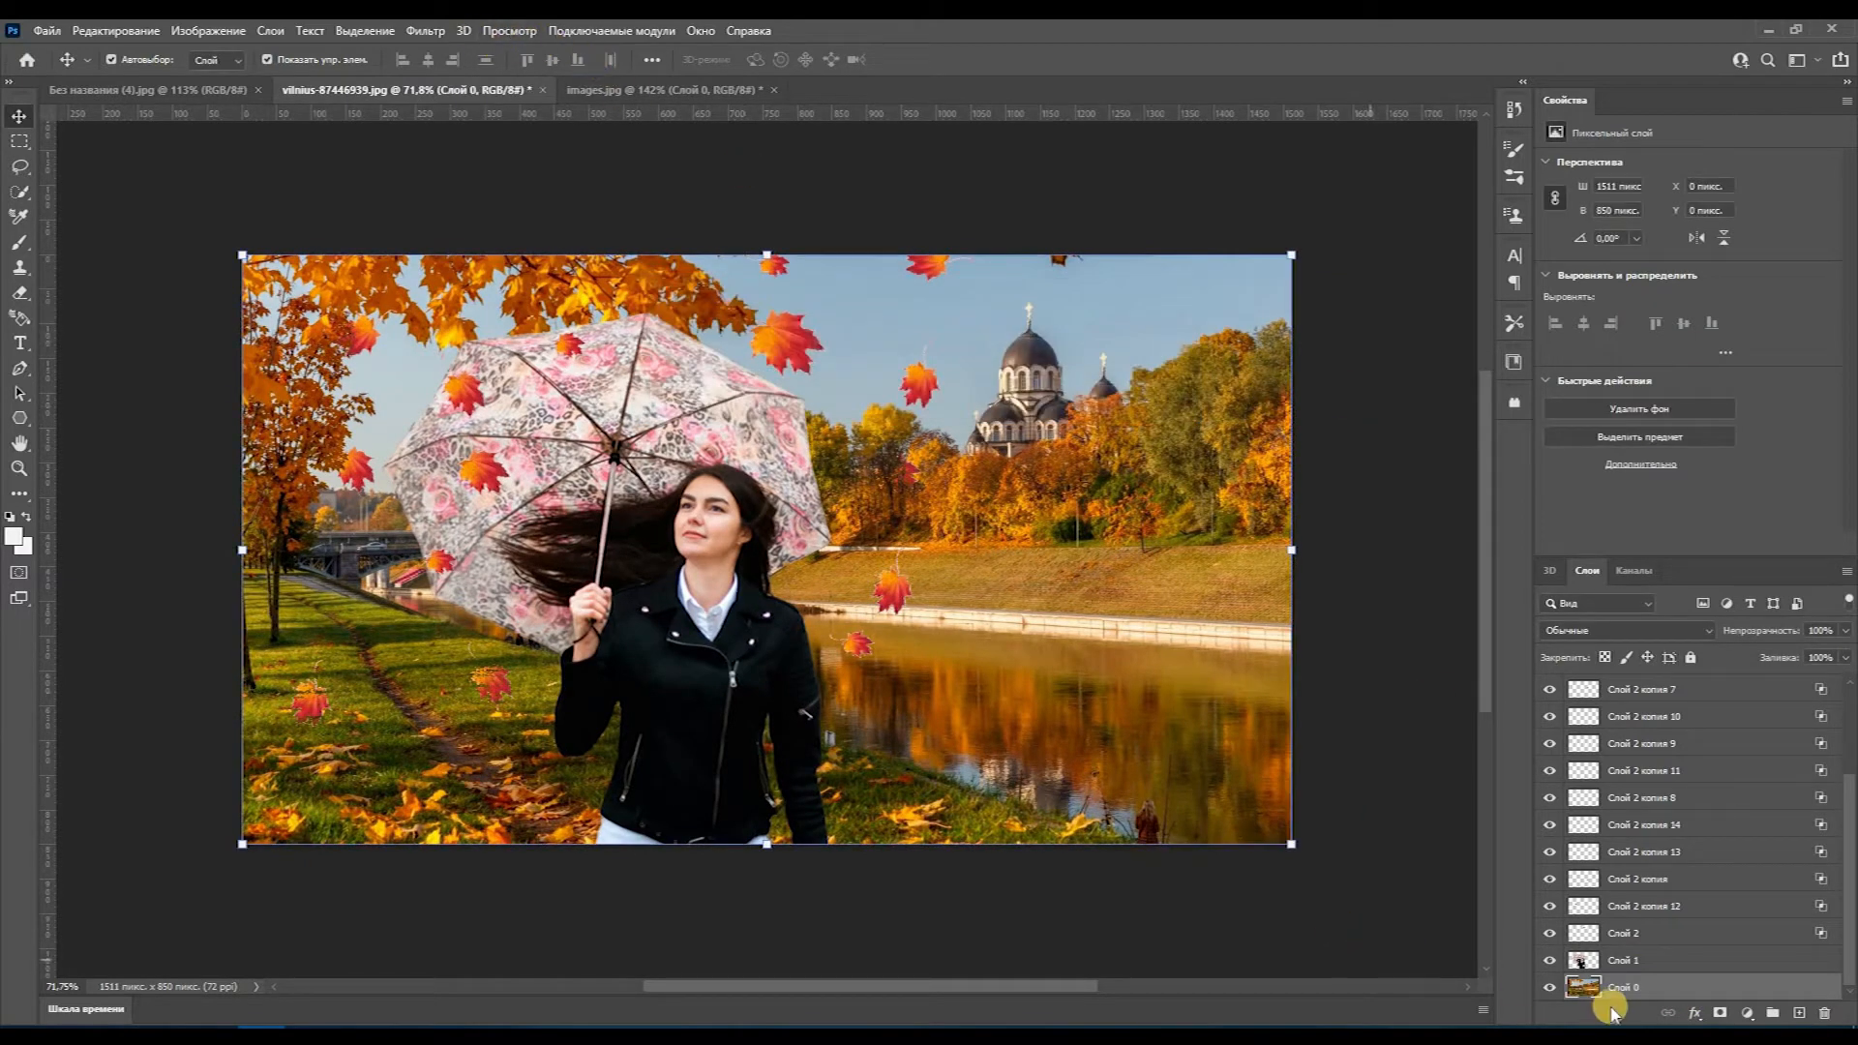
{"action": "left_click", "coordinate": [1549, 987]}
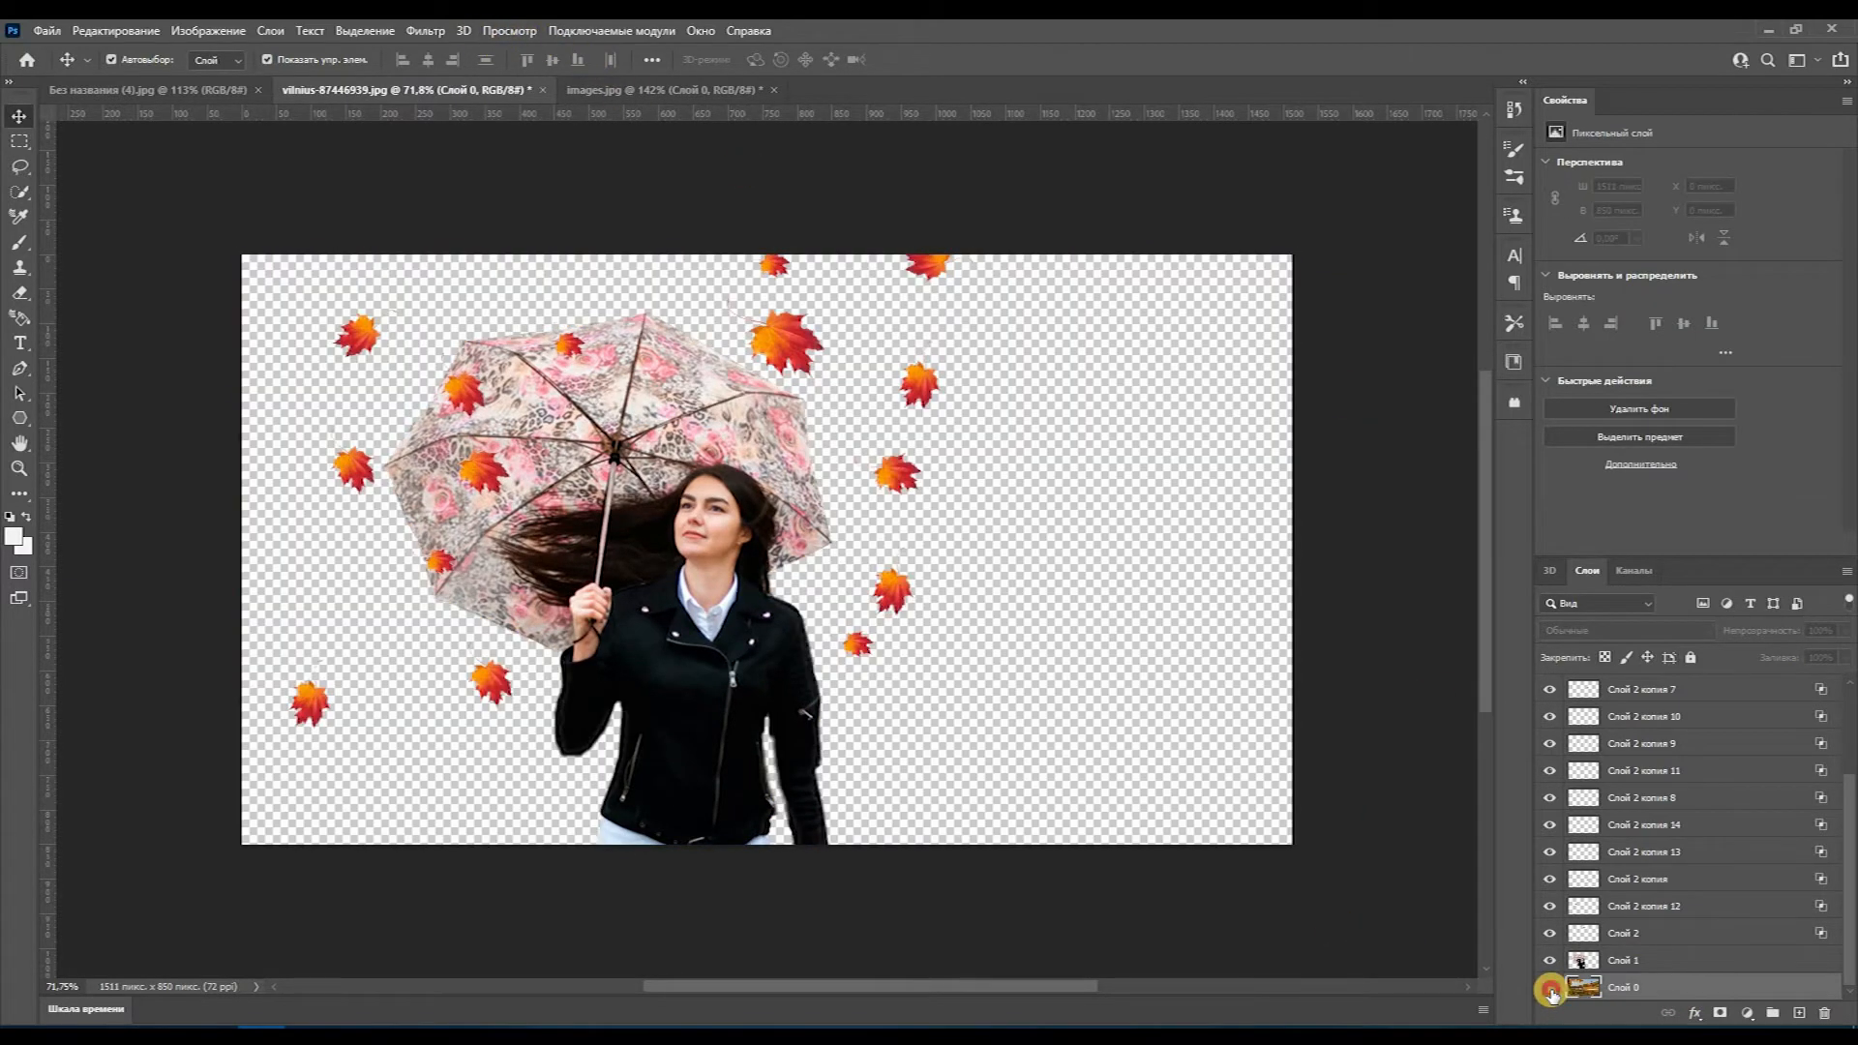
{"action": "left_click", "coordinate": [1550, 988]}
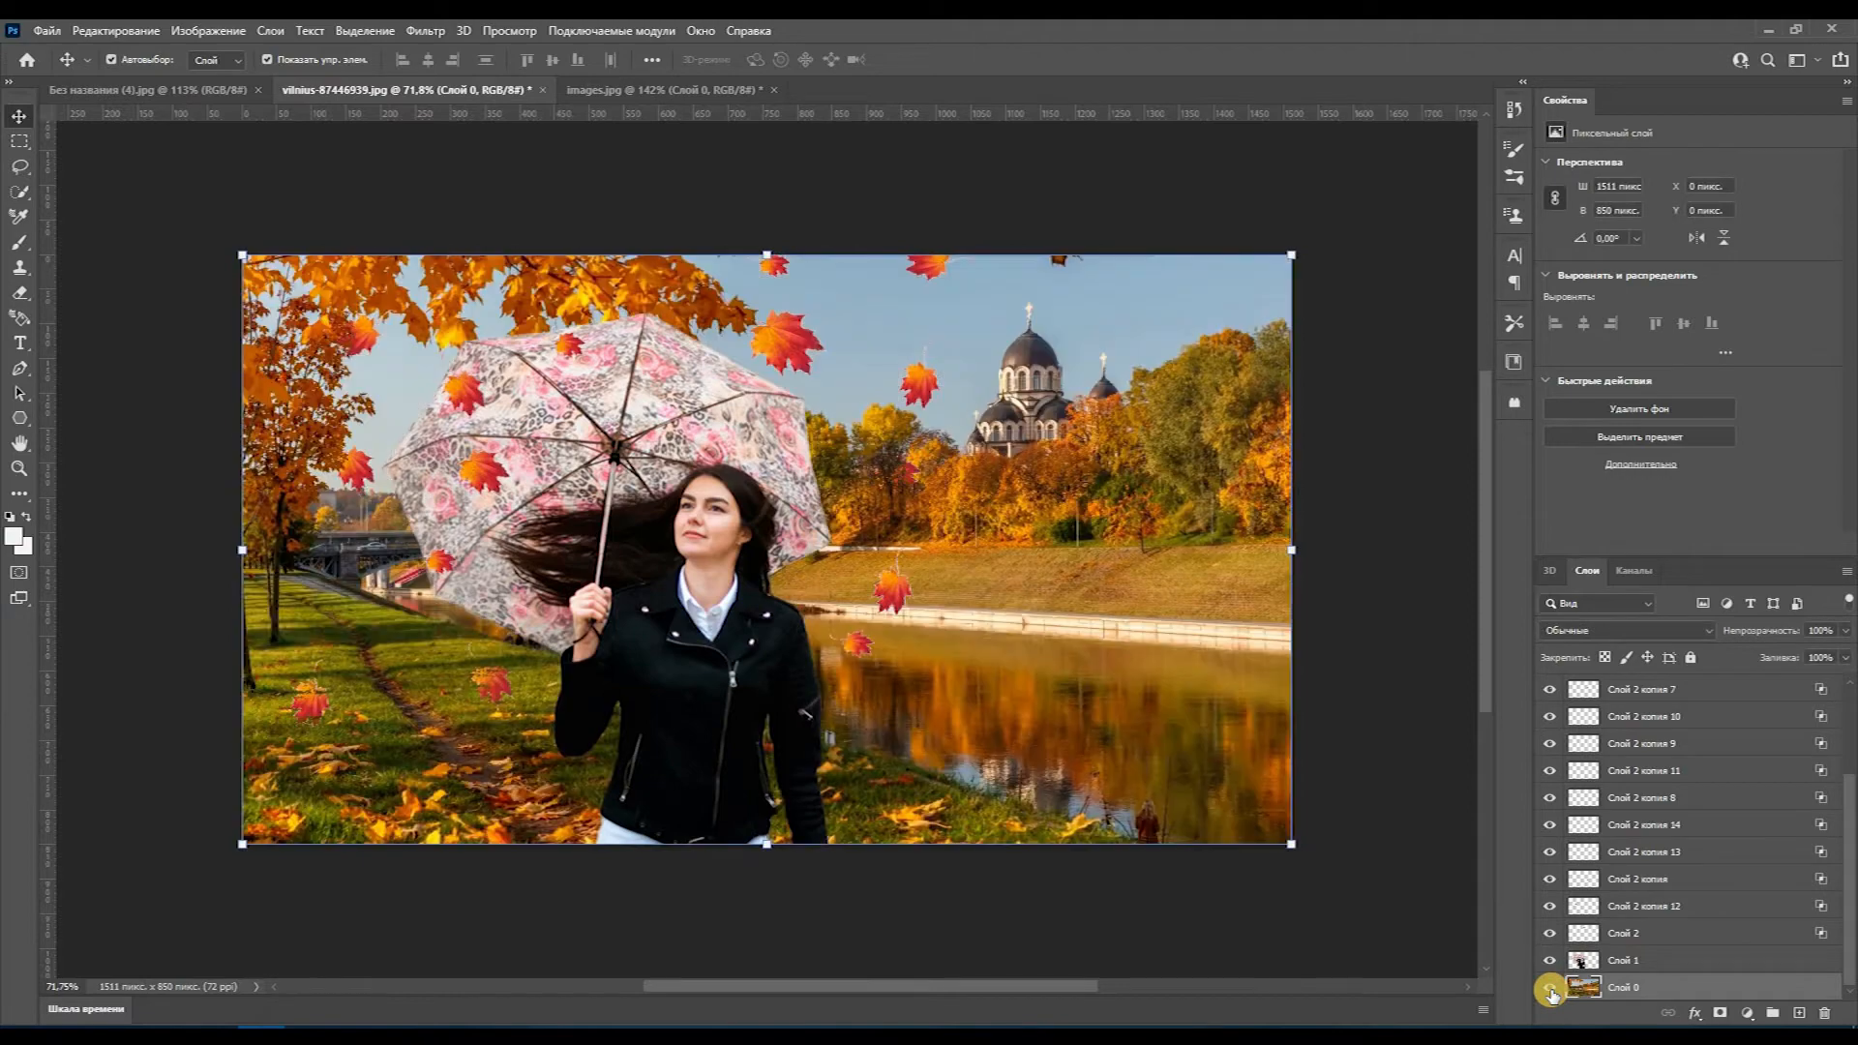
Step: Download and enable the Color Transfer (Перенос цвета) neural filter for the river background, with output to a new layer
{"action": "left_click", "coordinate": [422, 35]}
{"action": "left_click", "coordinate": [444, 115]}
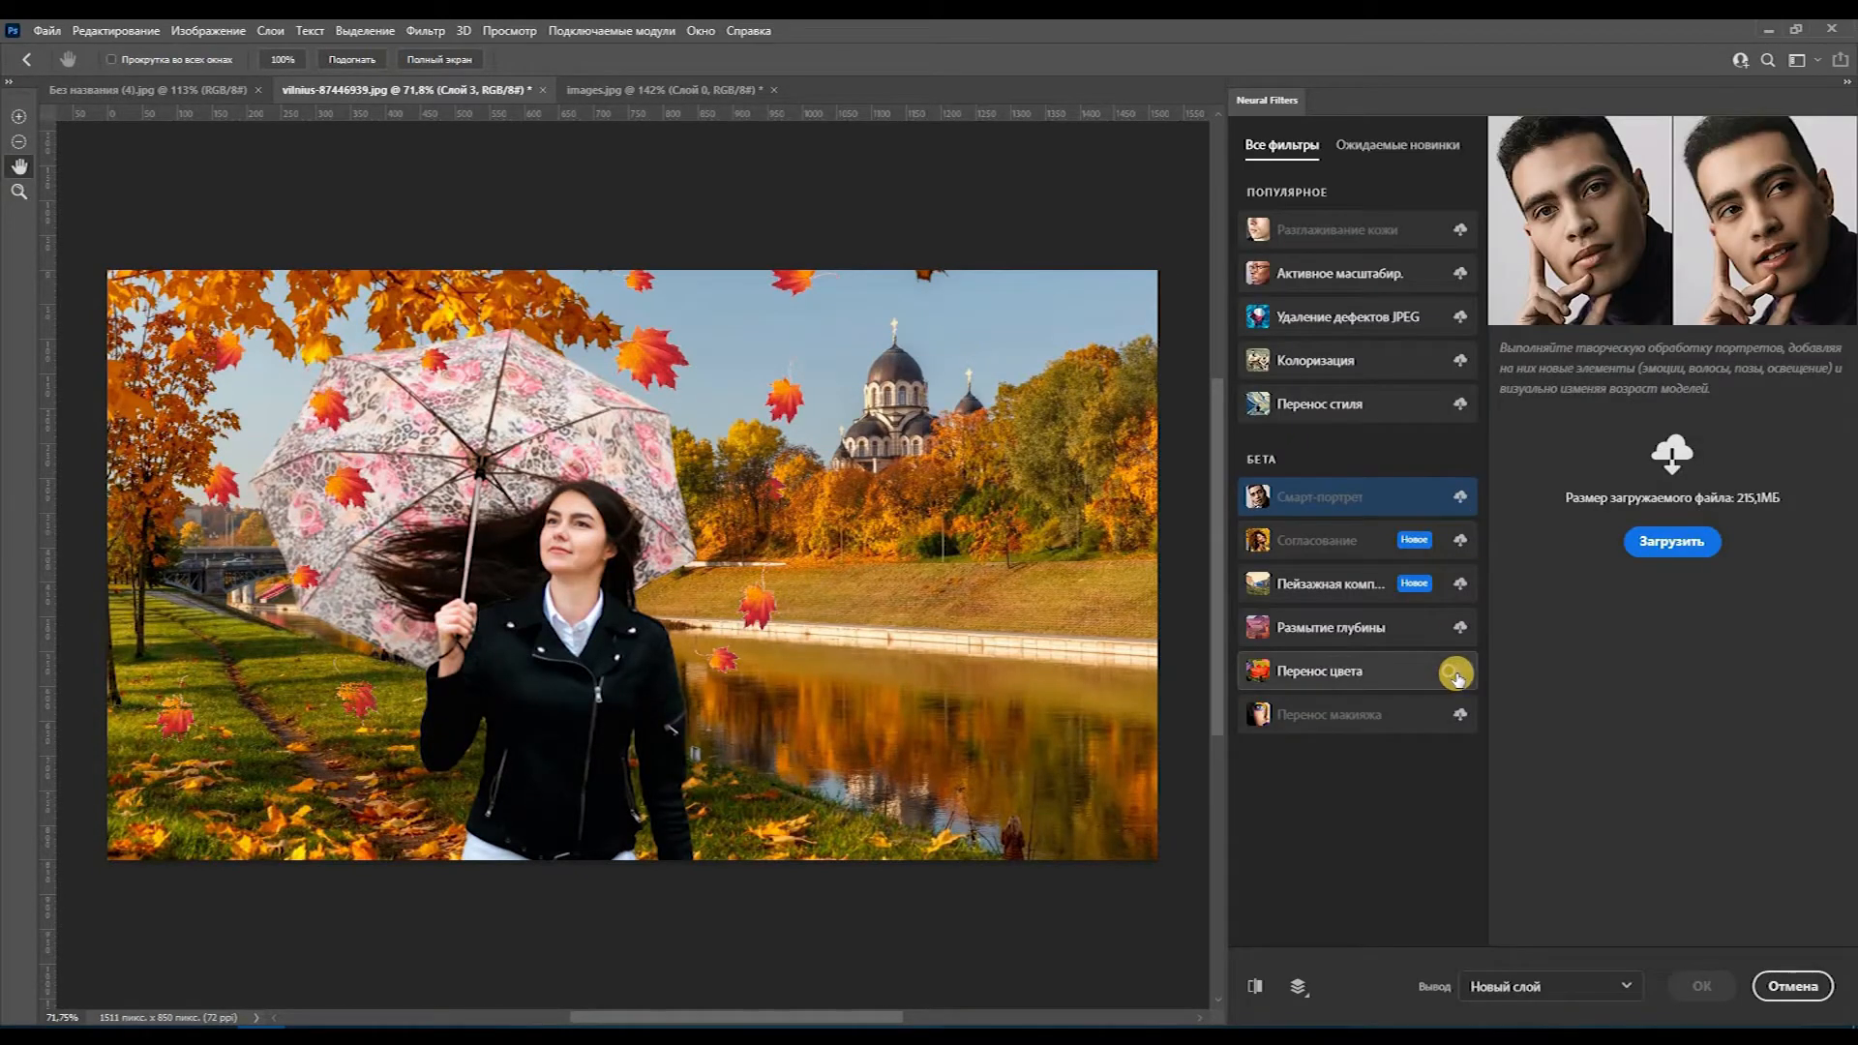
{"action": "left_click", "coordinate": [1458, 675]}
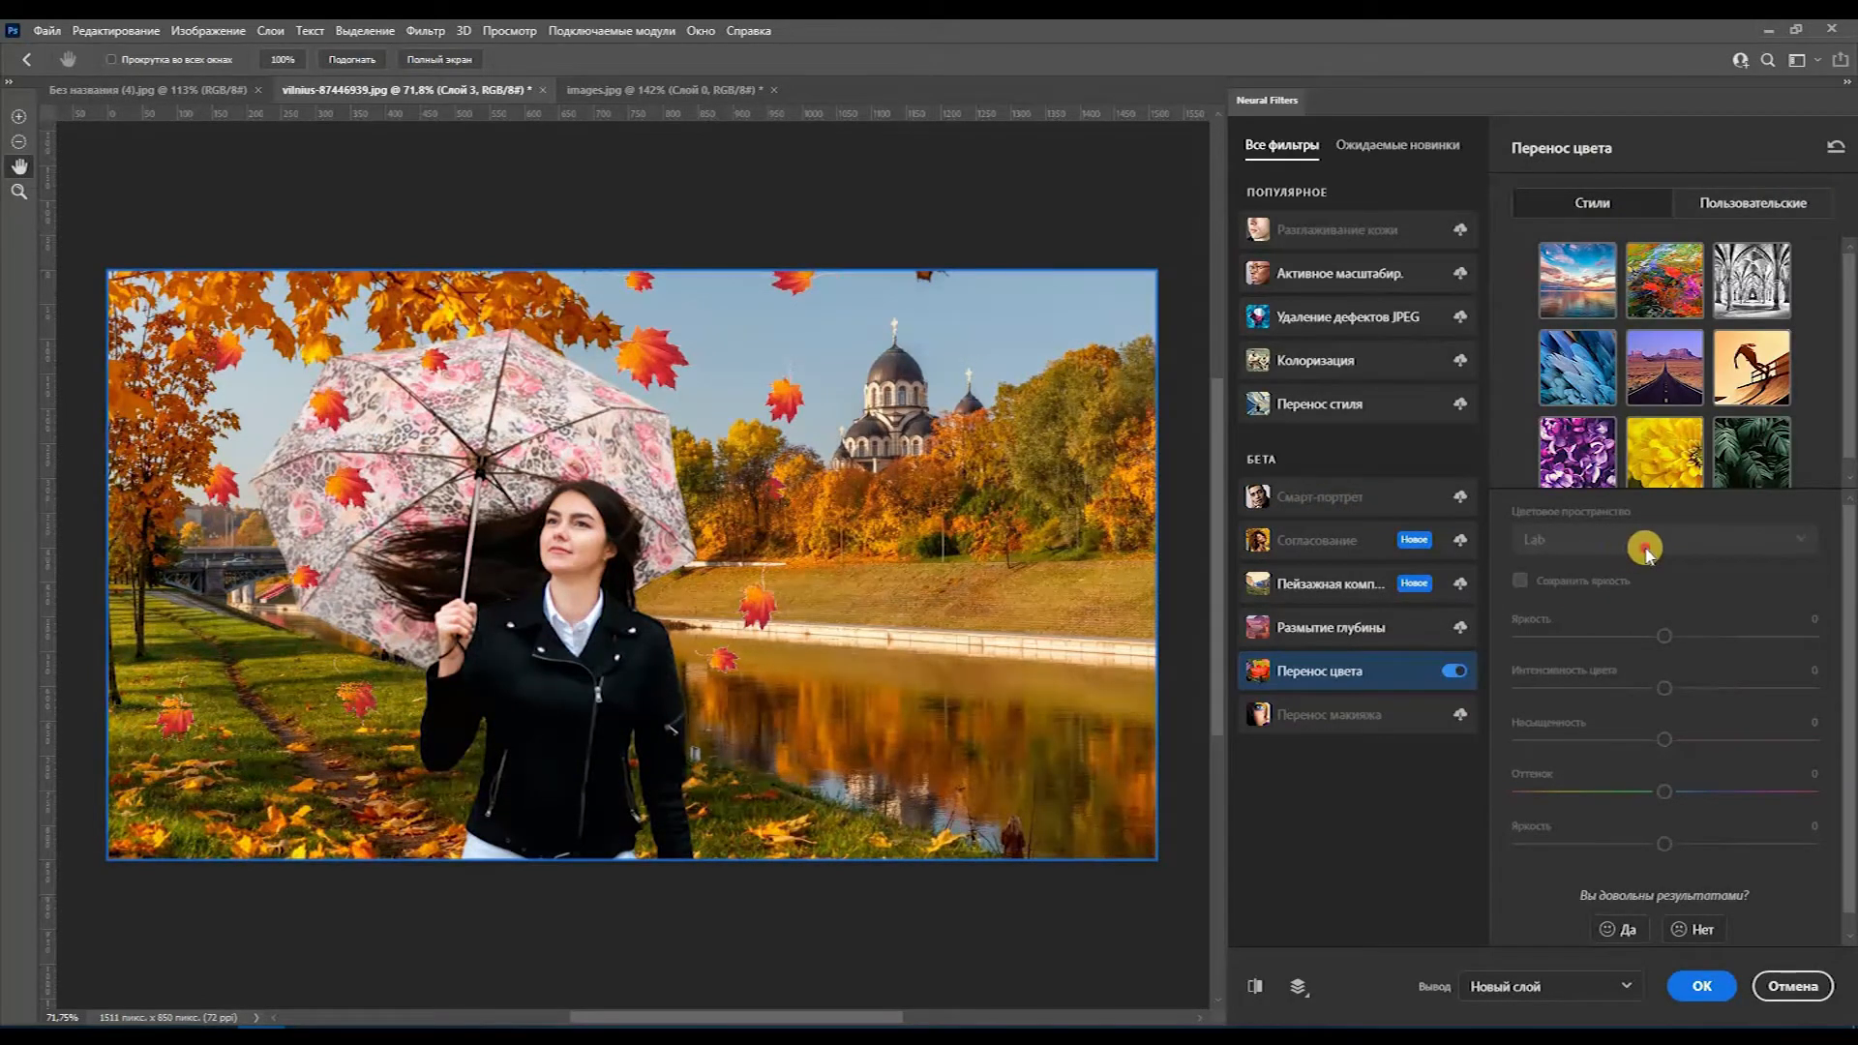
{"action": "left_click", "coordinate": [1626, 985]}
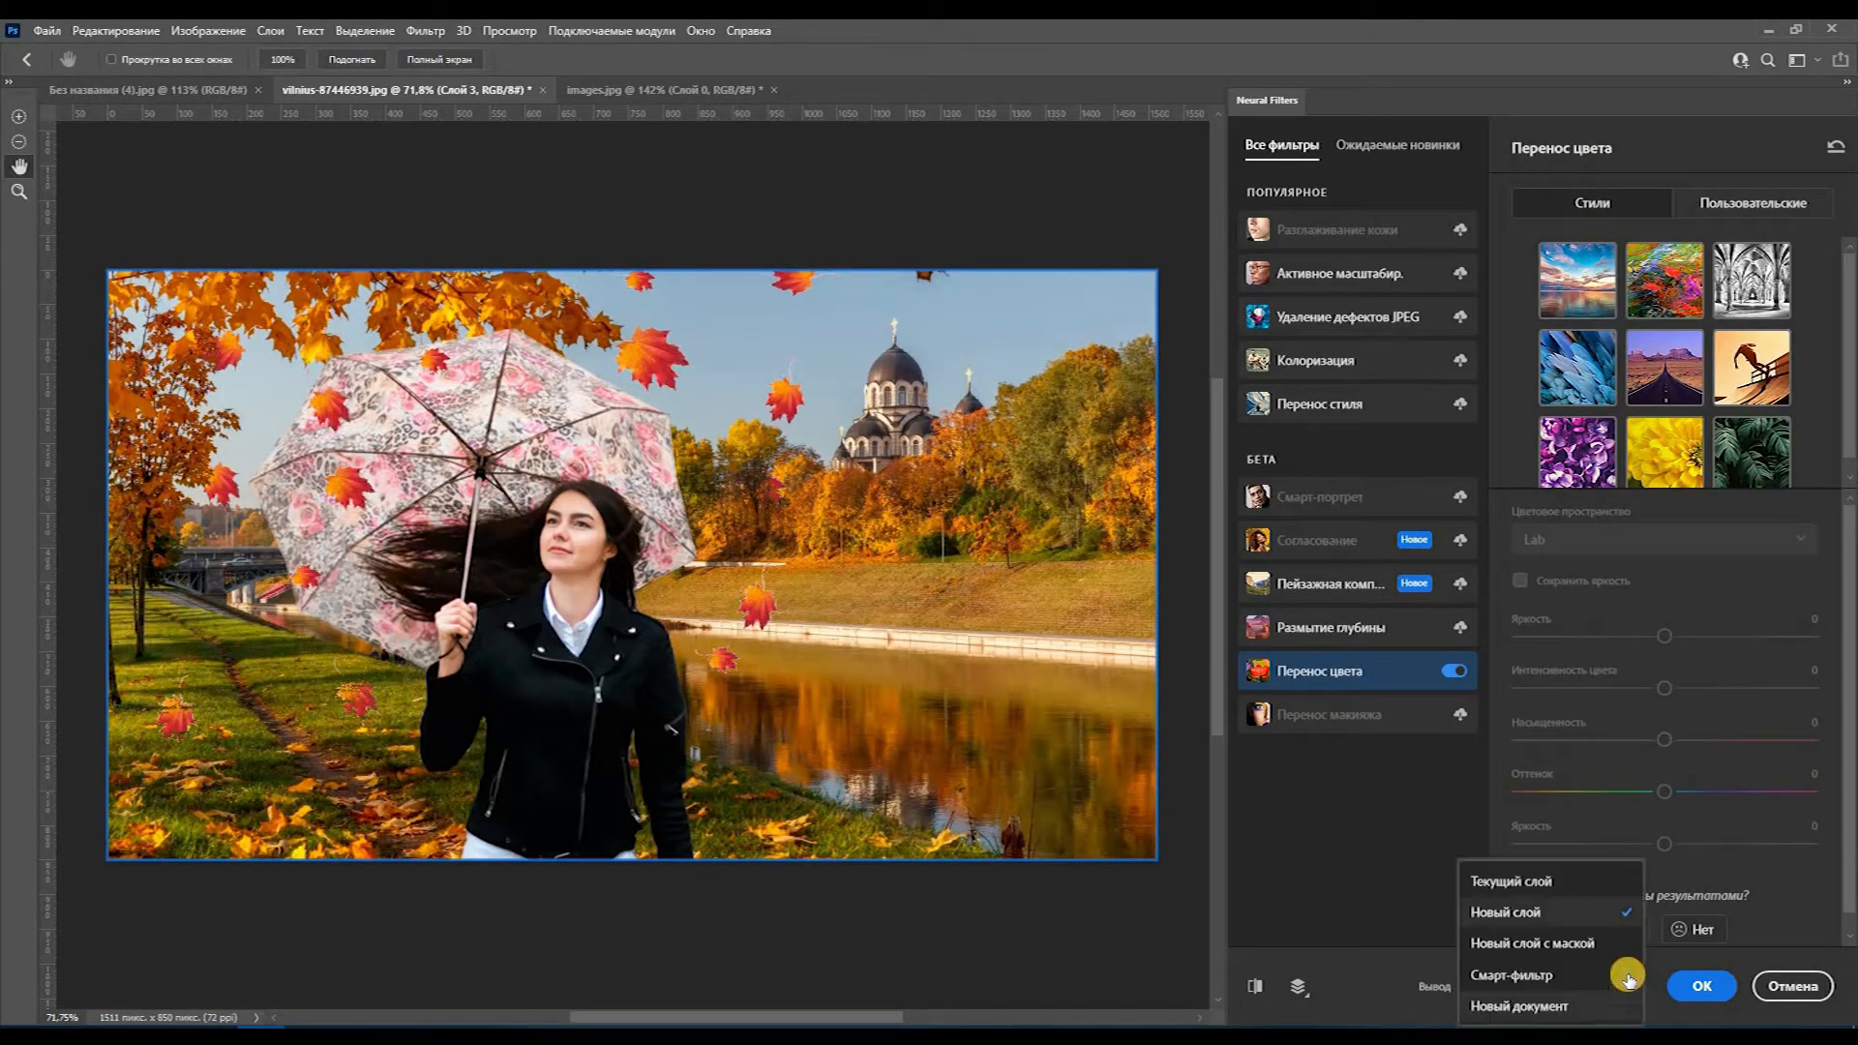
{"action": "left_click", "coordinate": [1615, 911]}
Step: Try the sunset, flower, black-and-white, desert, blue, yellow and green Color Transfer styles on the river background
{"action": "left_click", "coordinate": [1577, 288]}
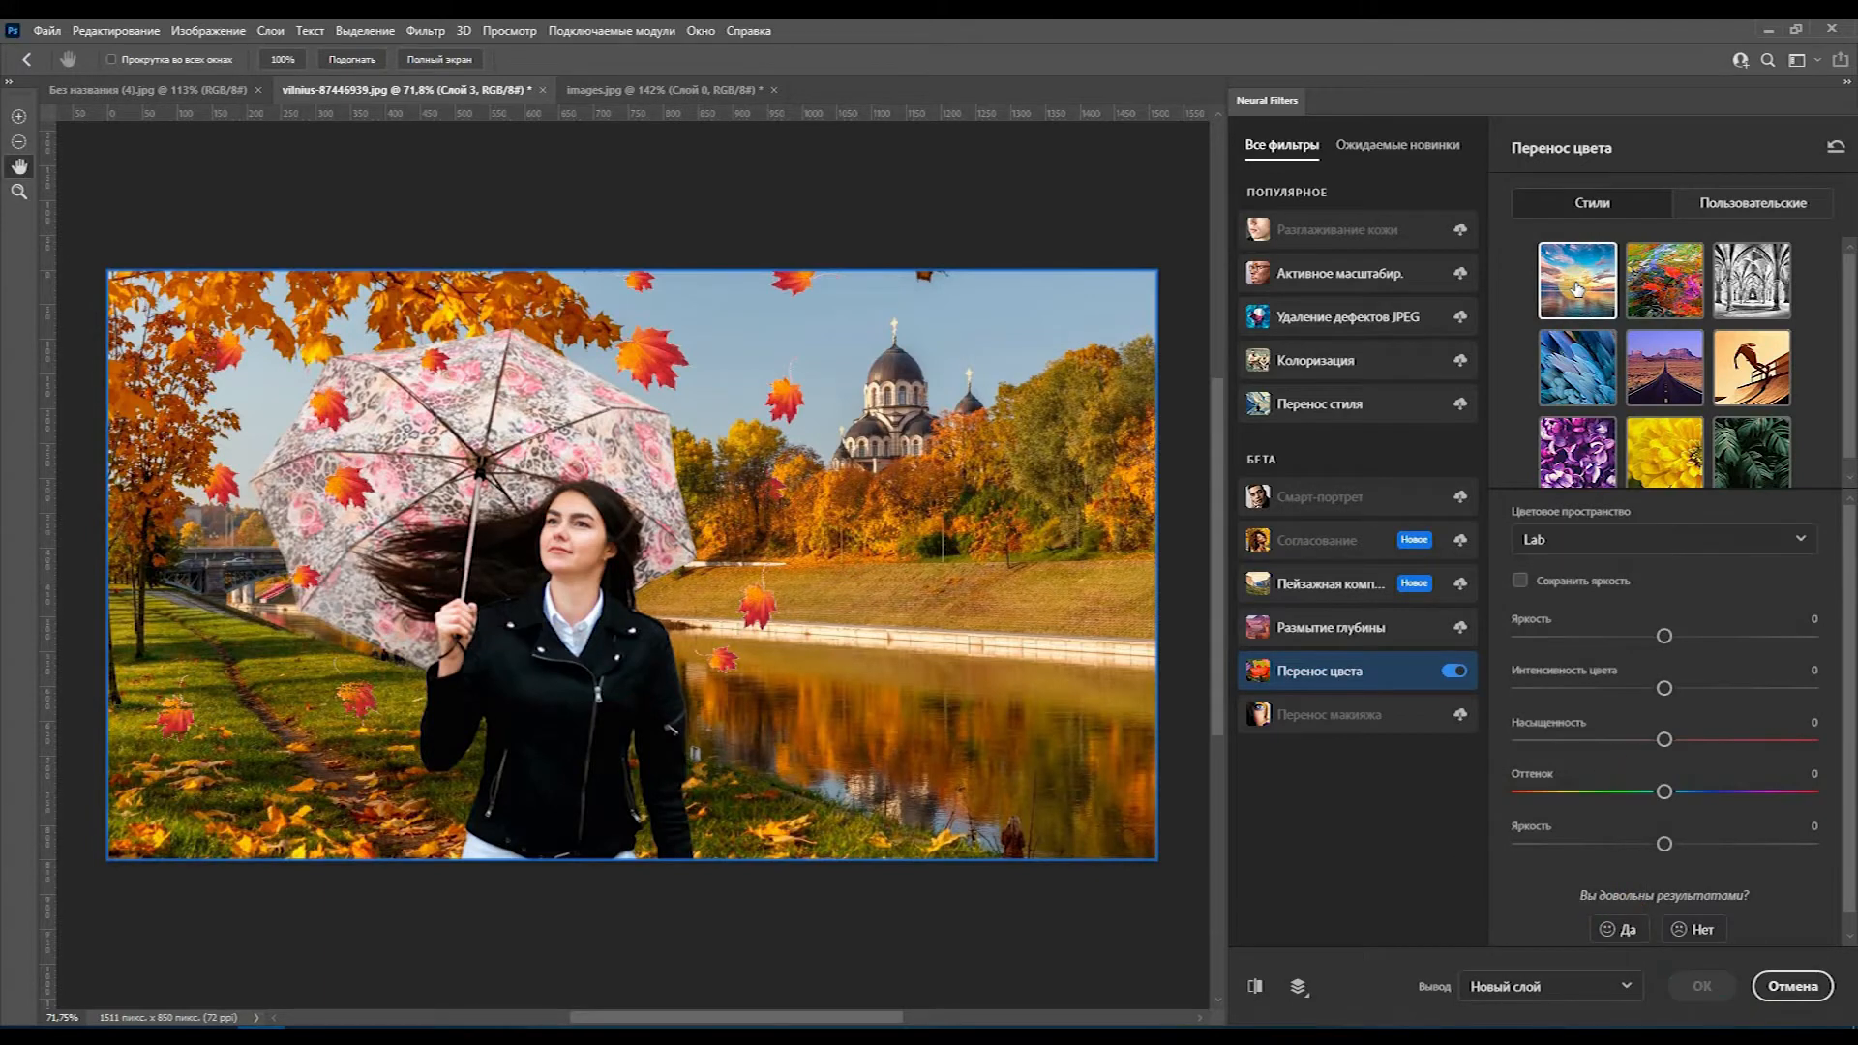
{"action": "left_click", "coordinate": [1660, 286]}
{"action": "left_click", "coordinate": [1762, 282]}
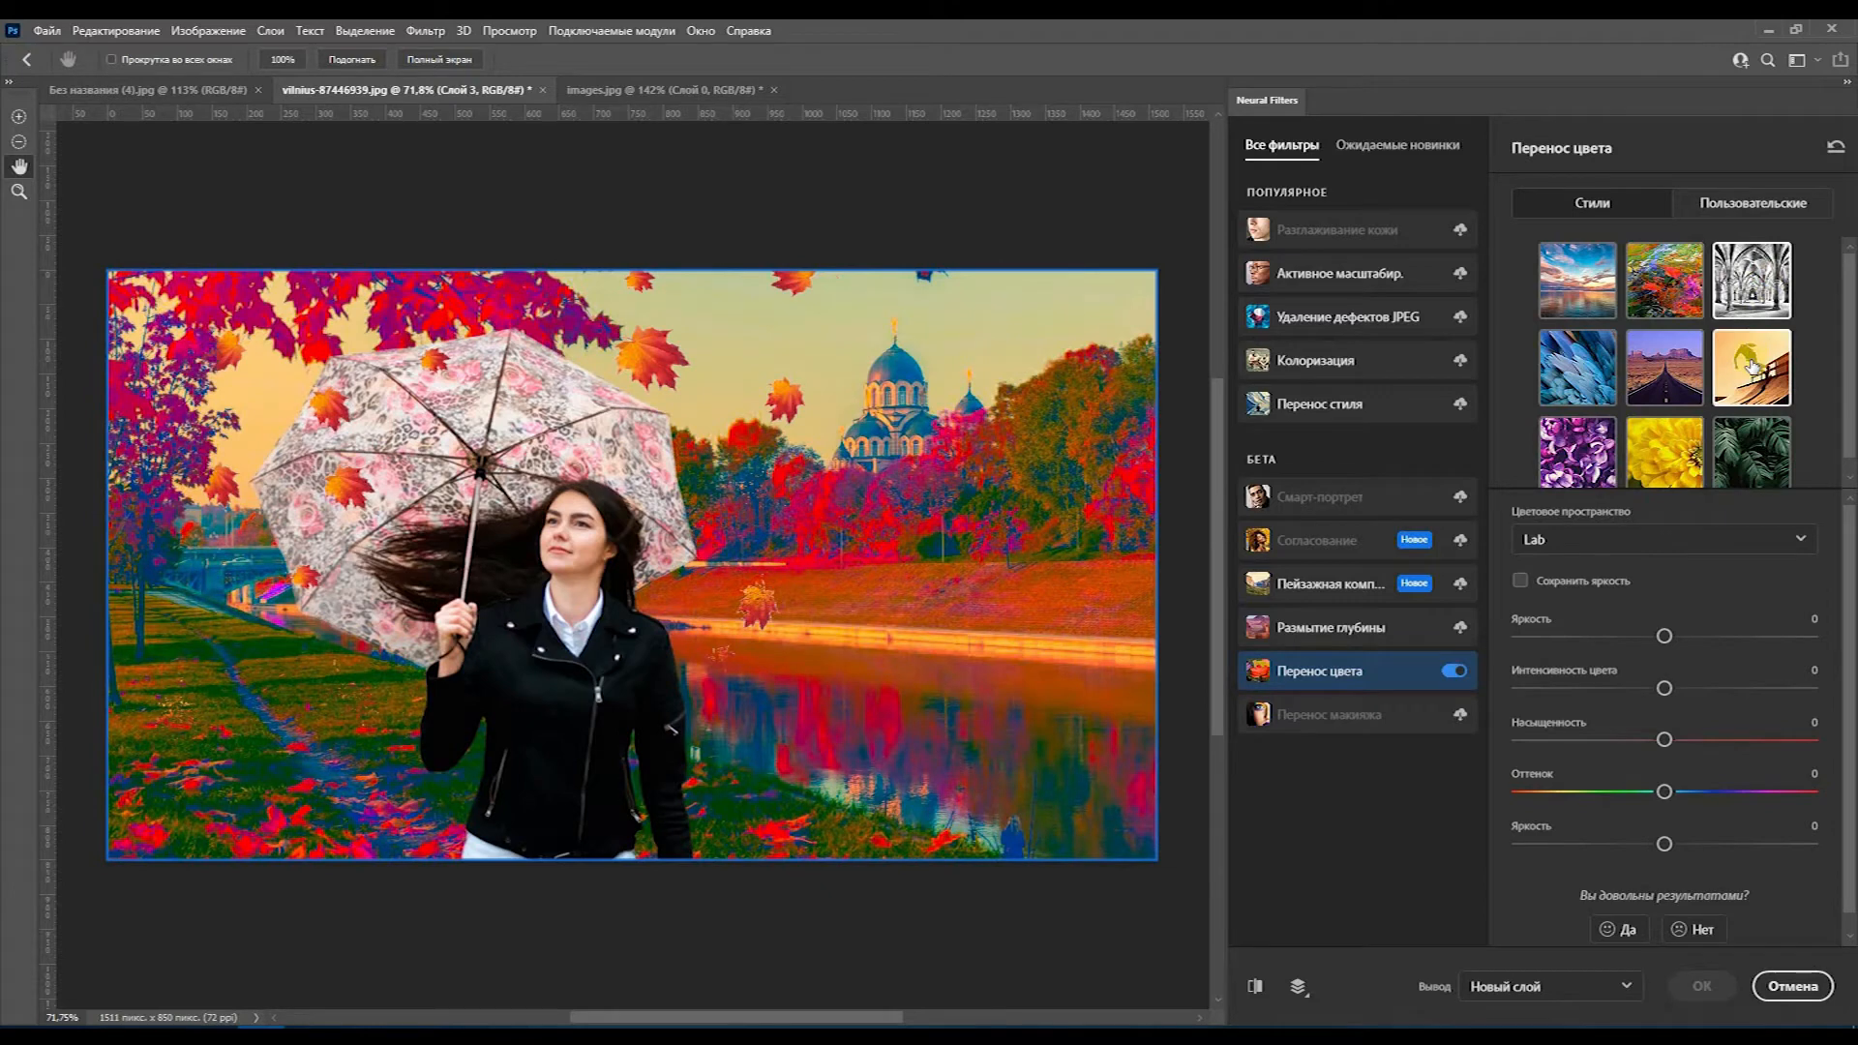
{"action": "left_click", "coordinate": [1753, 365]}
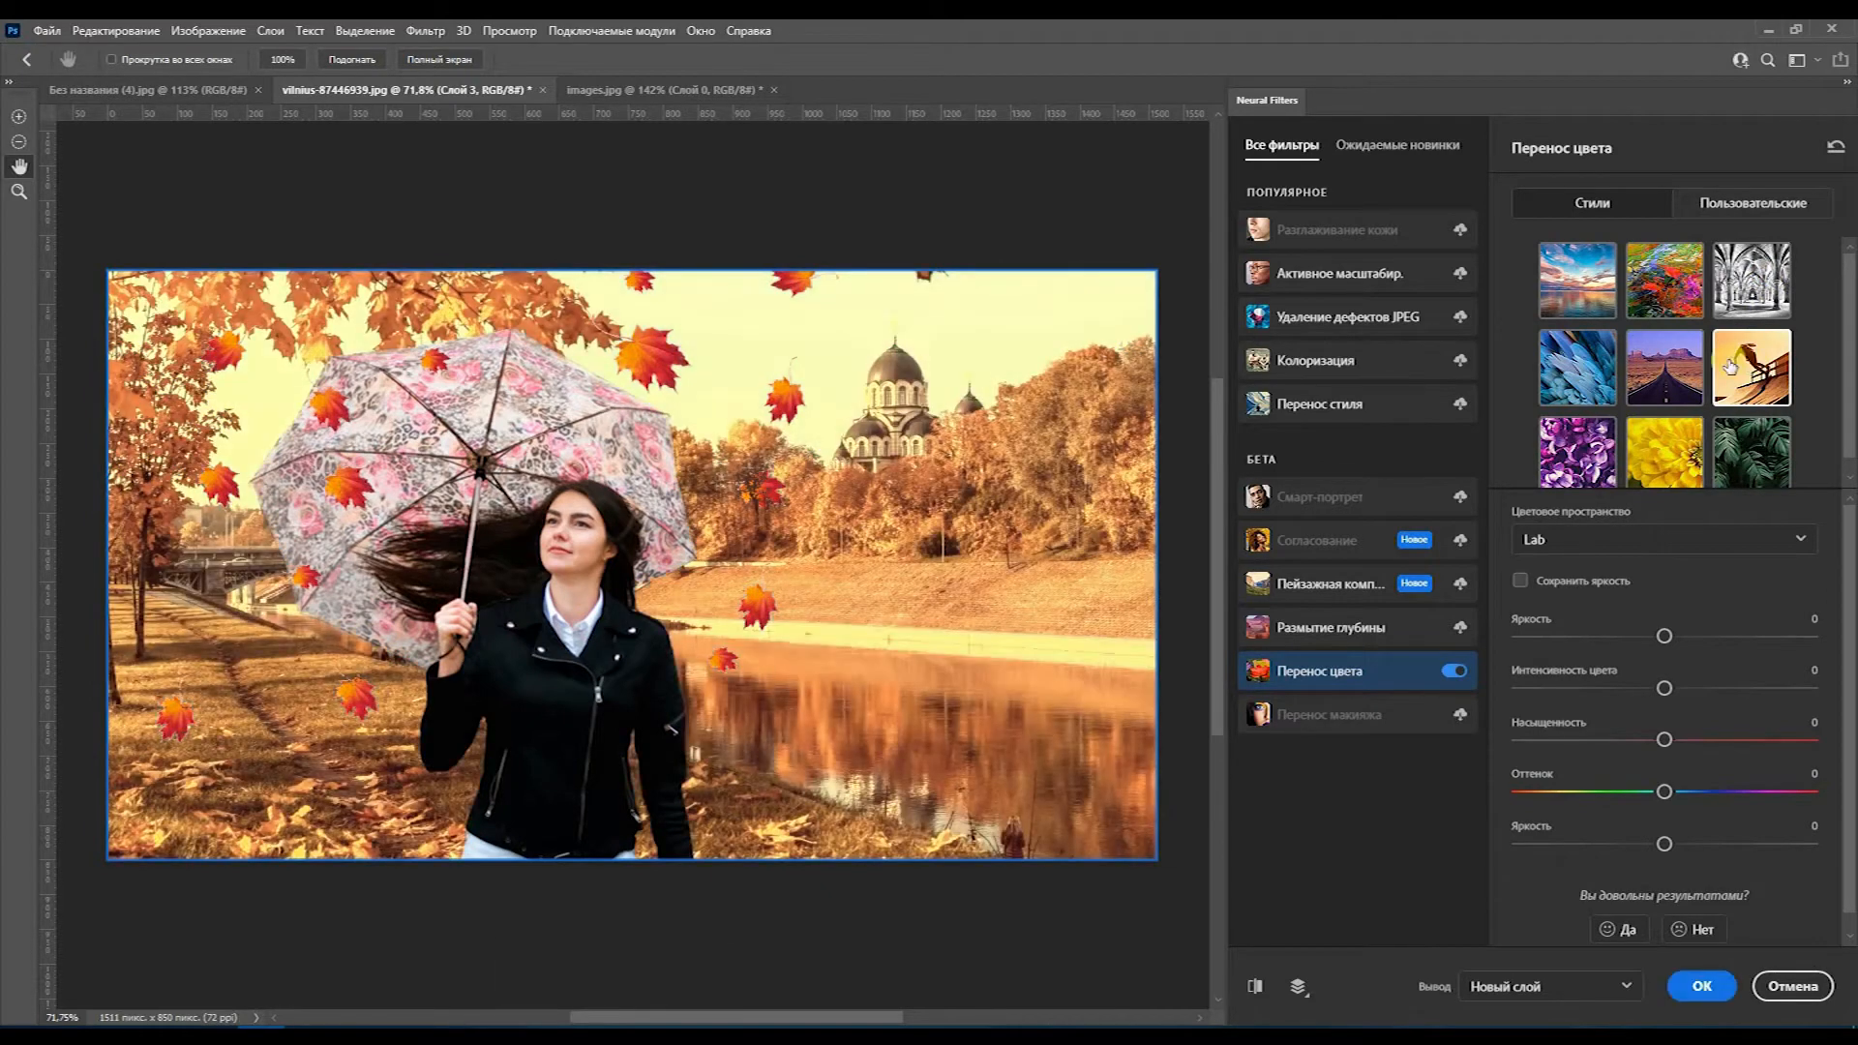
{"action": "left_click", "coordinate": [1677, 371]}
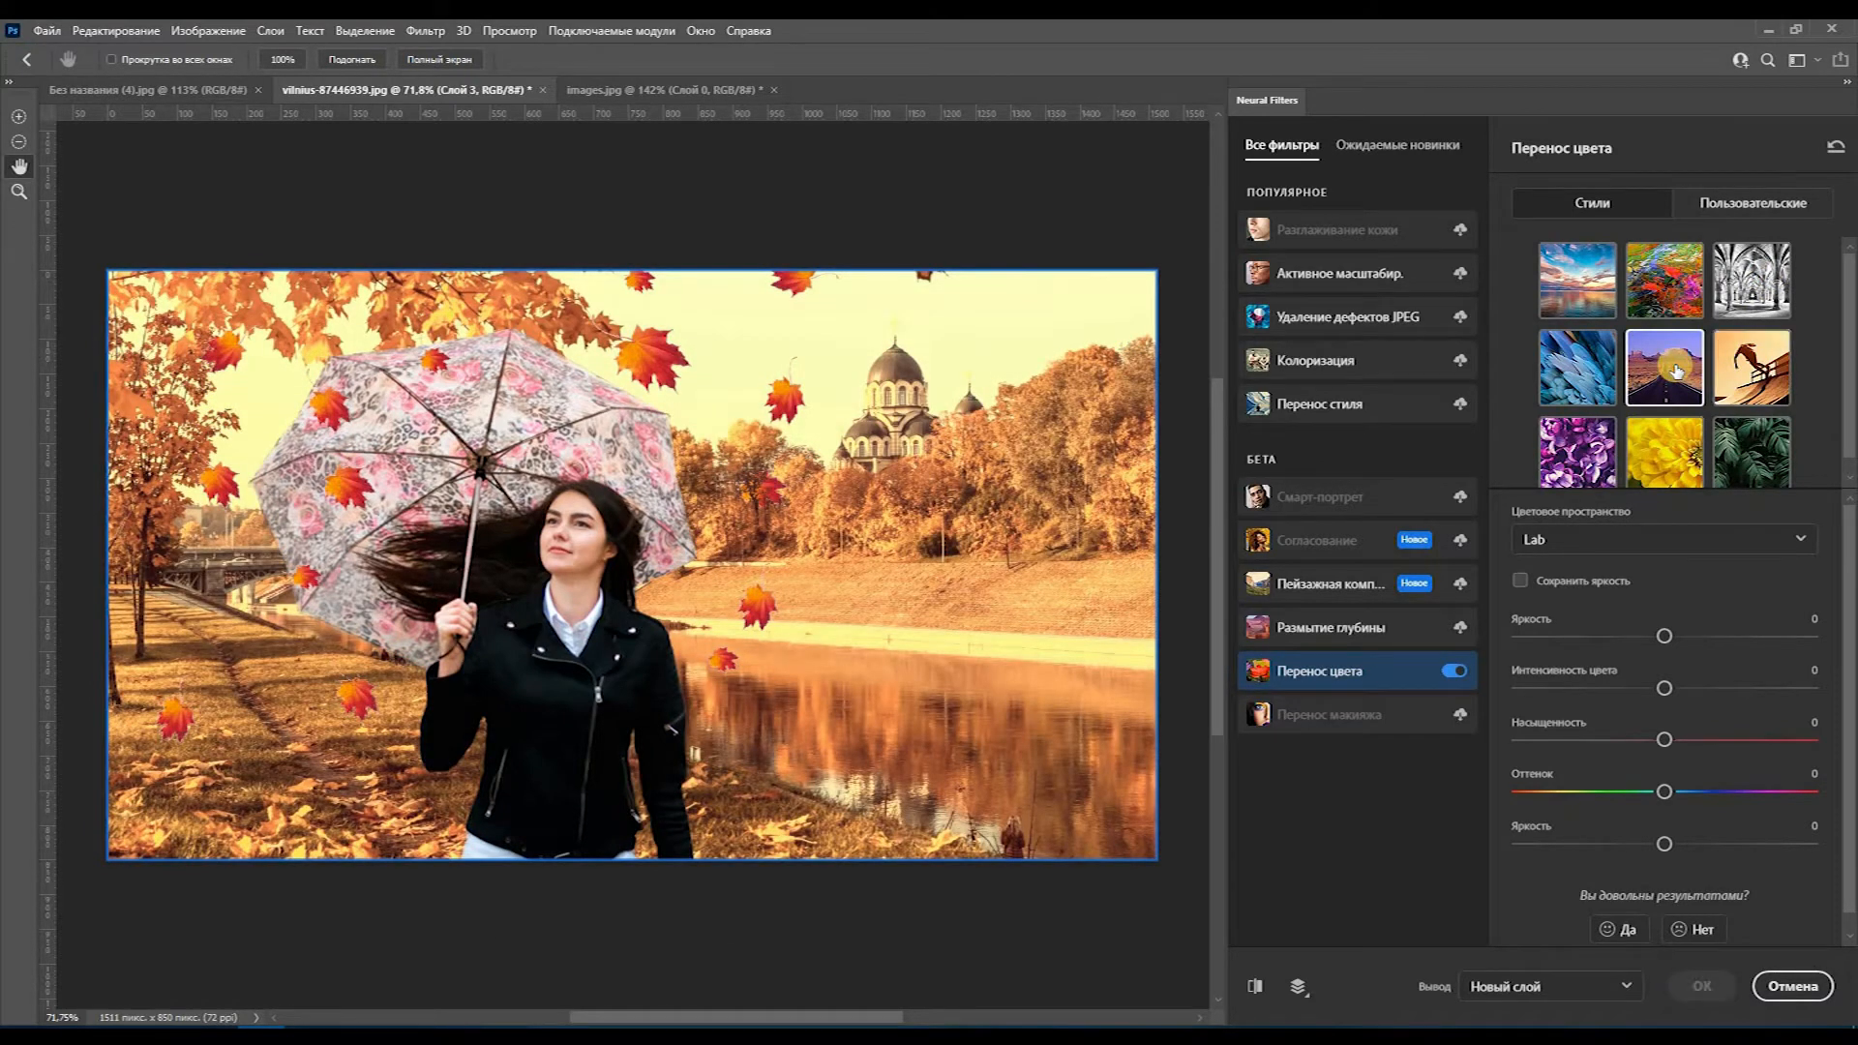
{"action": "left_click", "coordinate": [1579, 375]}
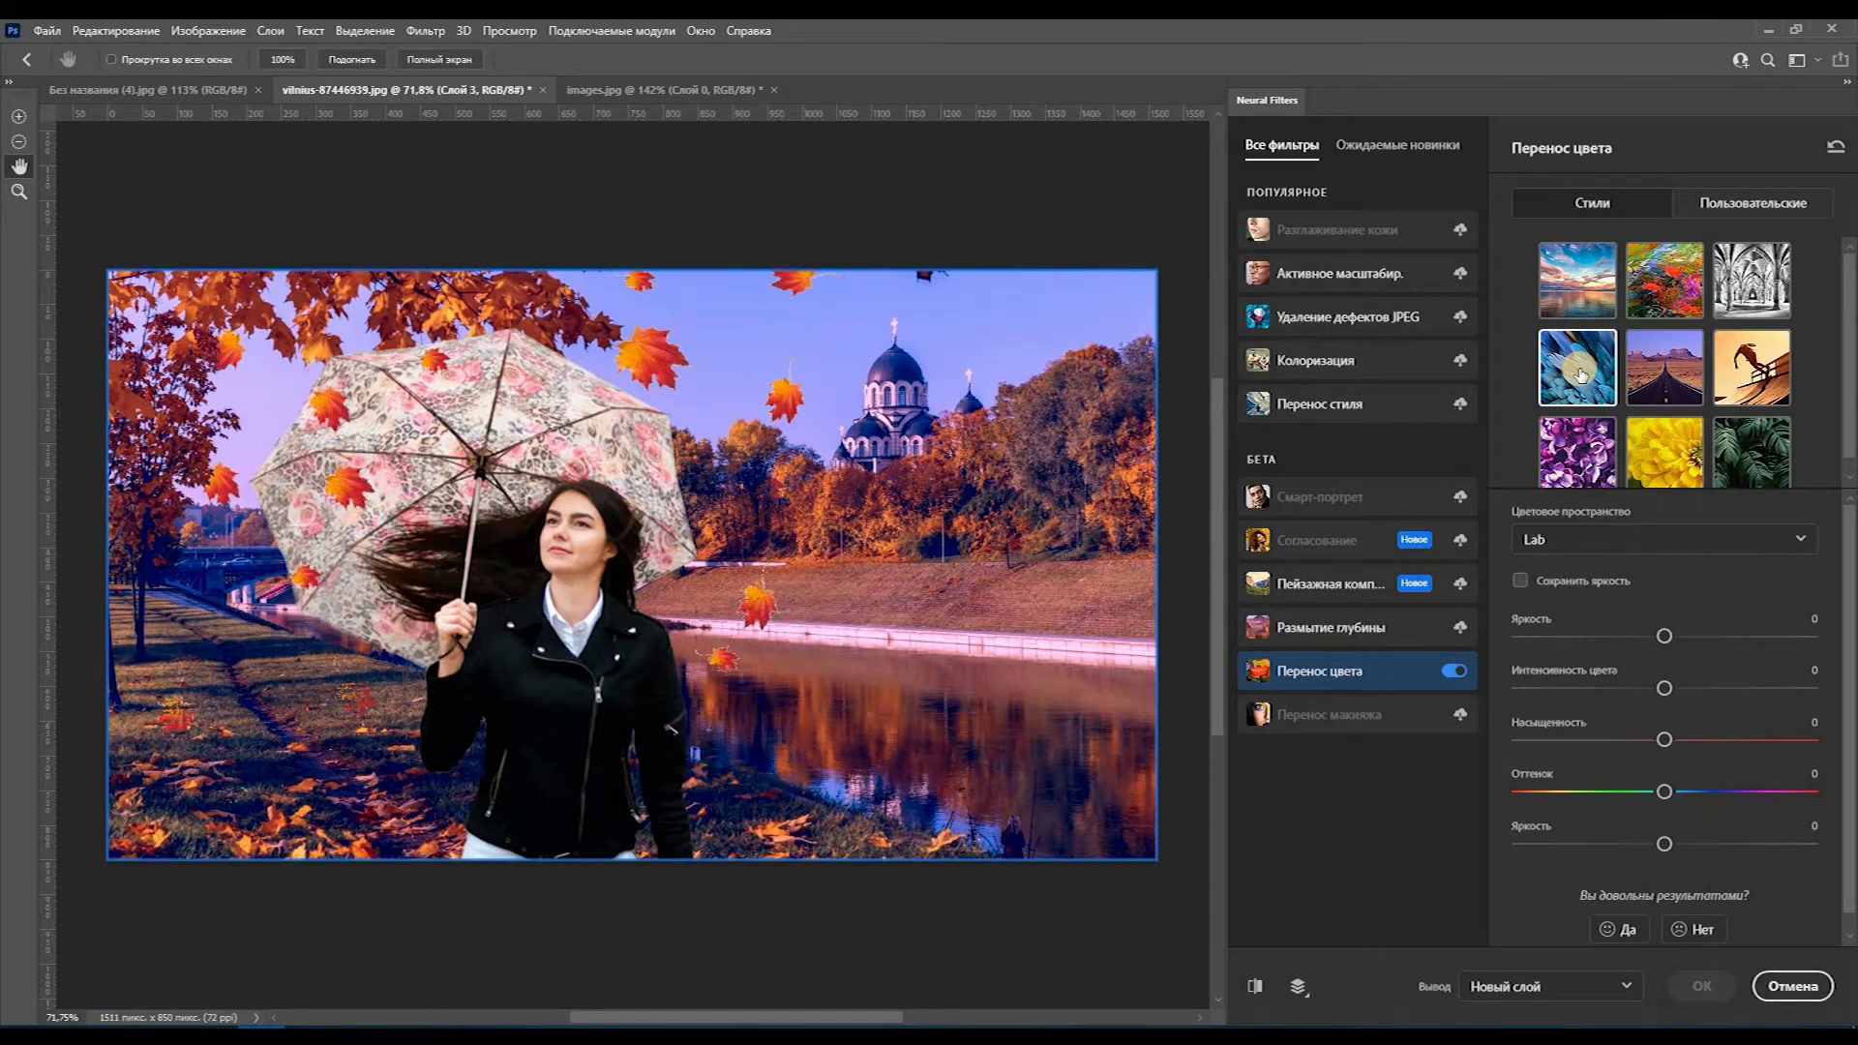
{"action": "left_click", "coordinate": [1662, 448]}
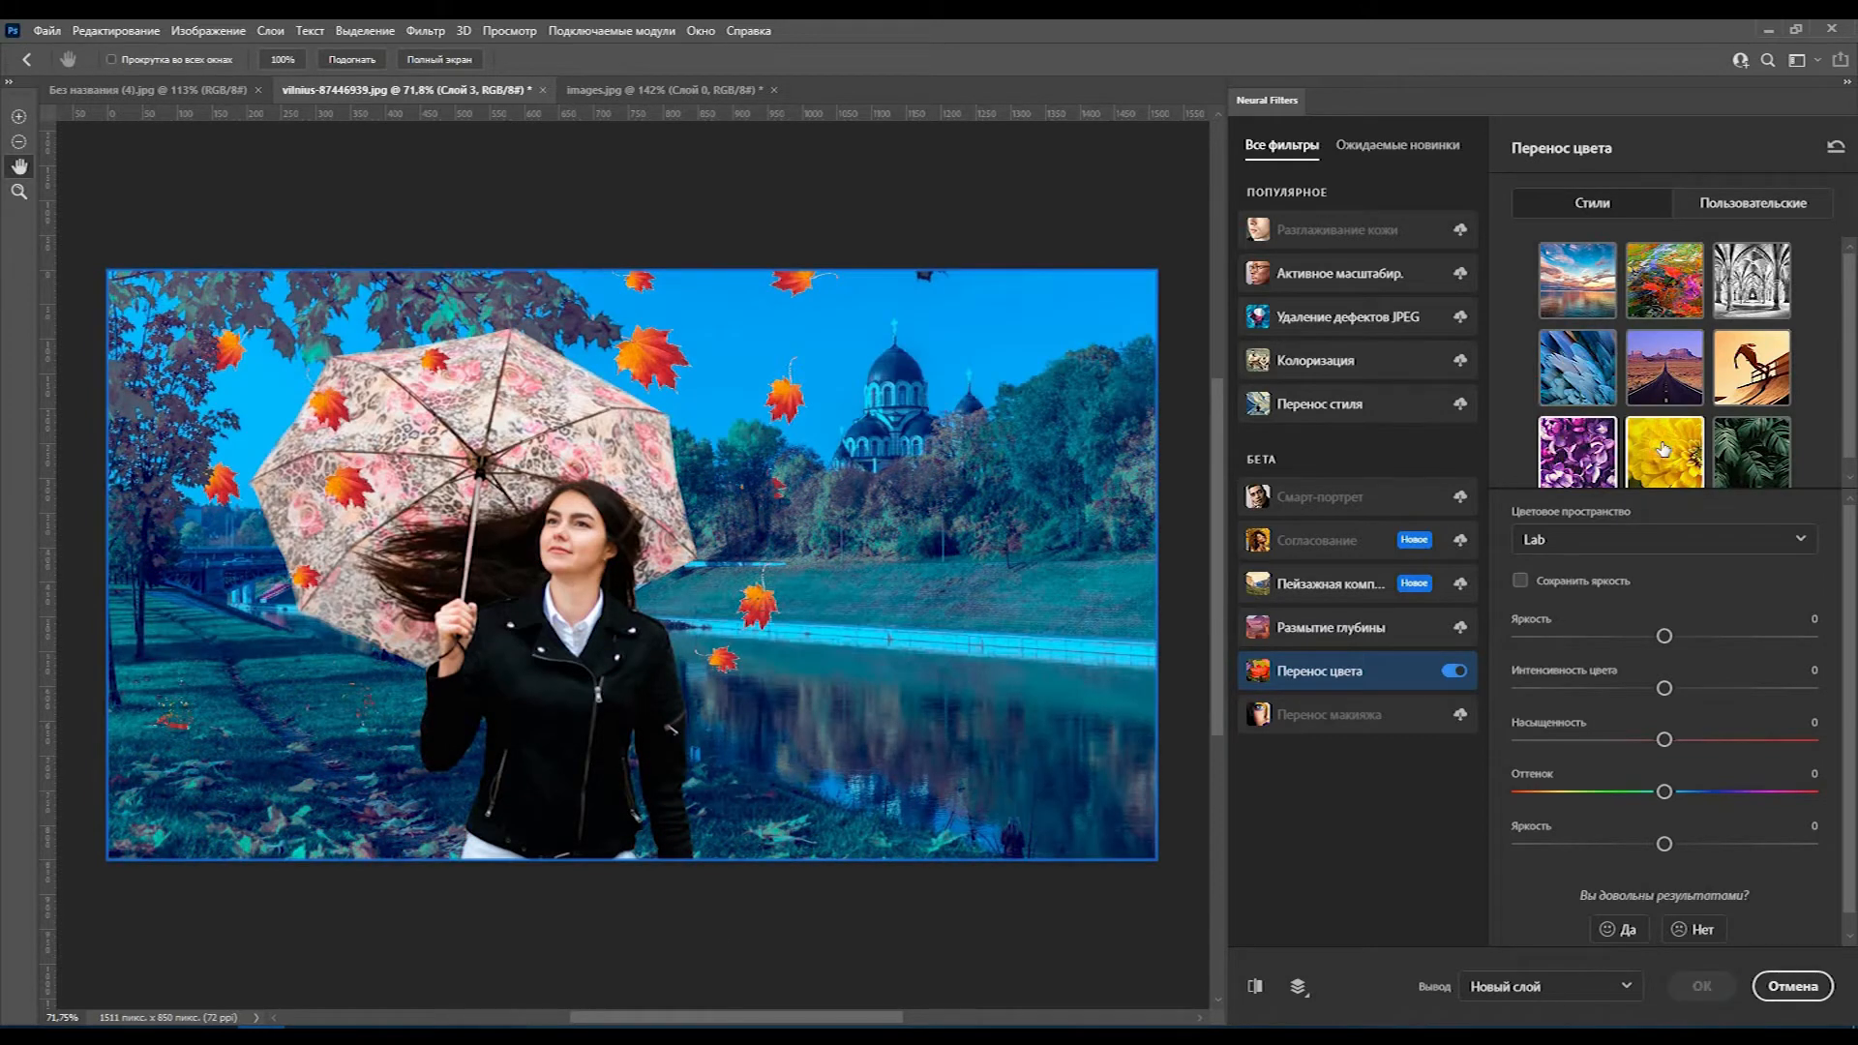
{"action": "left_click", "coordinate": [1767, 447]}
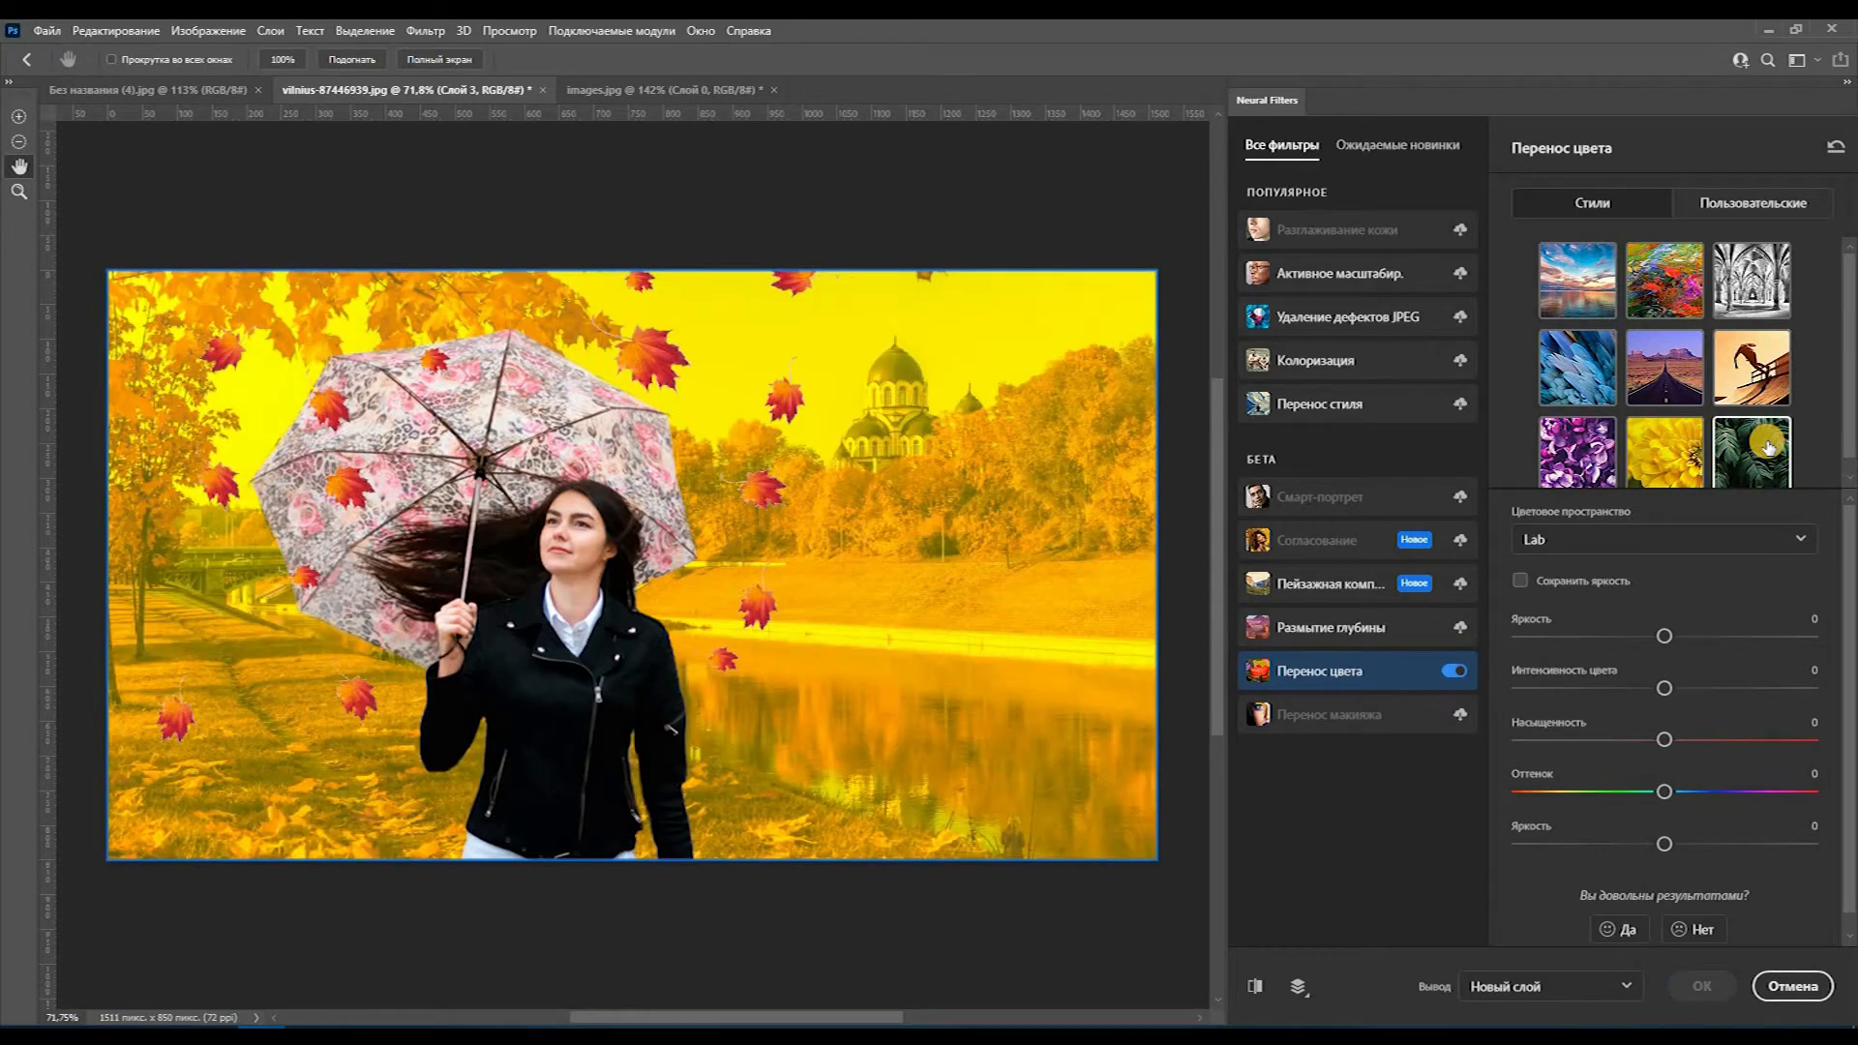
Step: Recolour the background with the purple desert-road style, setting luminance +50, colour intensity +24 and the bottom brightness value +44
{"action": "left_click", "coordinate": [1660, 365]}
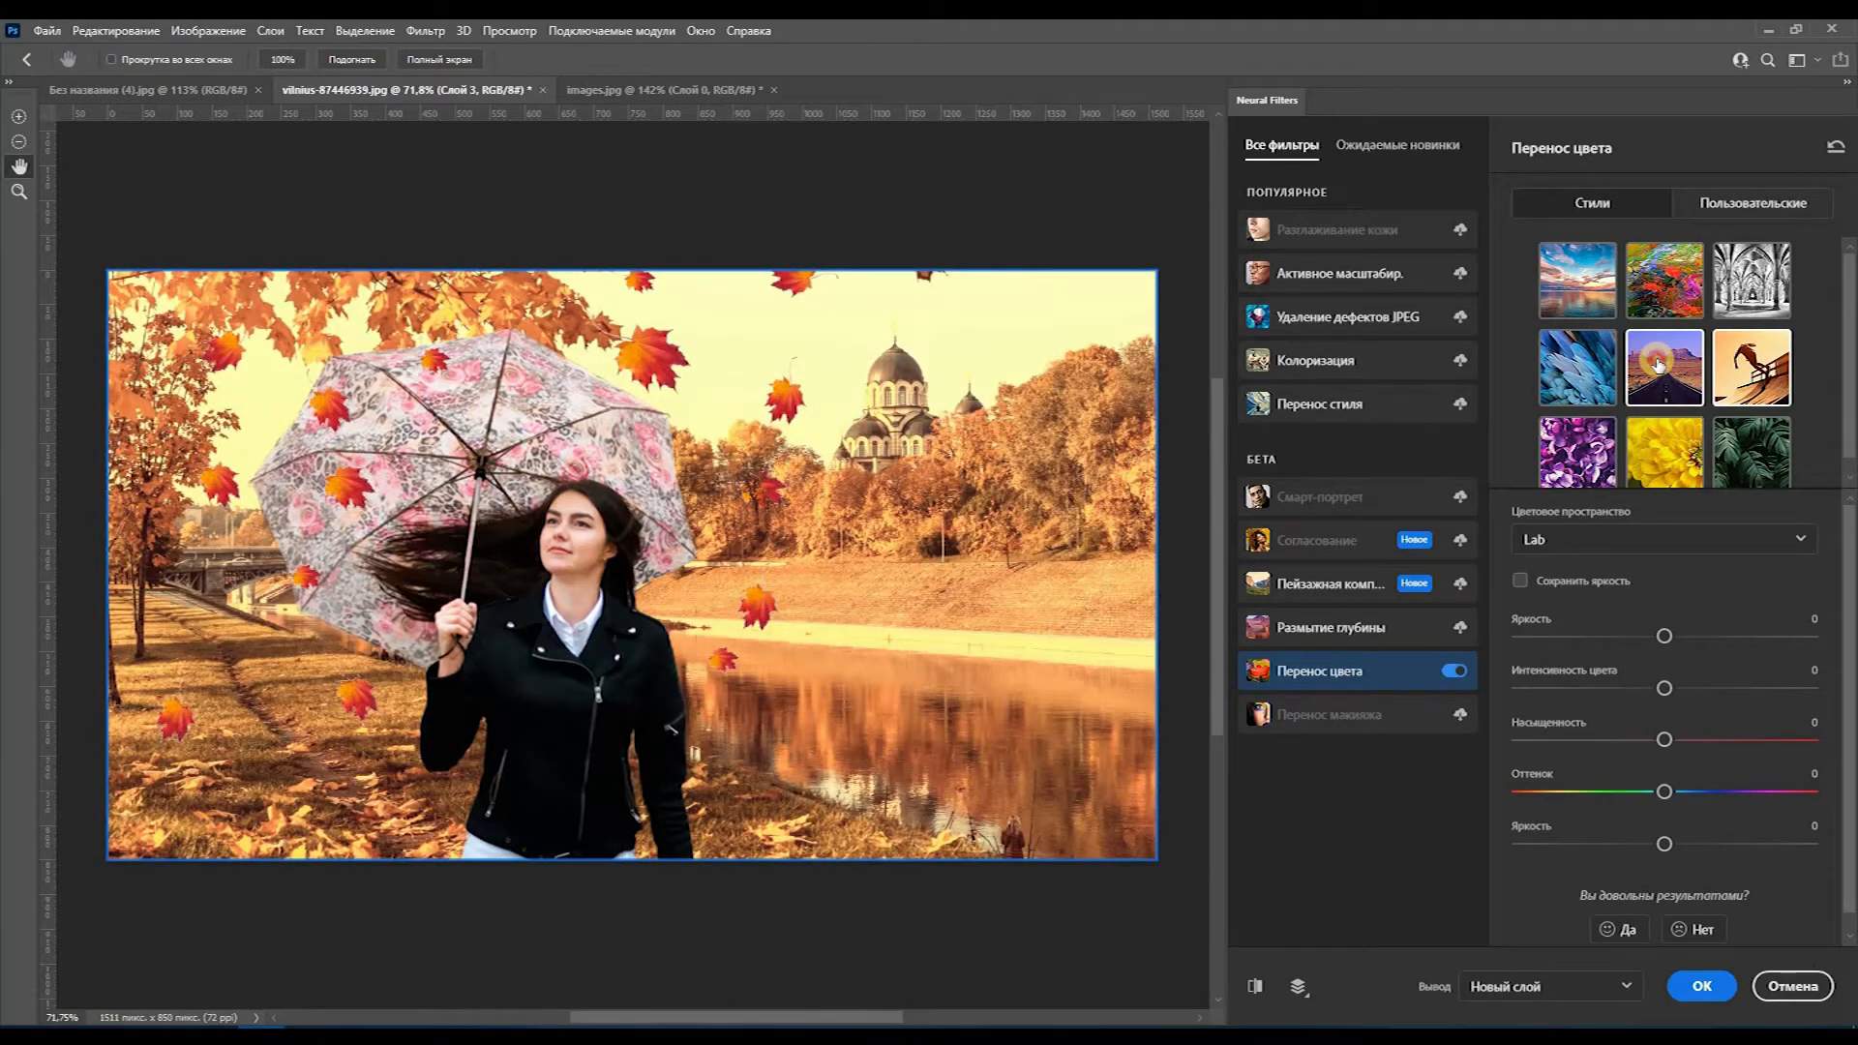
{"action": "left_click", "coordinate": [1657, 365]}
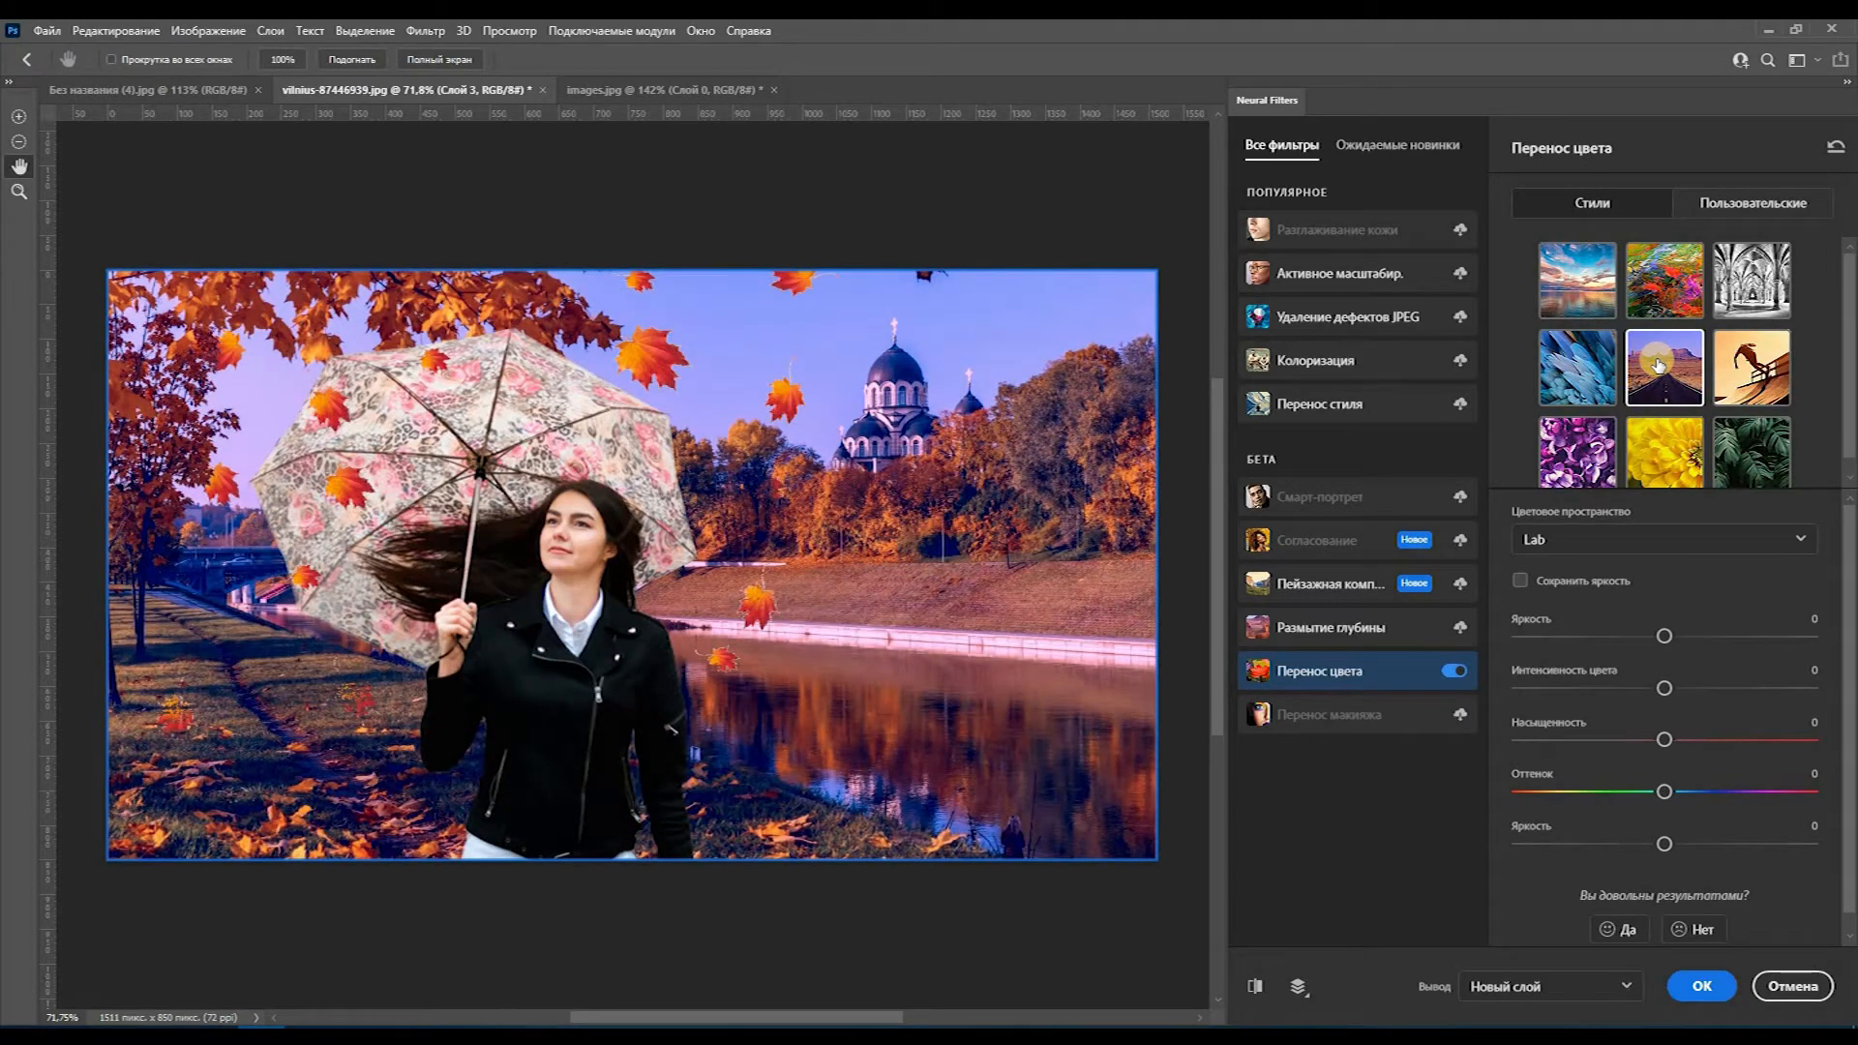
{"action": "left_click_drag", "start_coordinate": [1664, 689], "coordinate": [1833, 630]}
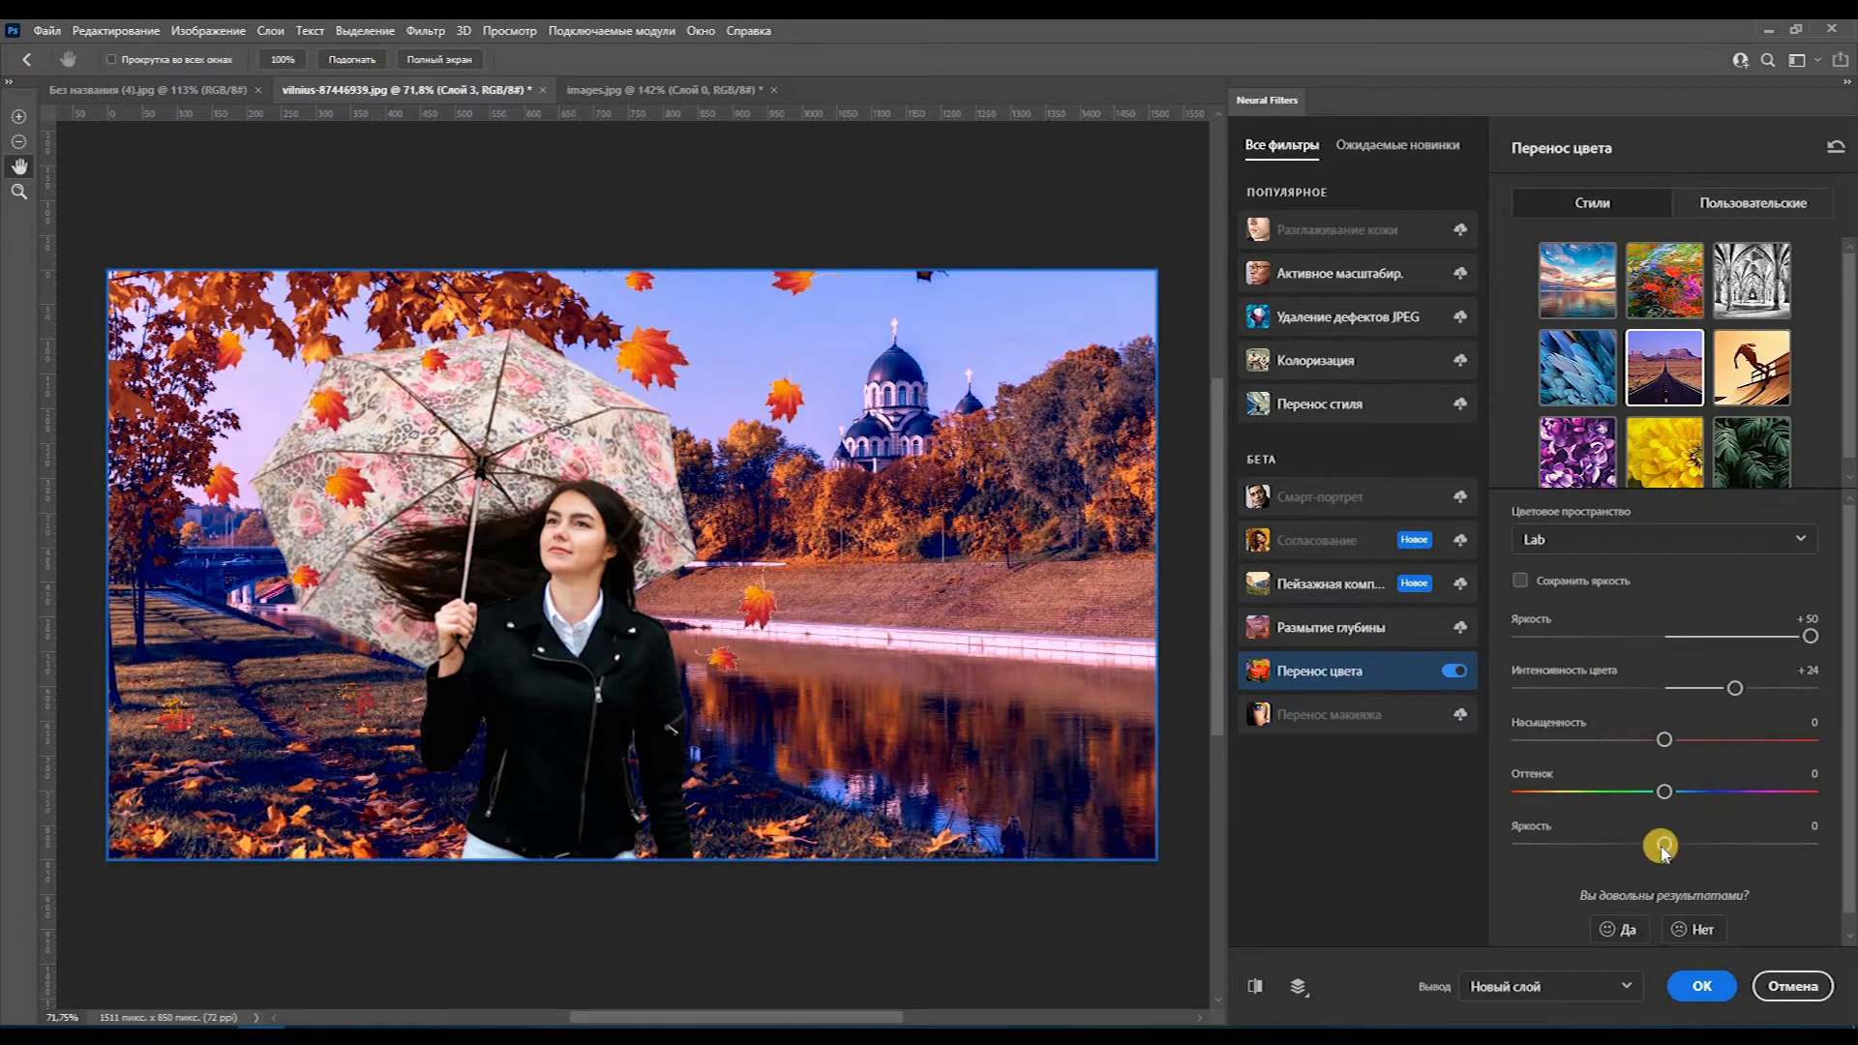
{"action": "mouse_move", "coordinate": [1682, 848]}
{"action": "left_mouse_down"}
{"action": "mouse_move", "coordinate": [1715, 842]}
{"action": "mouse_move", "coordinate": [1682, 844]}
{"action": "left_mouse_up"}
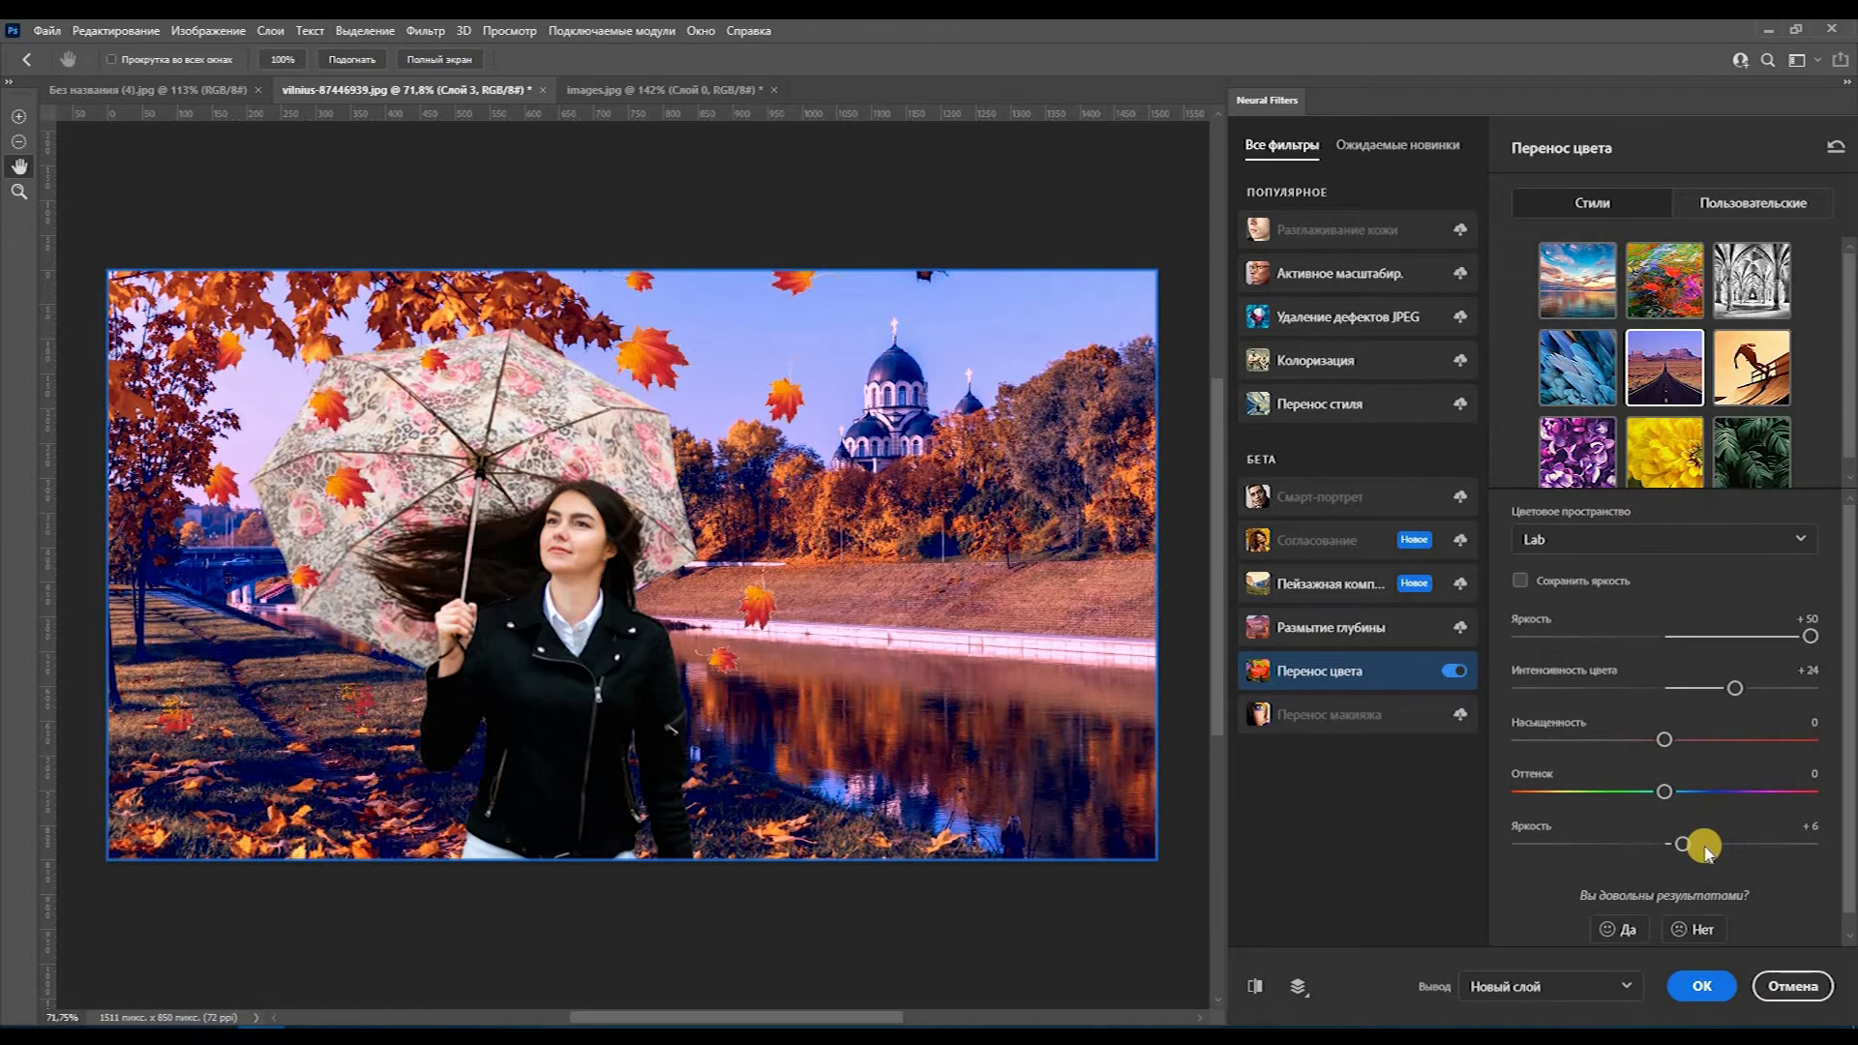
{"action": "left_click_drag", "start_coordinate": [1700, 848], "coordinate": [1780, 859]}
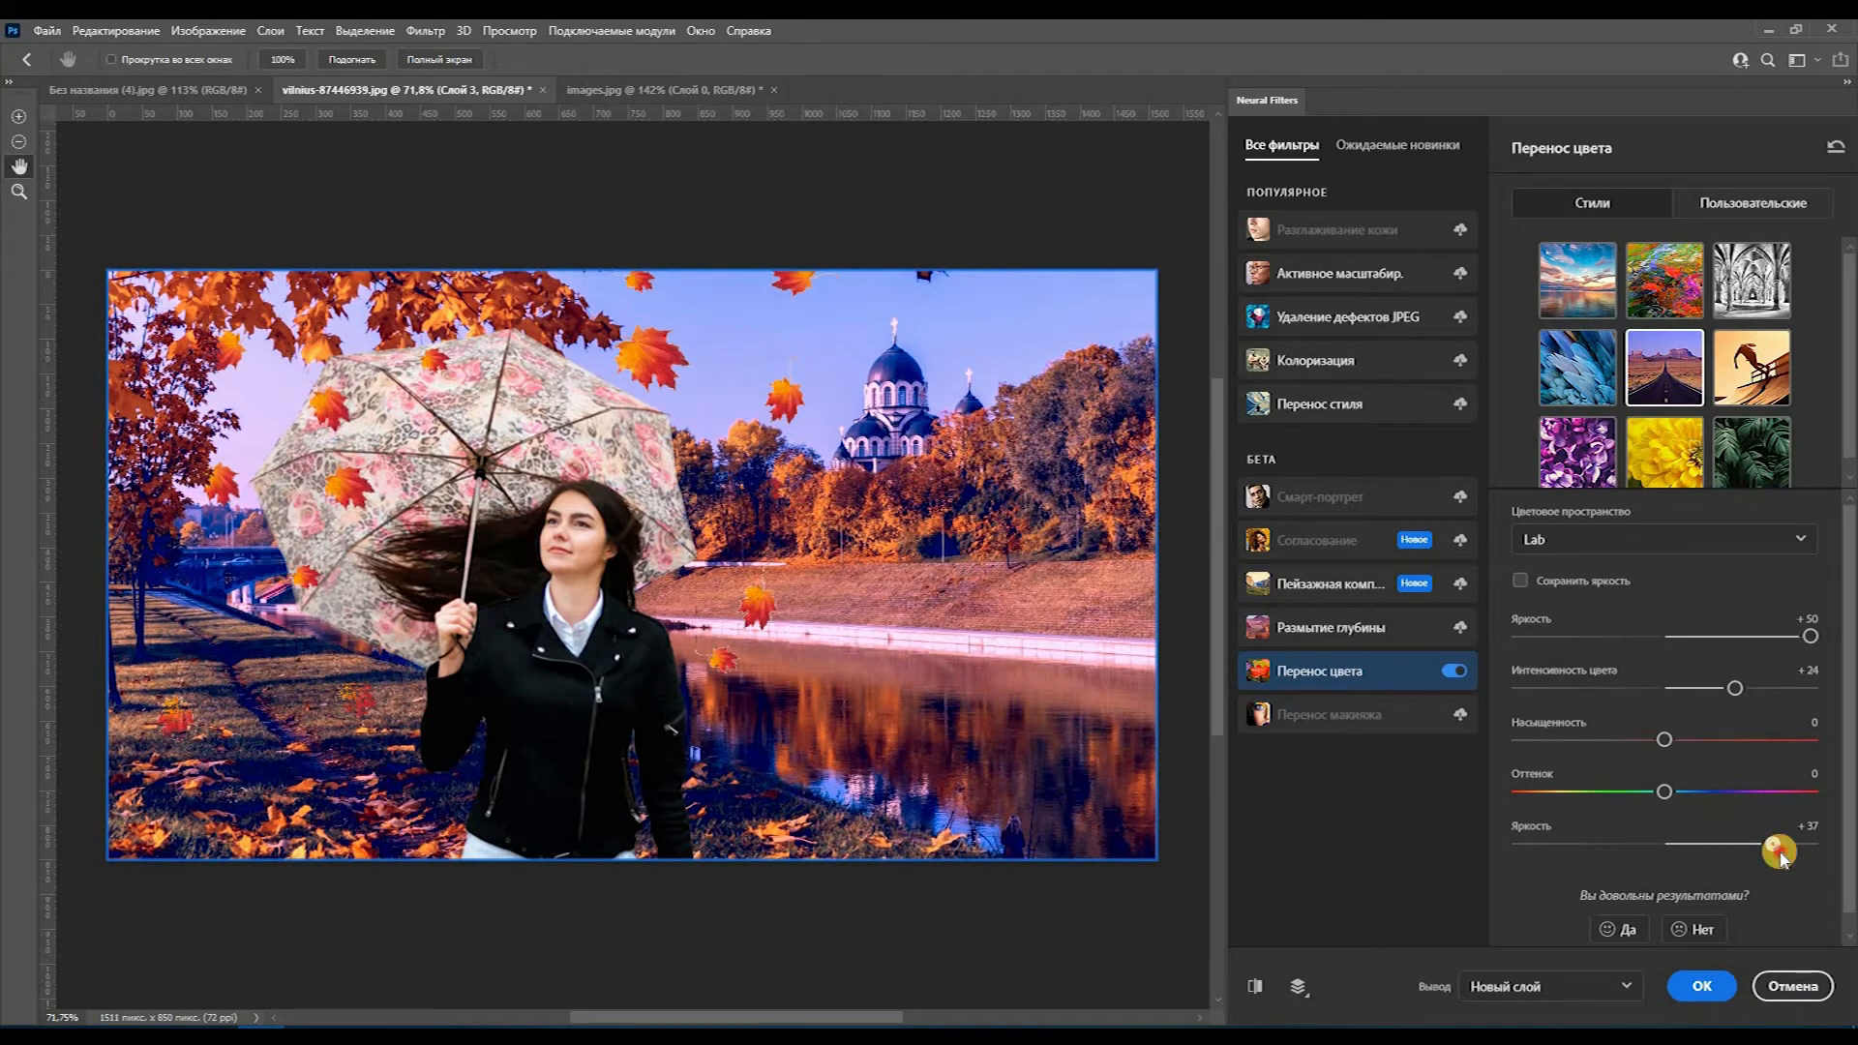
{"action": "left_click_drag", "start_coordinate": [1790, 854], "coordinate": [1802, 857]}
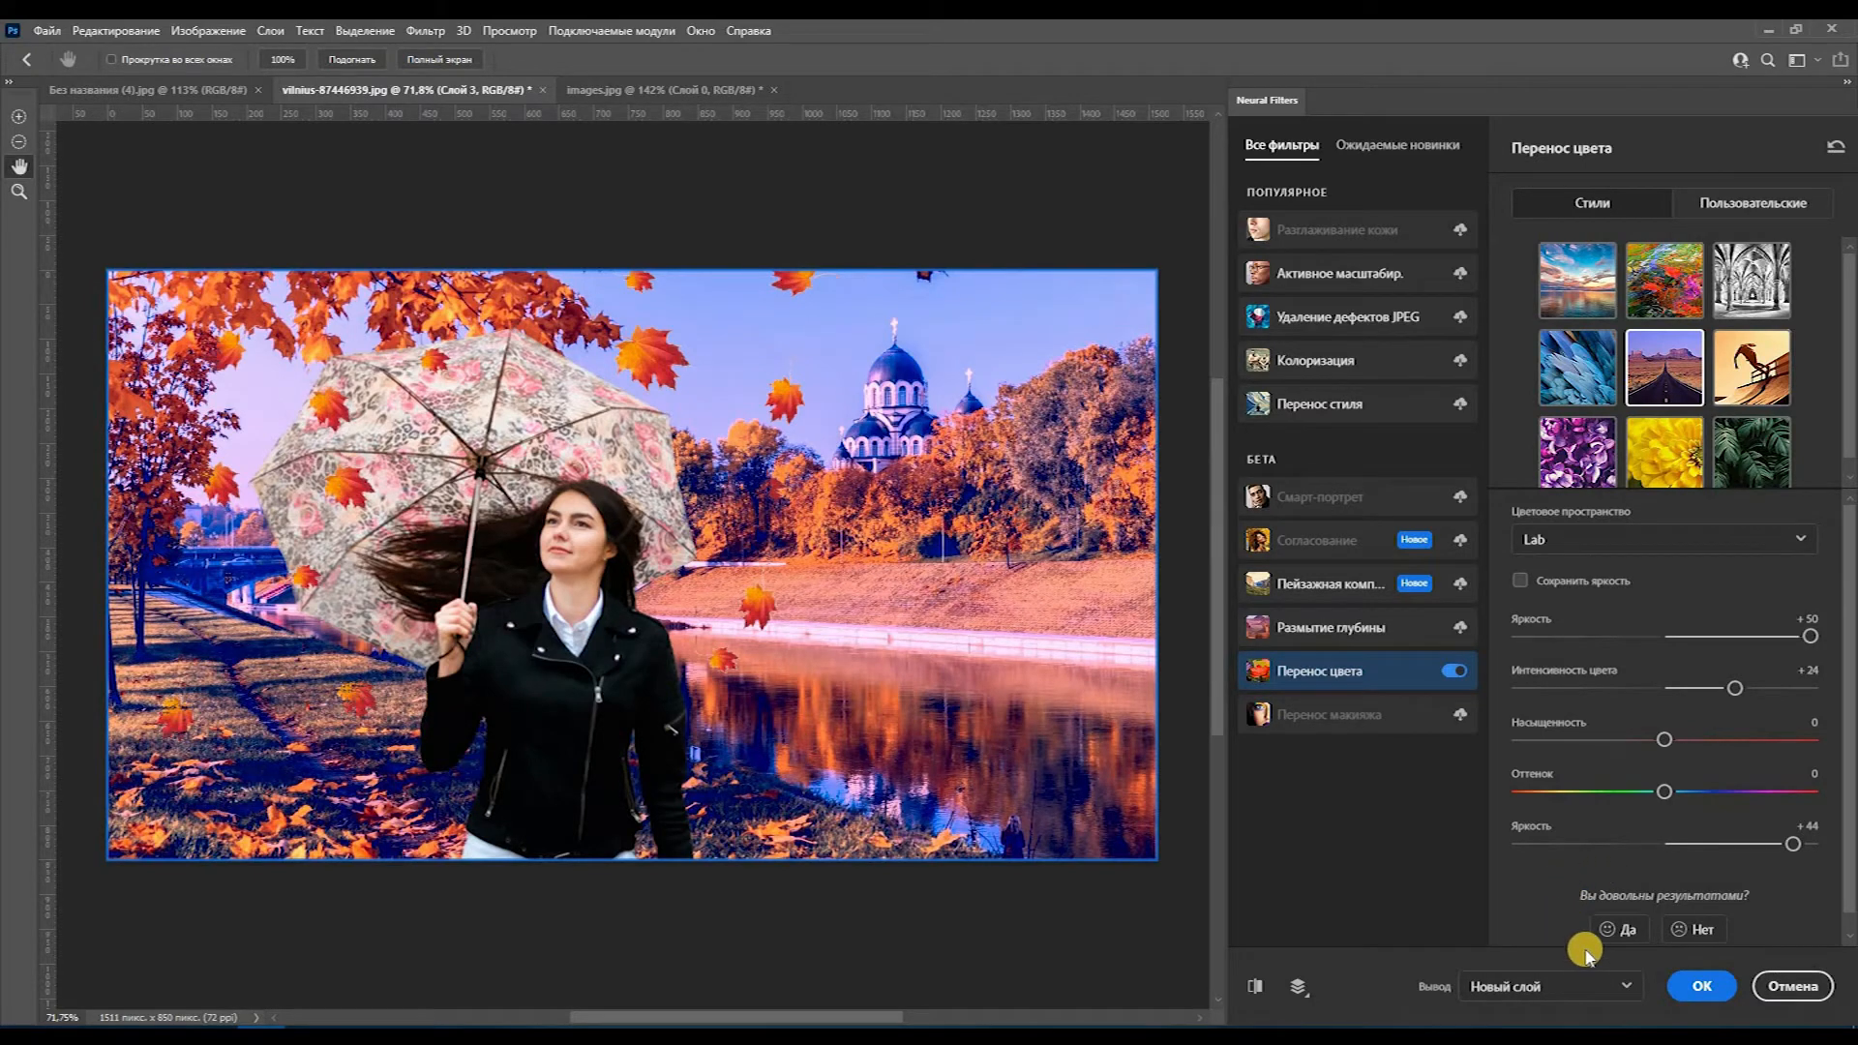
{"action": "left_click", "coordinate": [1705, 987]}
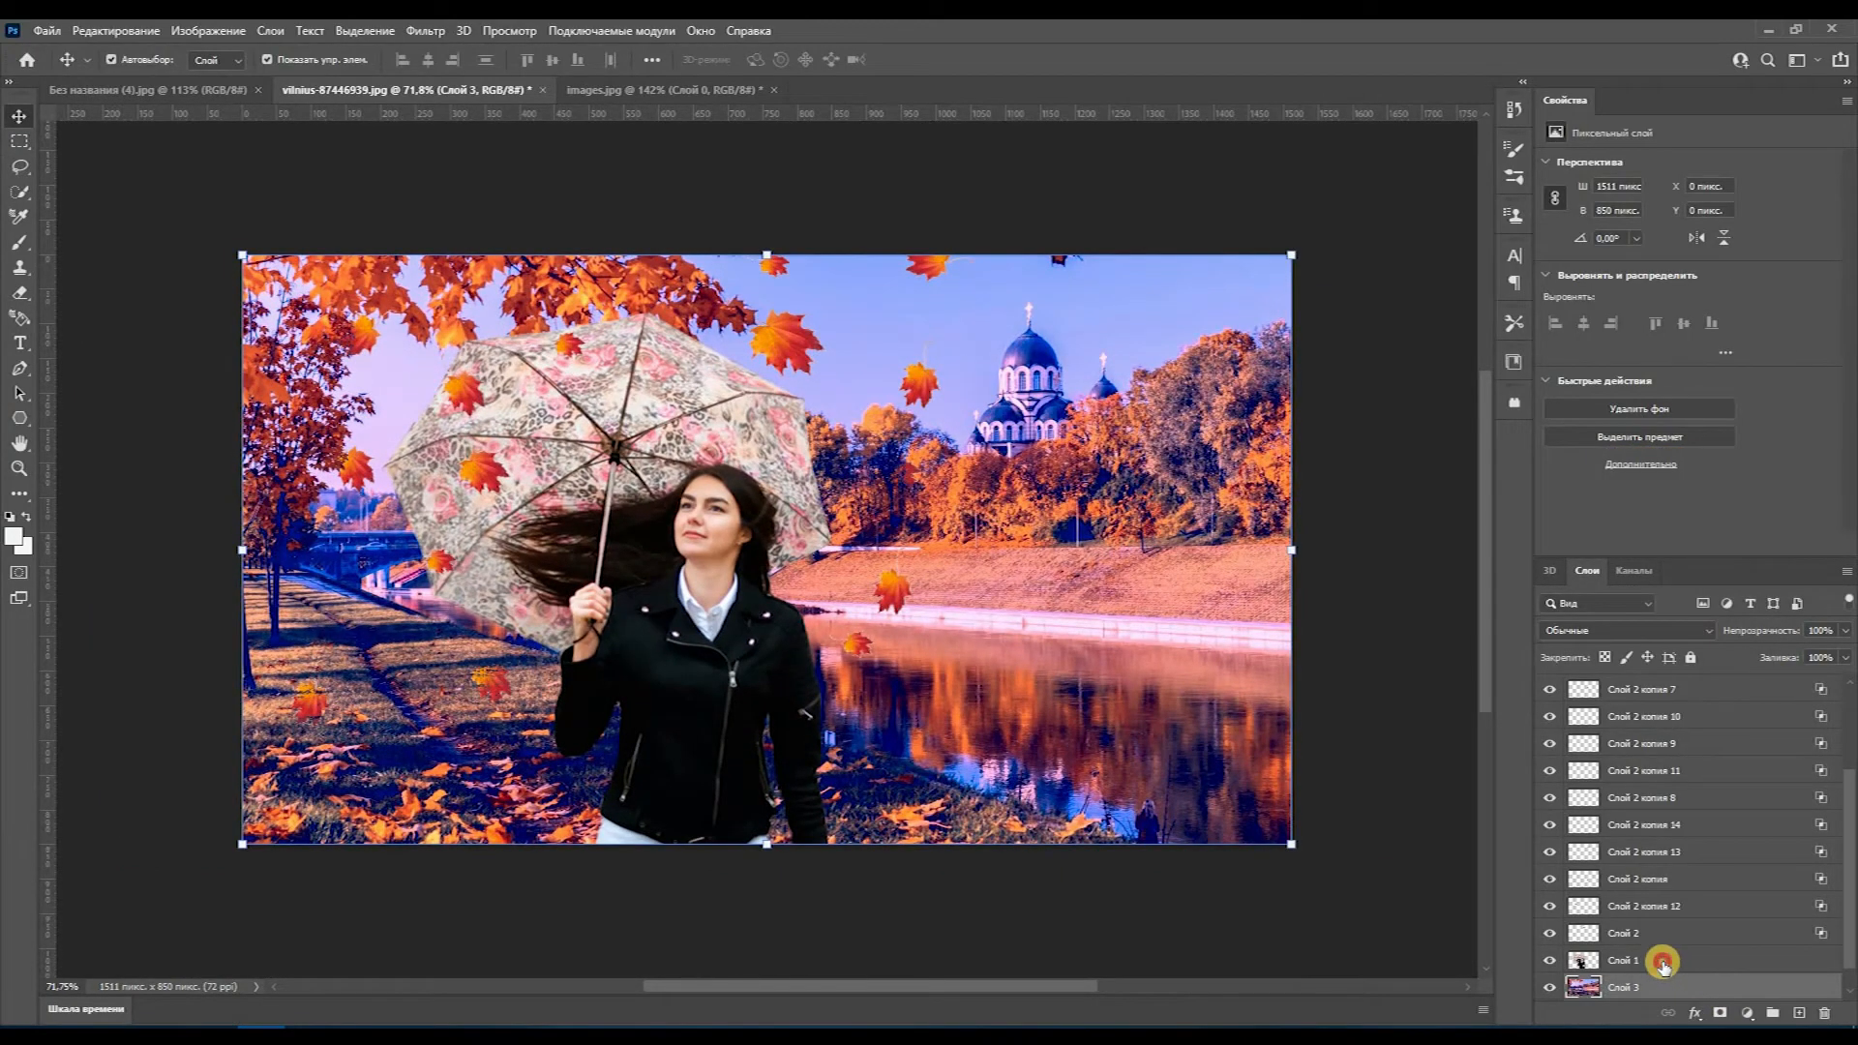
Step: Identify the woman's layer, Слой 1, by toggling its visibility, and enable the Color Transfer neural filter for it
{"action": "left_click", "coordinate": [1567, 961]}
{"action": "left_click", "coordinate": [1550, 960]}
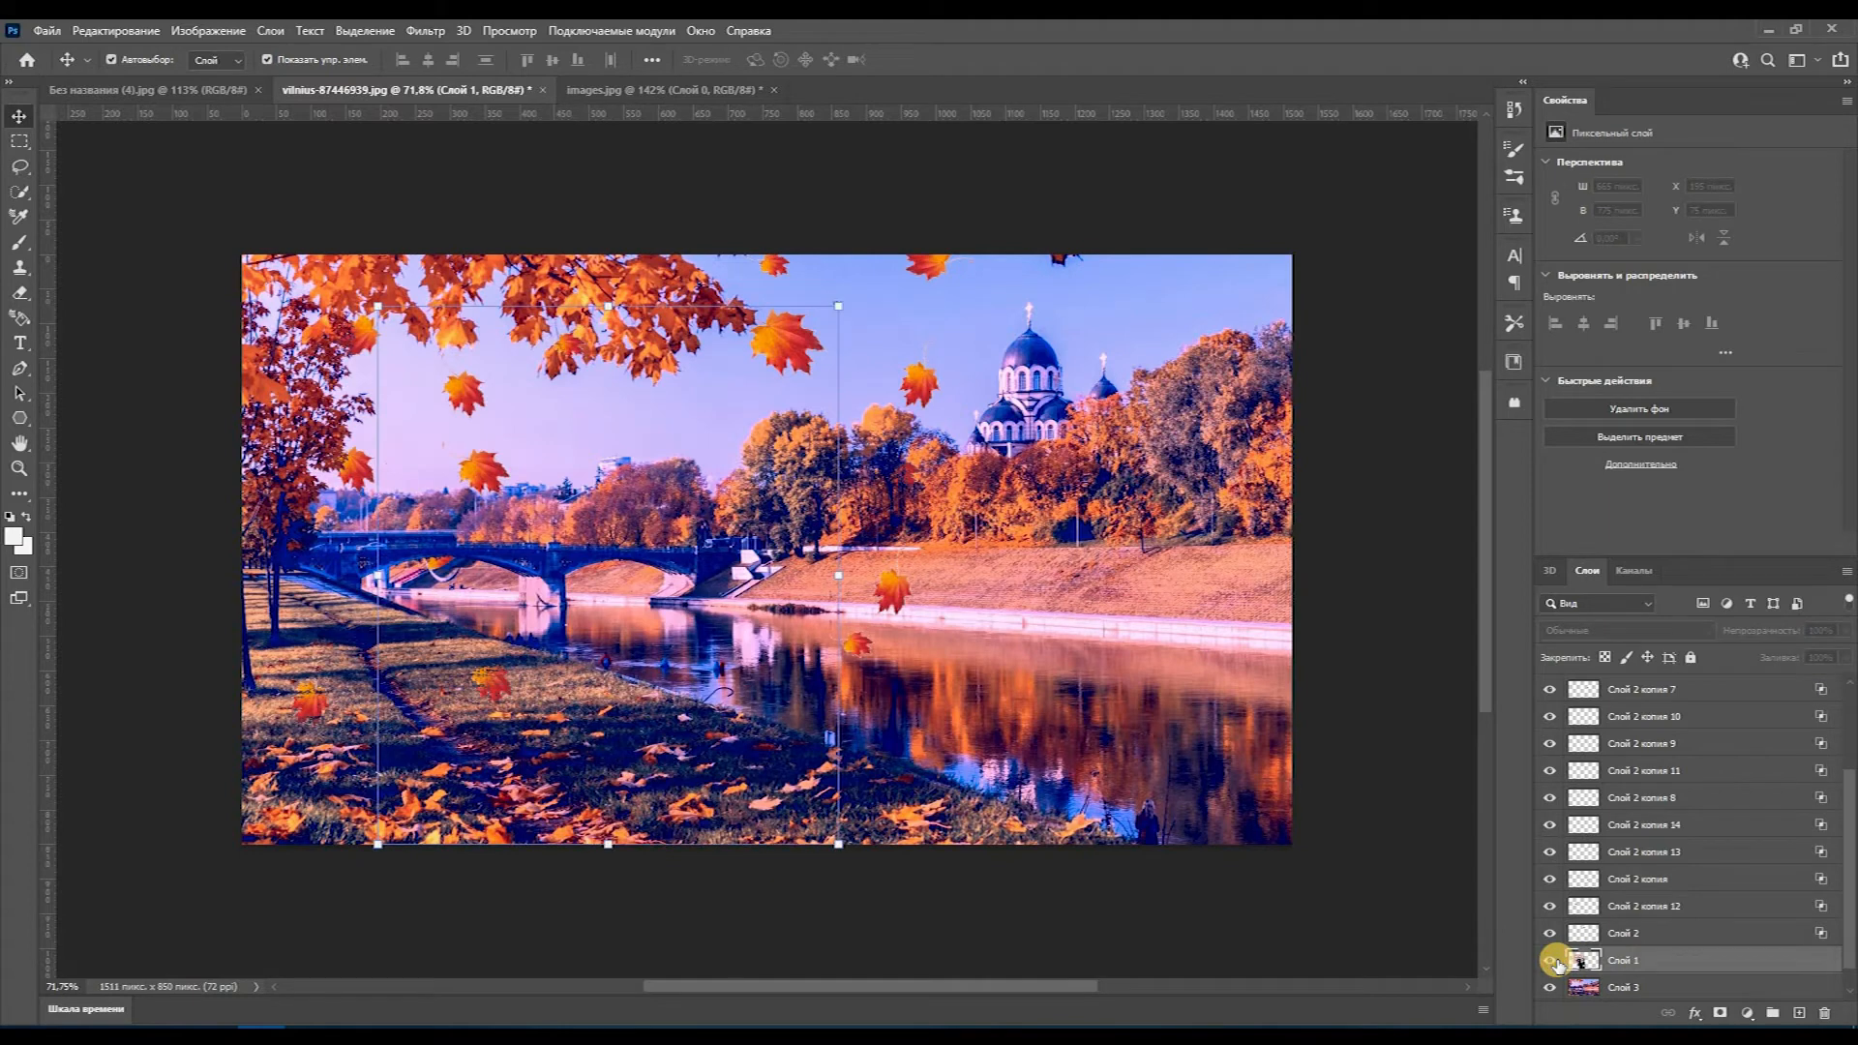
{"action": "left_click", "coordinate": [1551, 960]}
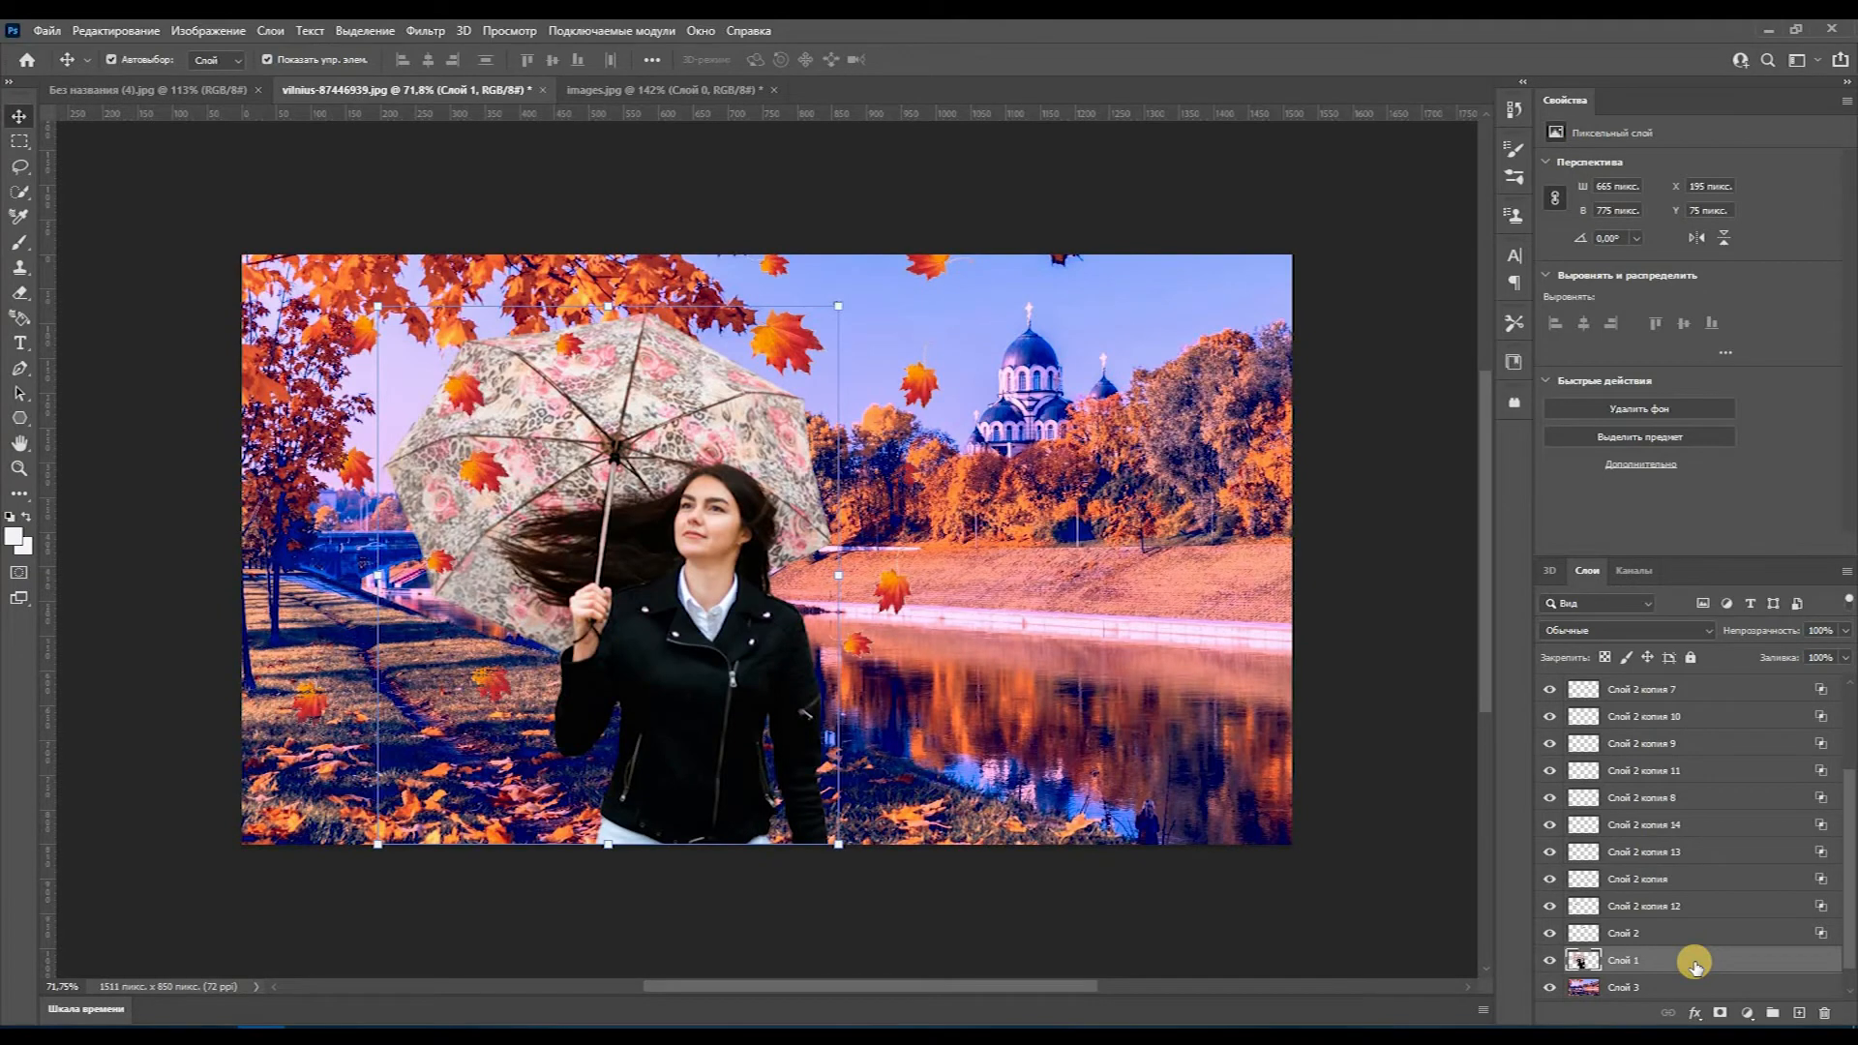
{"action": "left_click", "coordinate": [425, 31]}
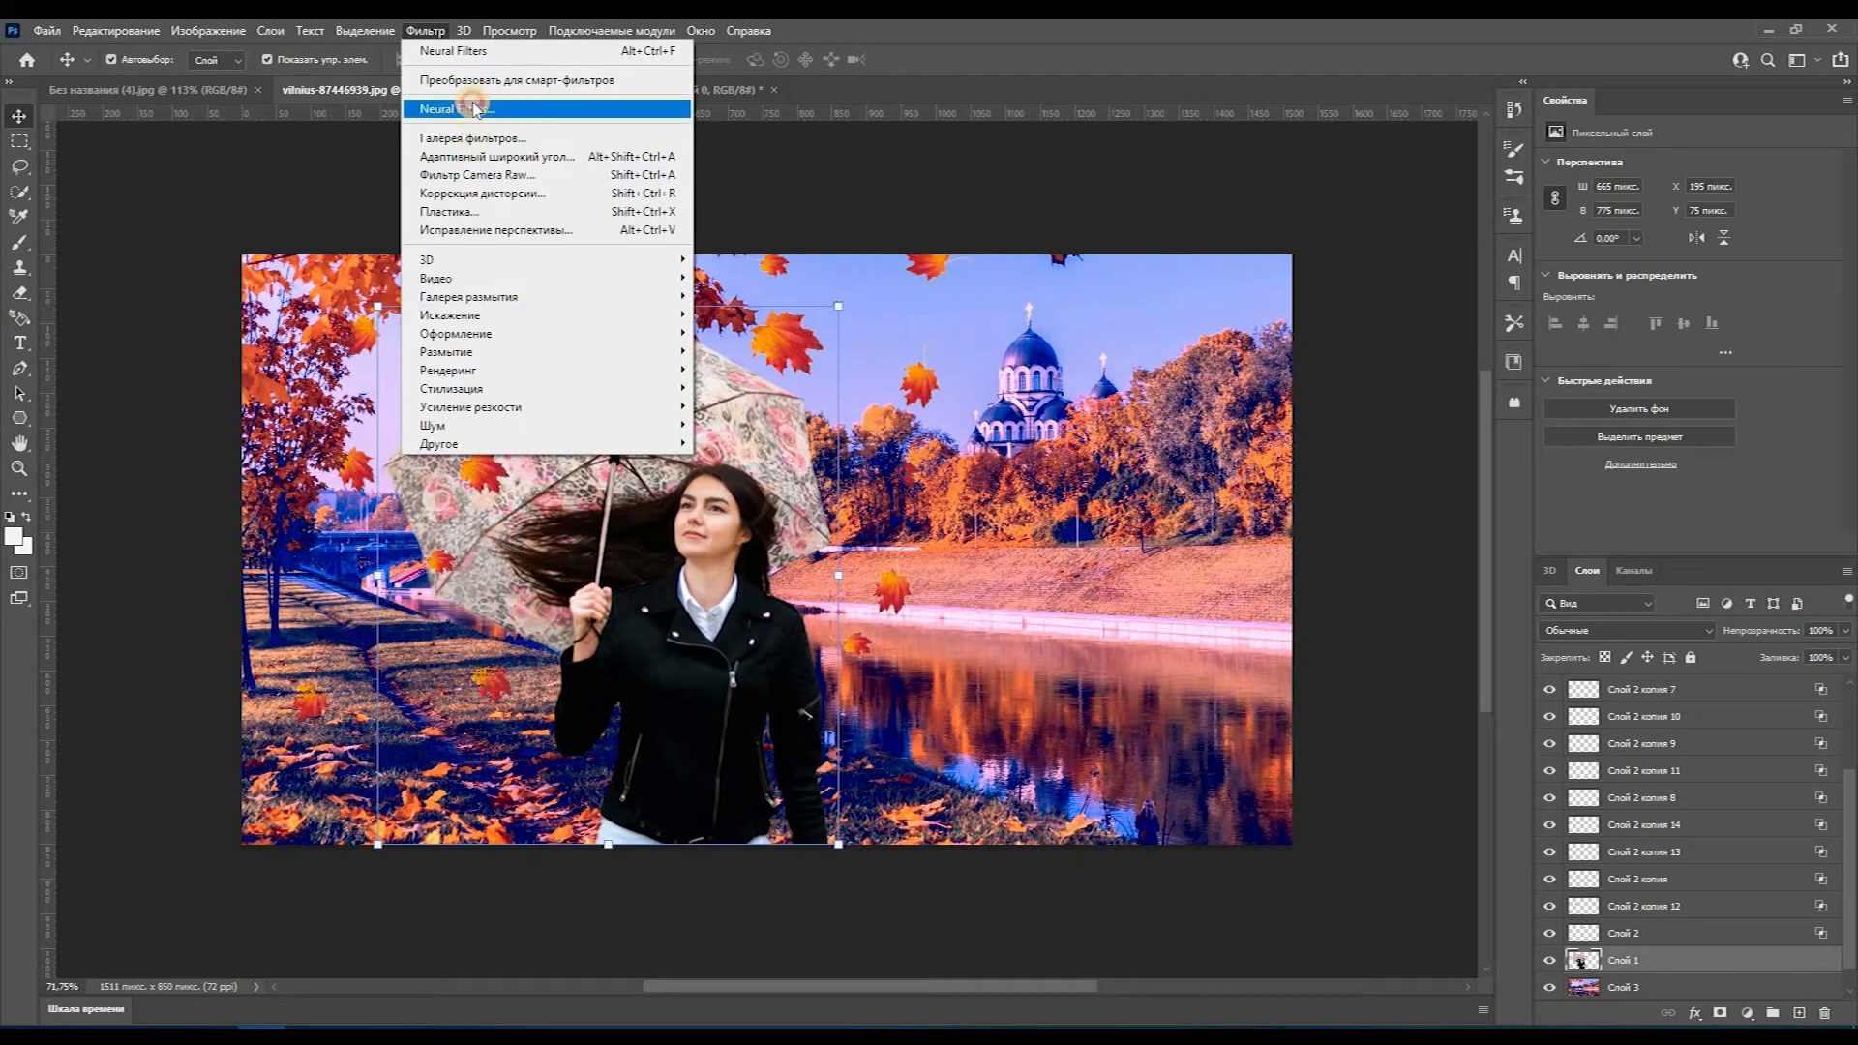
{"action": "left_click", "coordinate": [474, 108]}
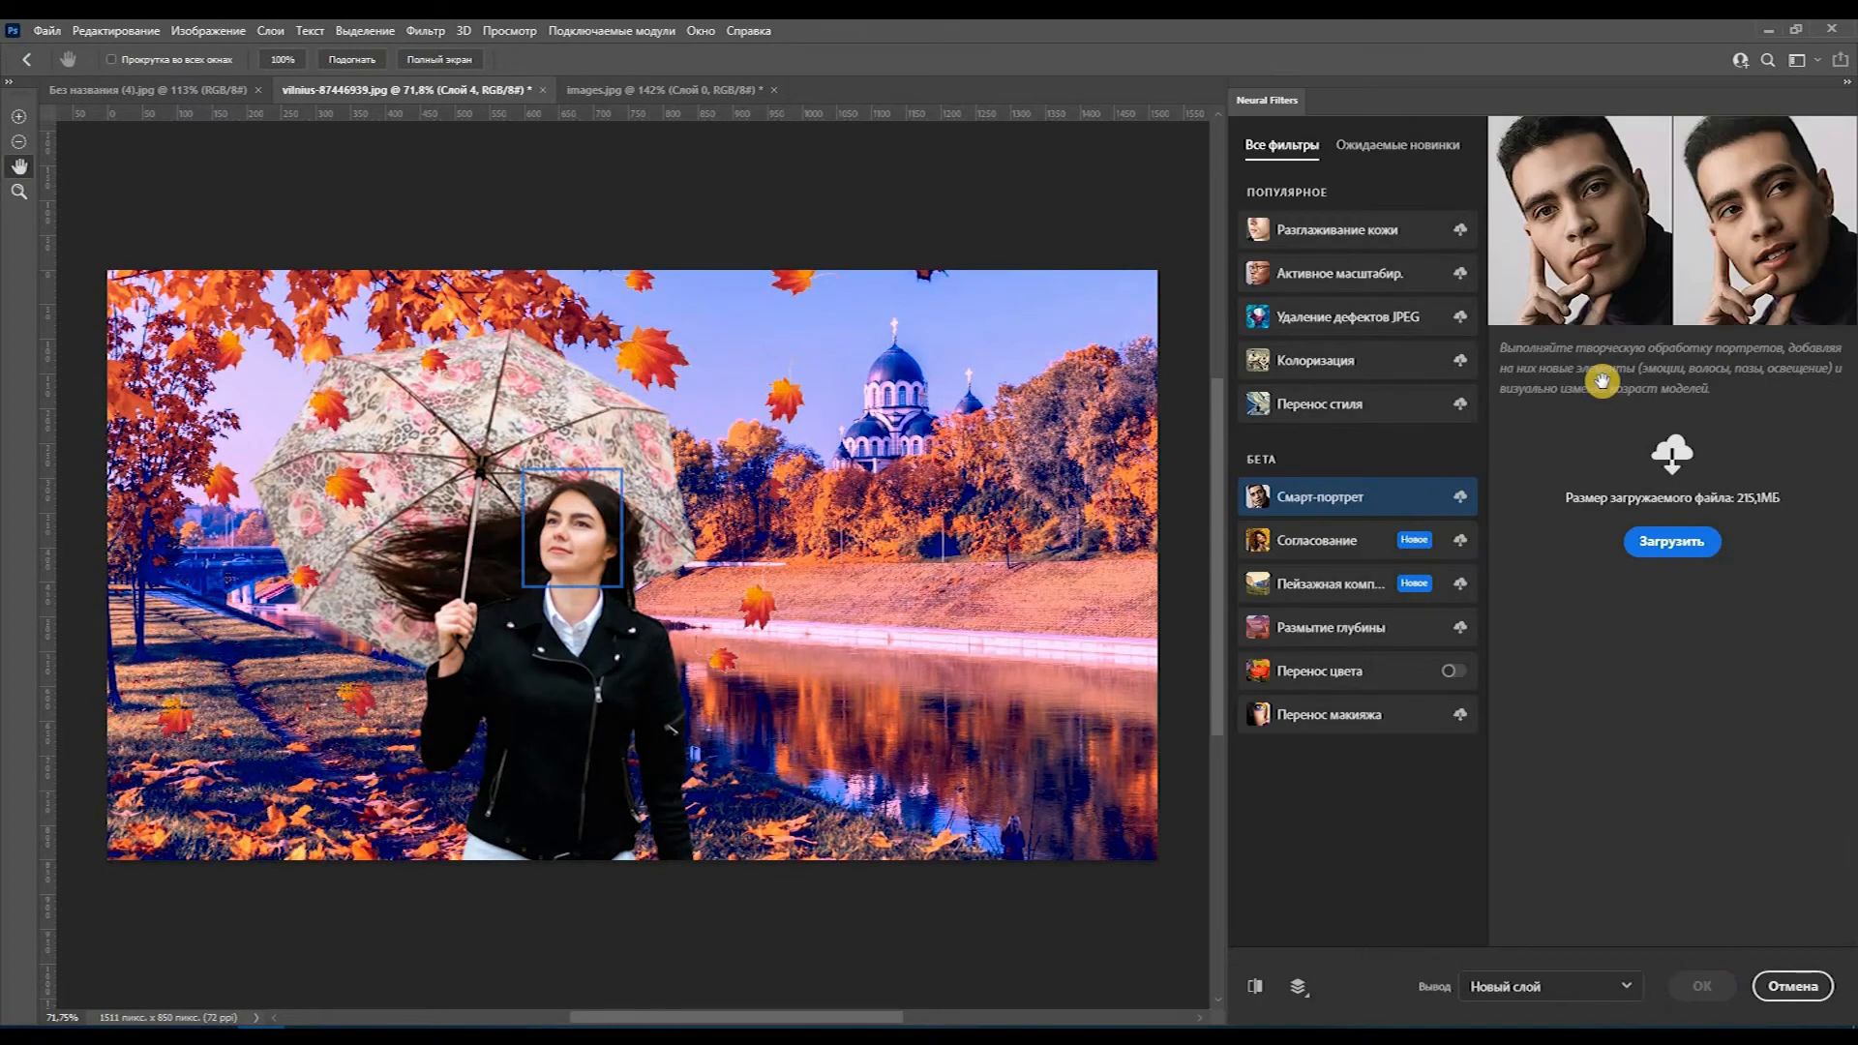
{"action": "left_click", "coordinate": [1449, 672]}
Step: Try the desert-road, sunset and flower Color Transfer styles on the woman's layer and cancel the filter
{"action": "left_click", "coordinate": [1663, 382]}
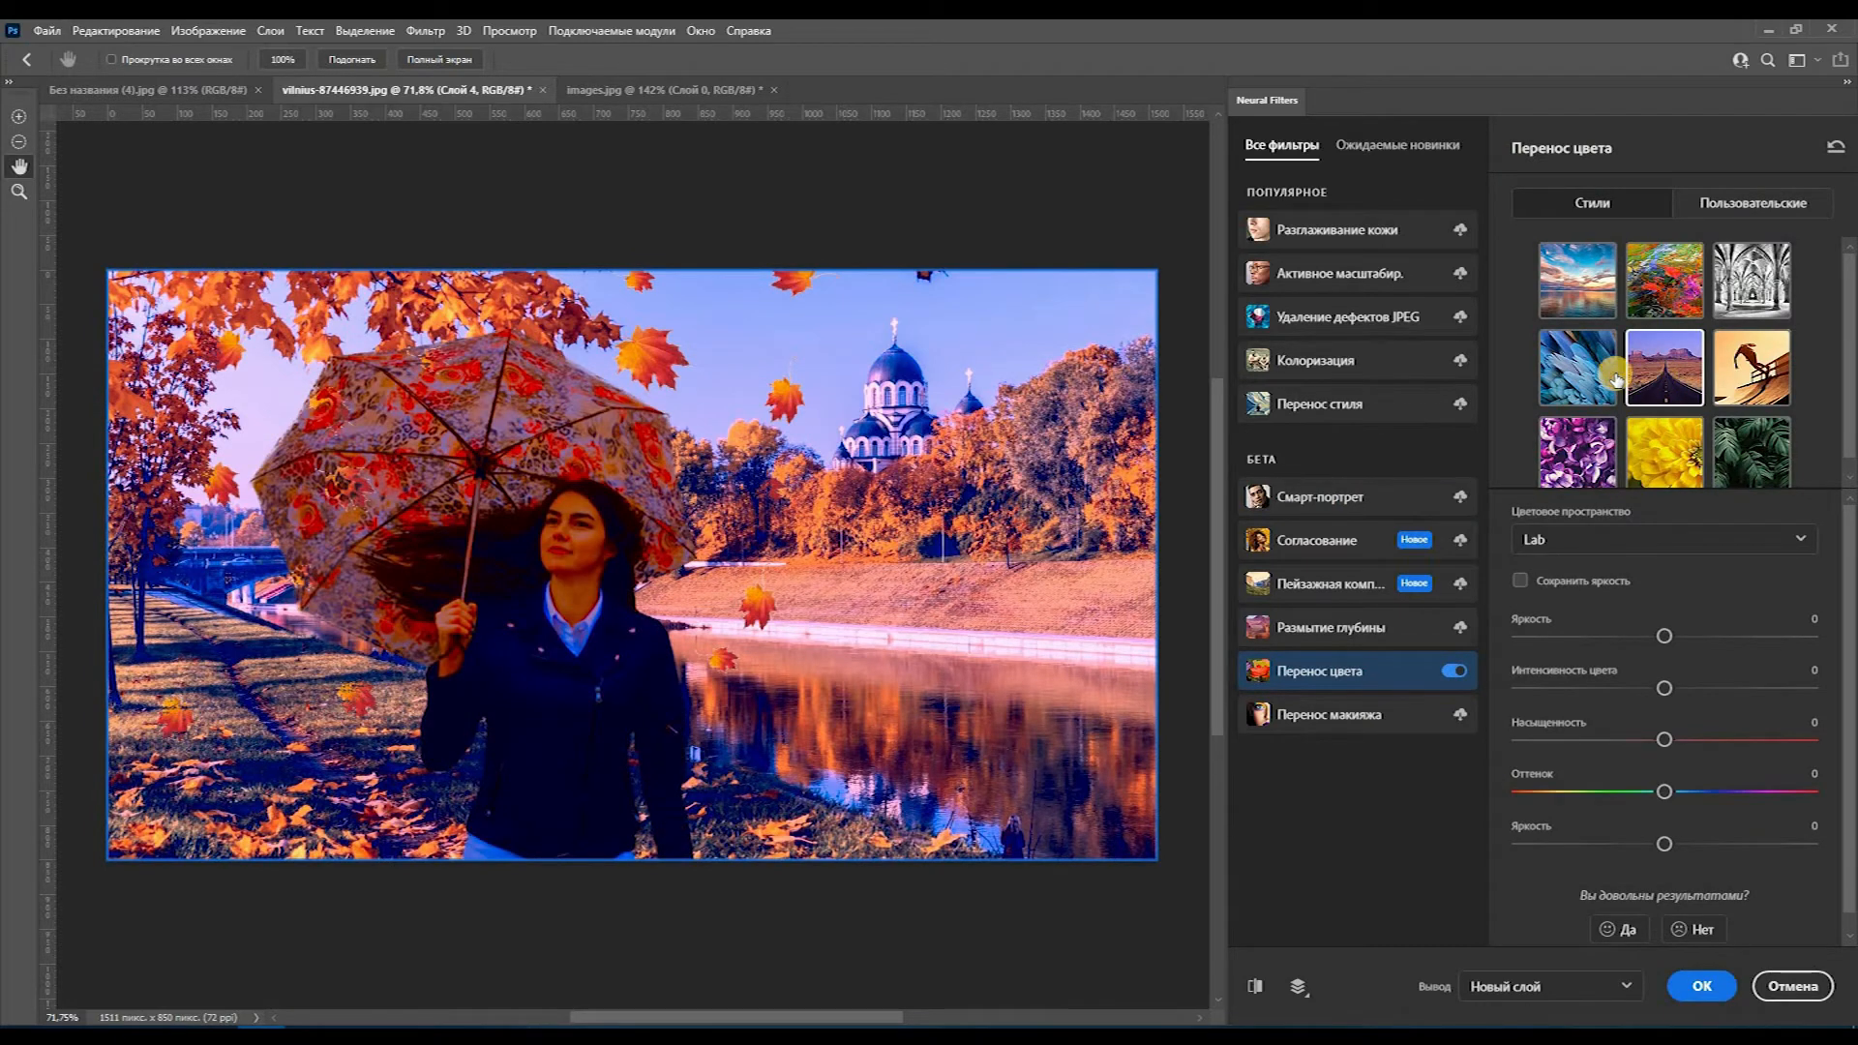
{"action": "left_click", "coordinate": [1595, 285]}
{"action": "left_click", "coordinate": [1654, 280]}
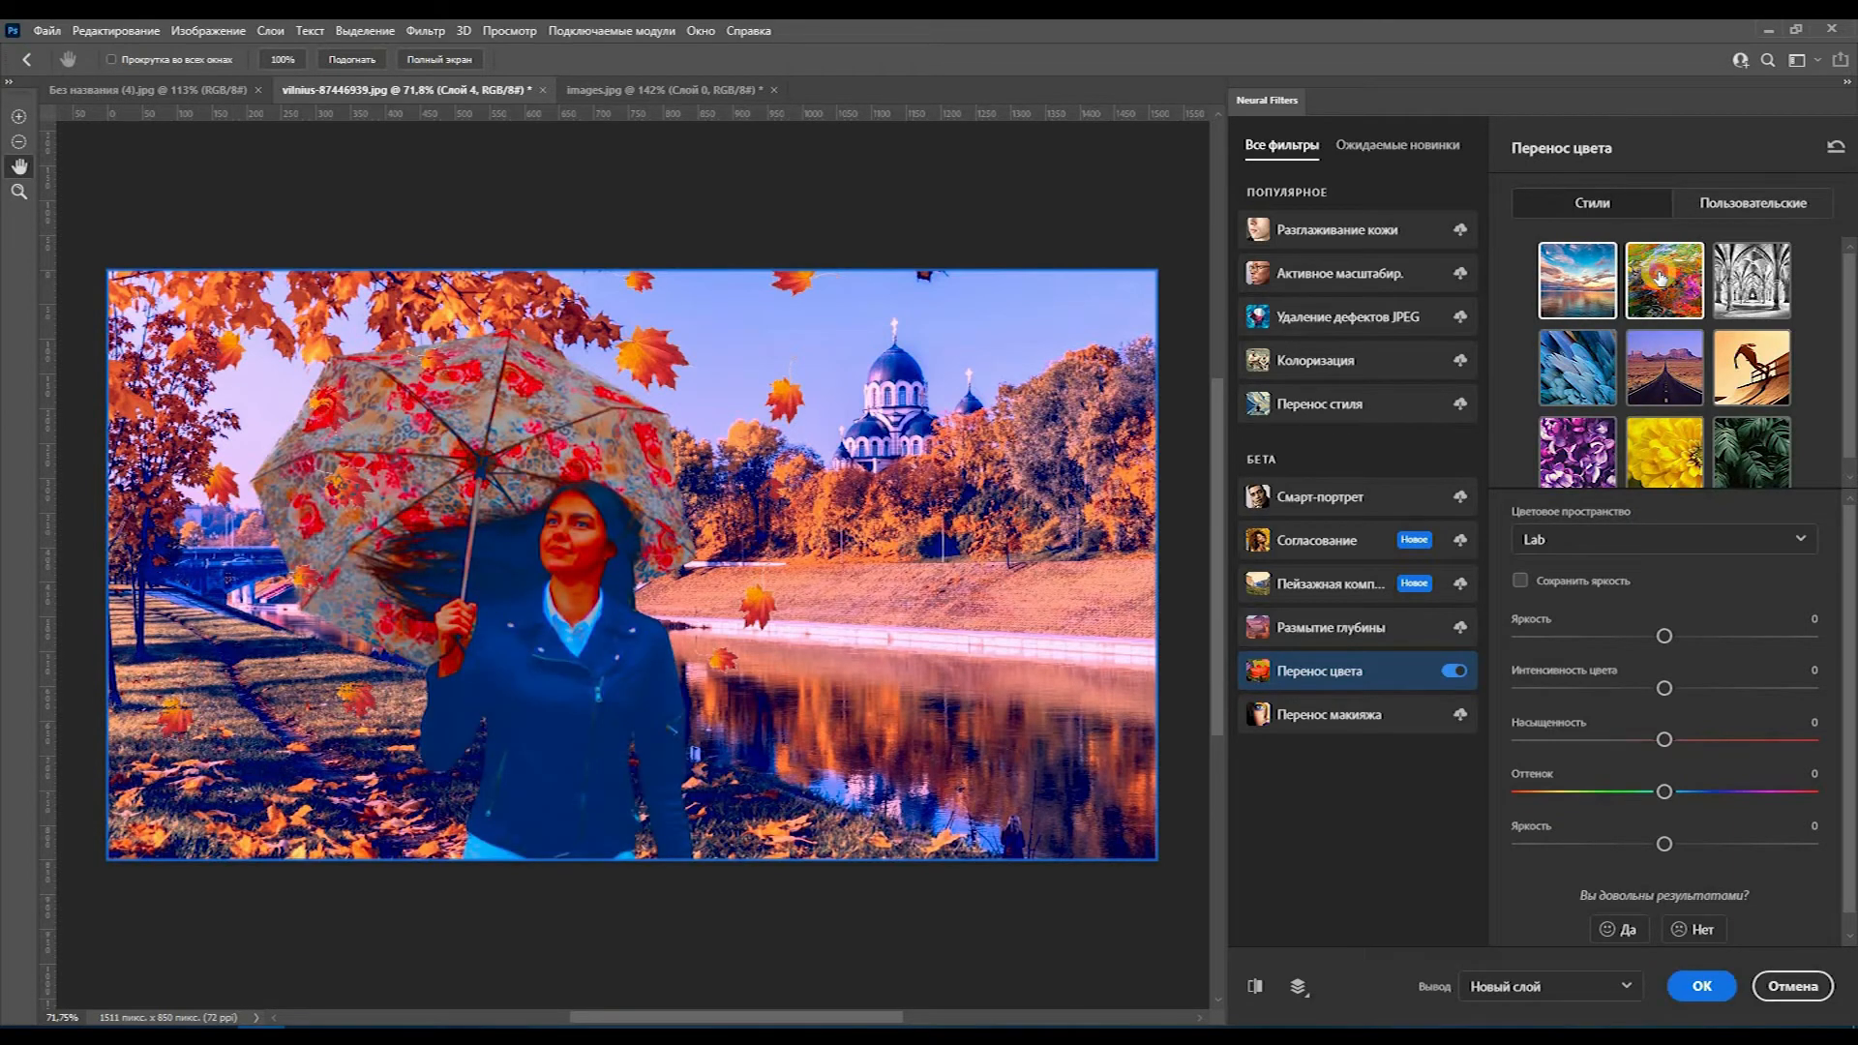
{"action": "left_click", "coordinate": [1805, 969]}
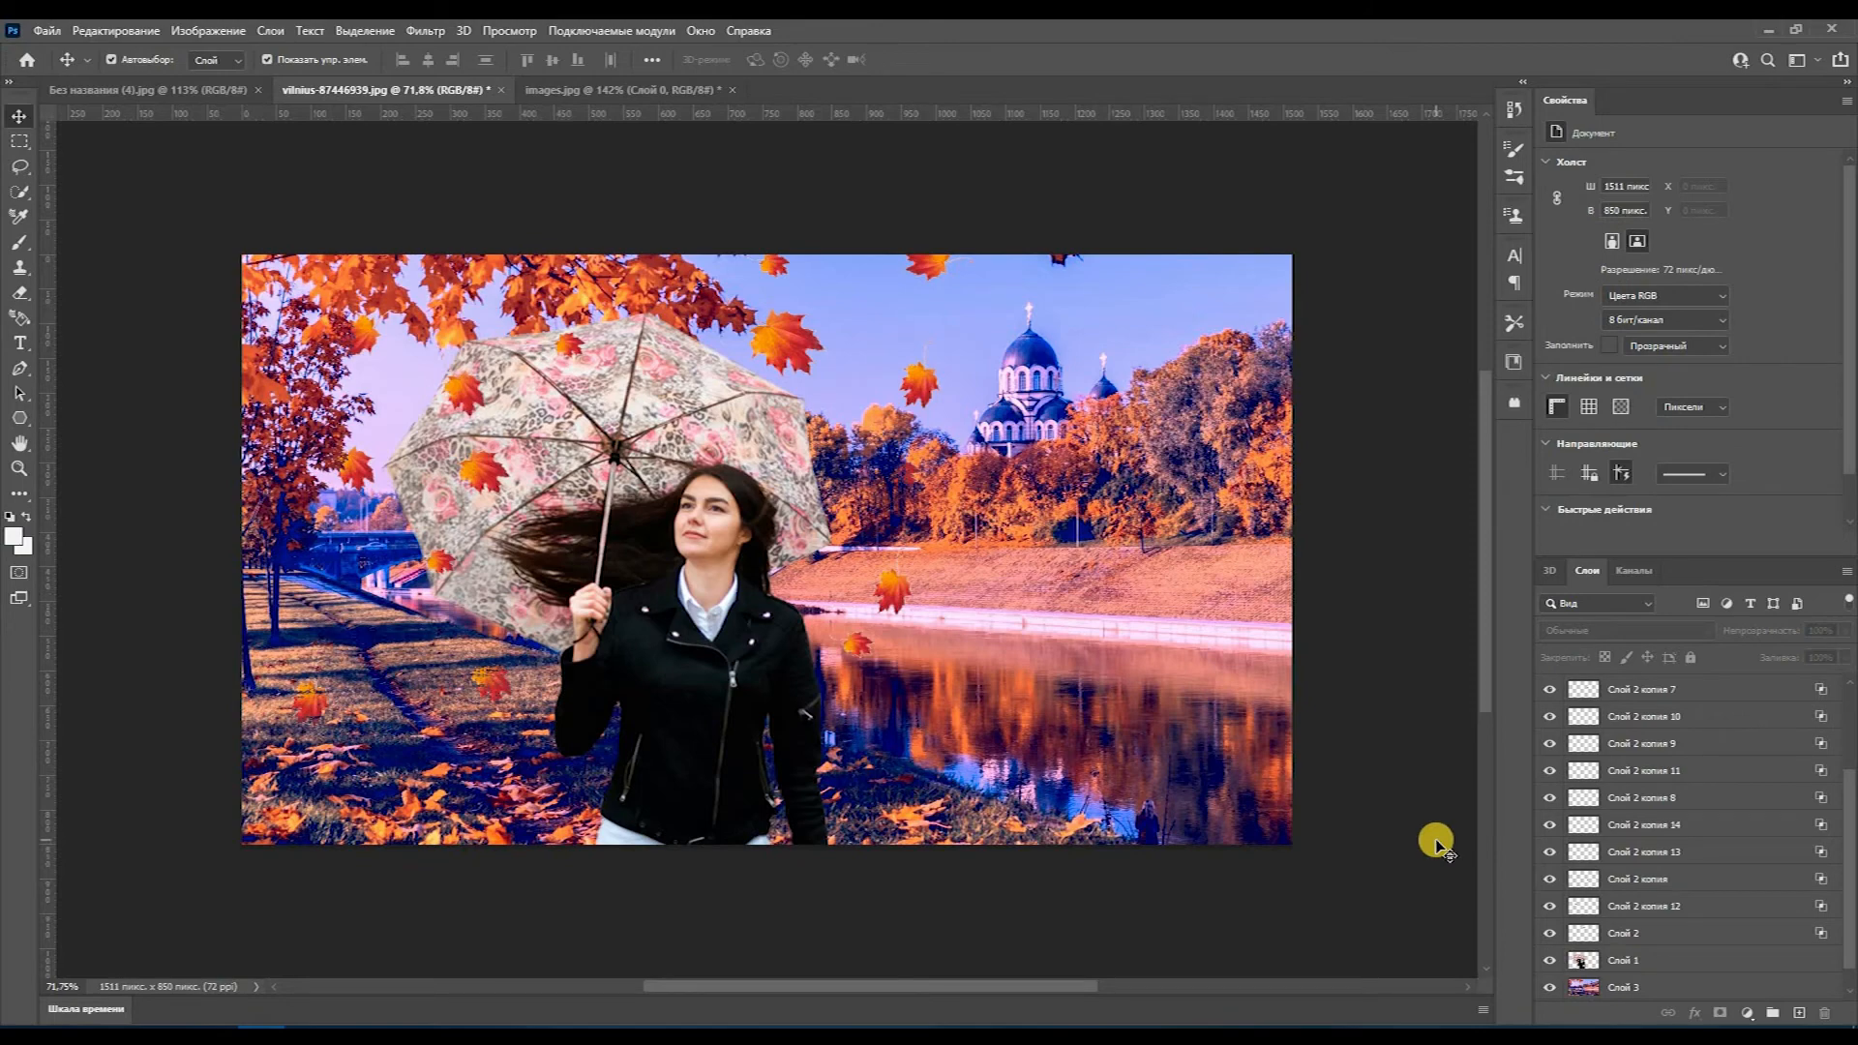
Step: Select the recoloured background layer, Слой 3, and toggle its visibility to compare it with the original background
{"action": "scroll", "coordinate": [661, 537], "scroll_direction": "up", "scroll_amount": 5}
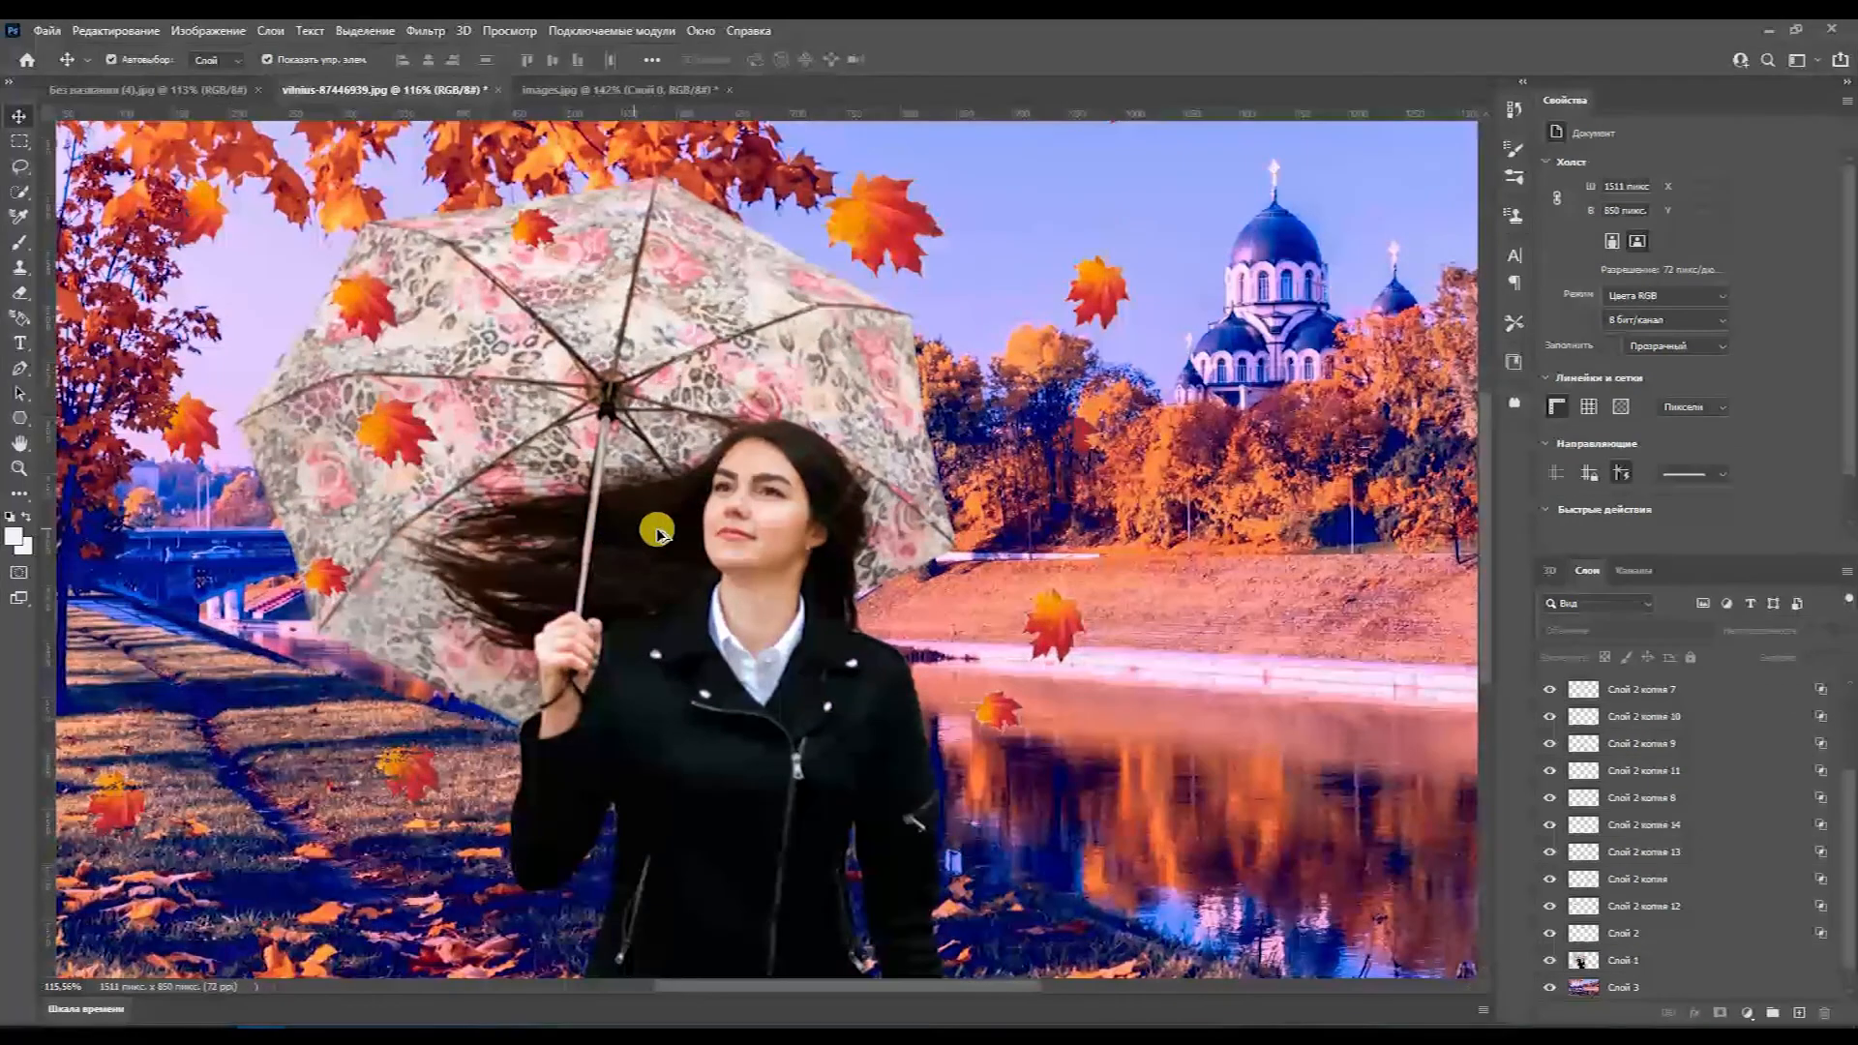
{"action": "scroll", "coordinate": [657, 532], "scroll_direction": "down", "scroll_amount": 6}
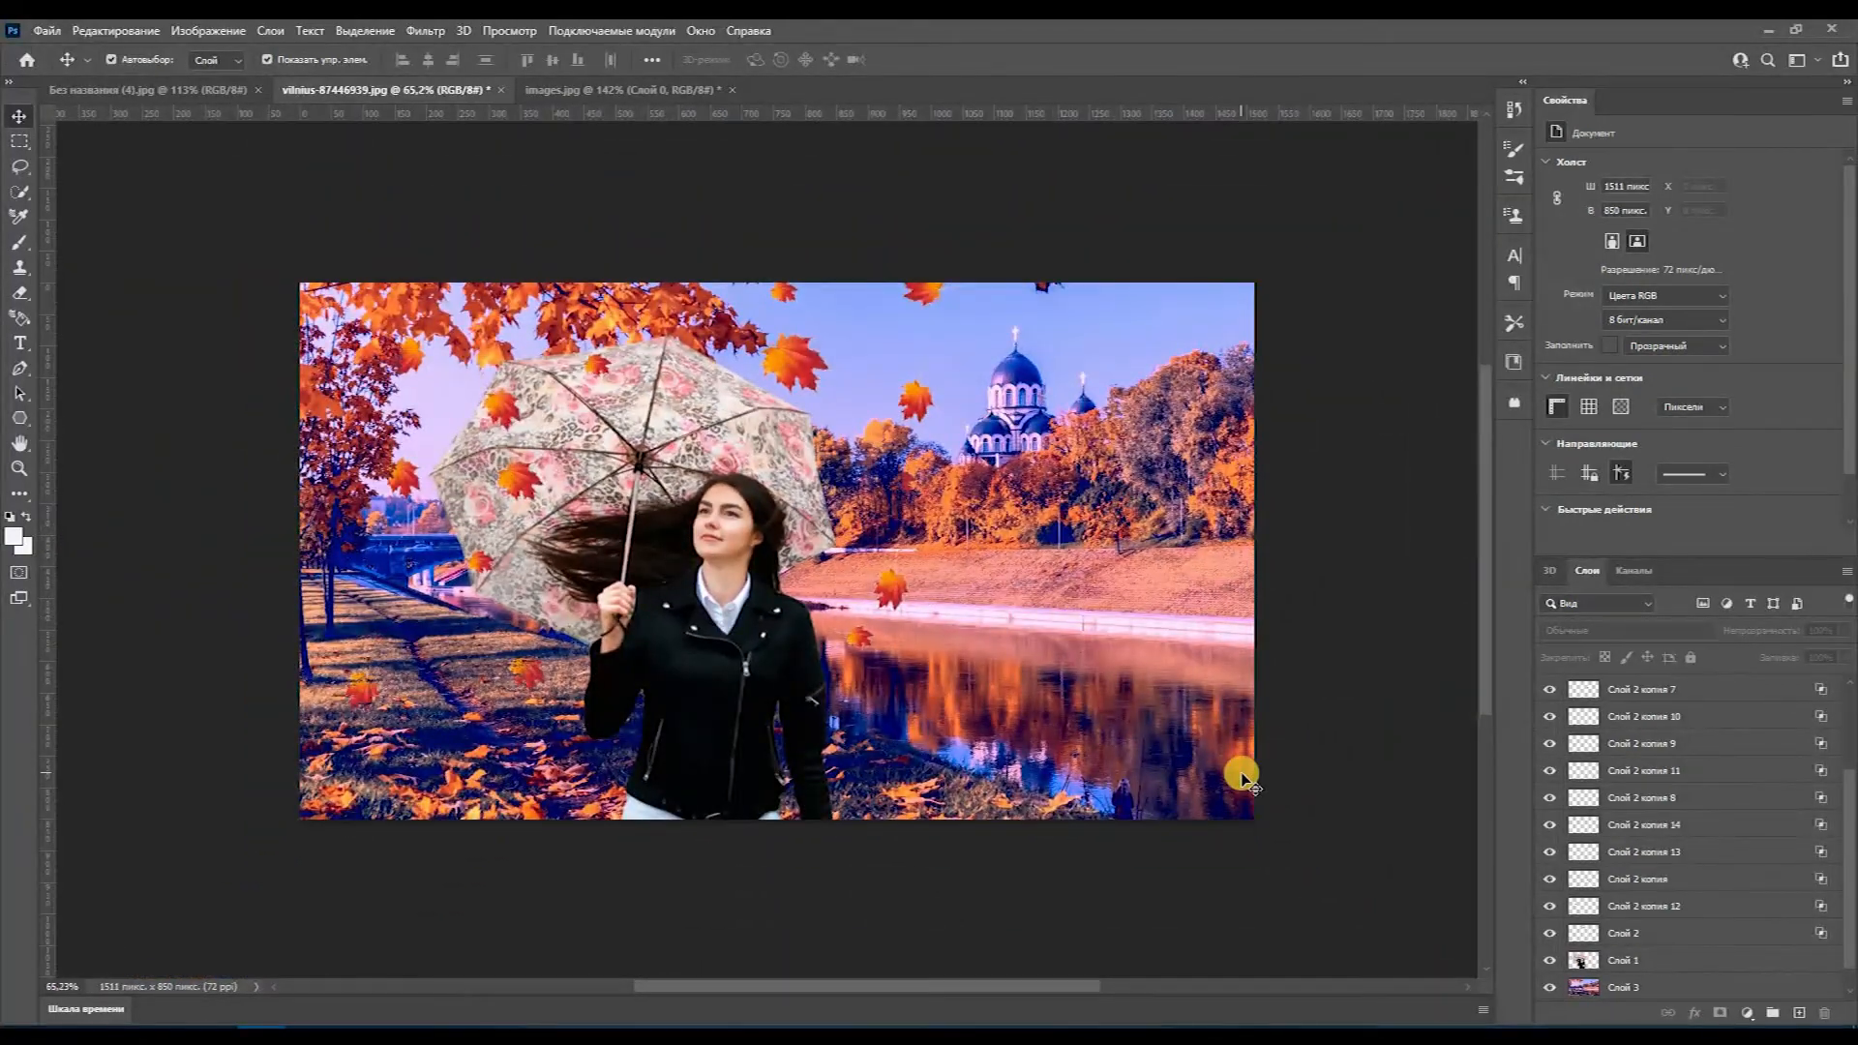
{"action": "left_click", "coordinate": [1674, 985]}
{"action": "scroll", "coordinate": [1698, 975], "scroll_direction": "down", "scroll_amount": 1}
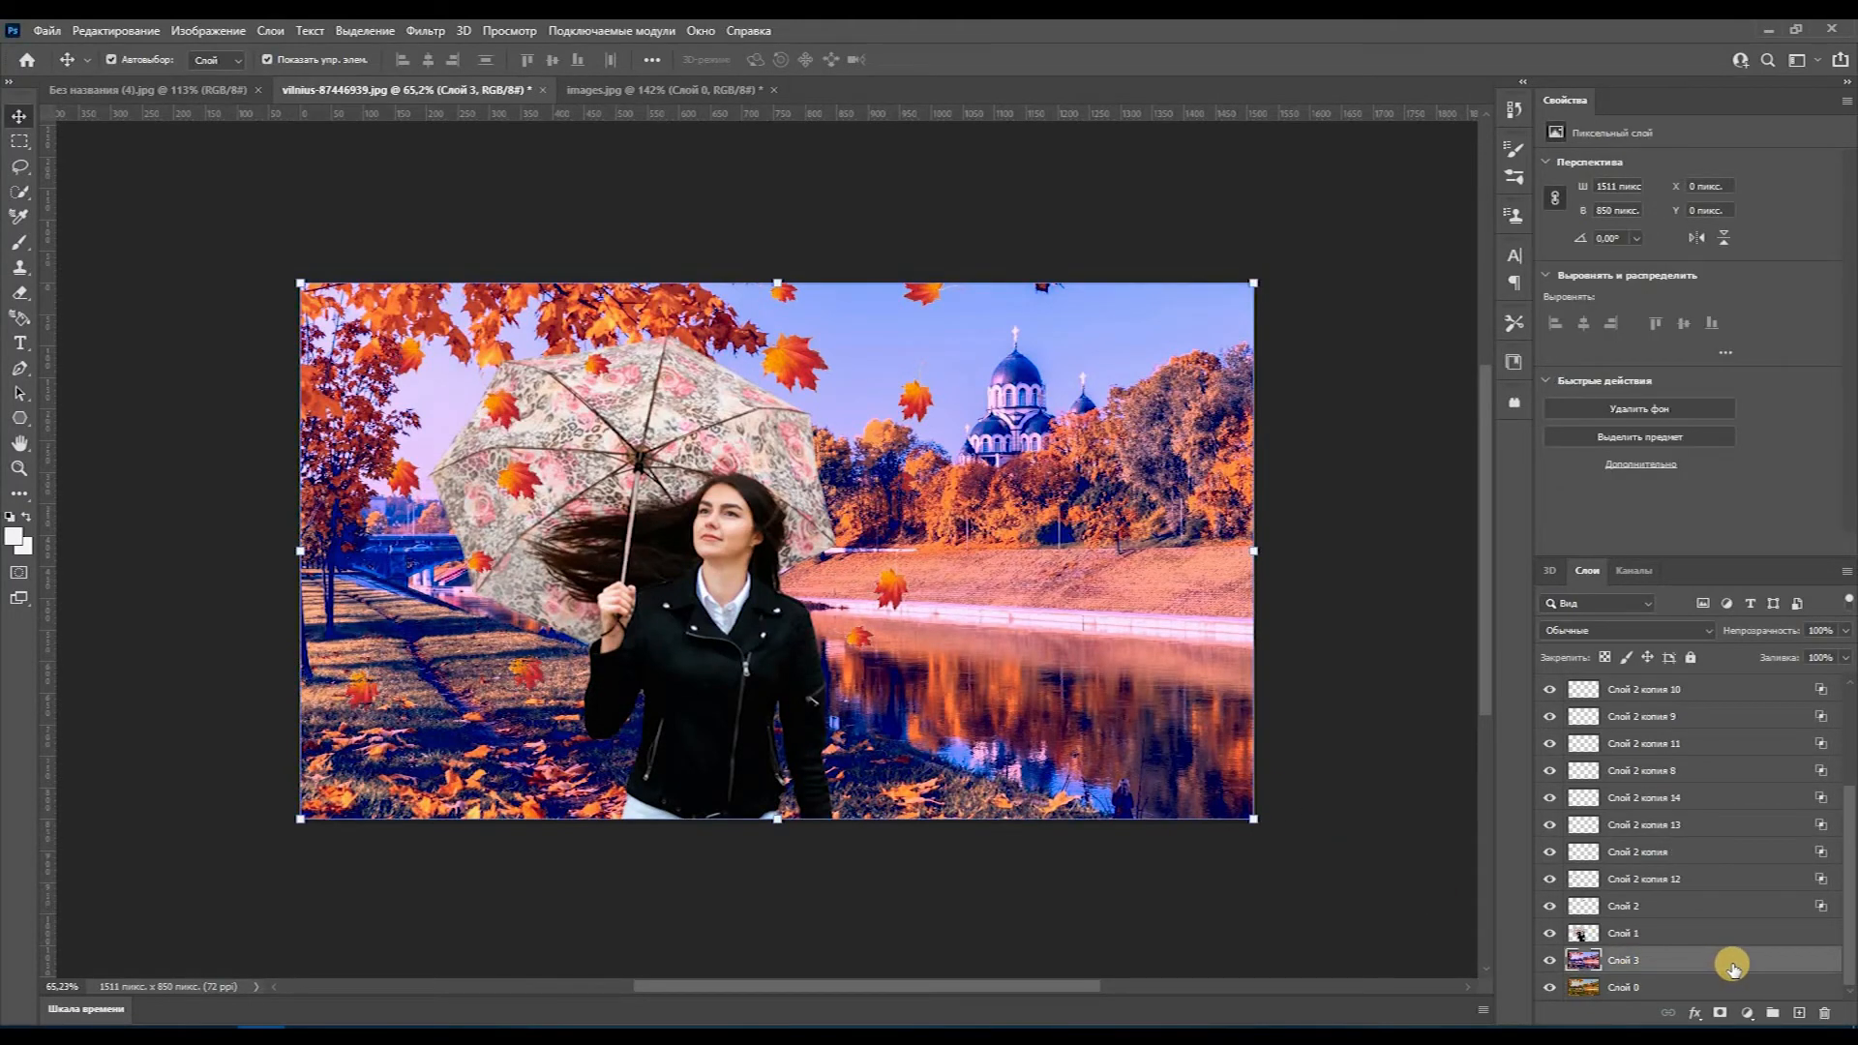
{"action": "left_click", "coordinate": [1550, 961]}
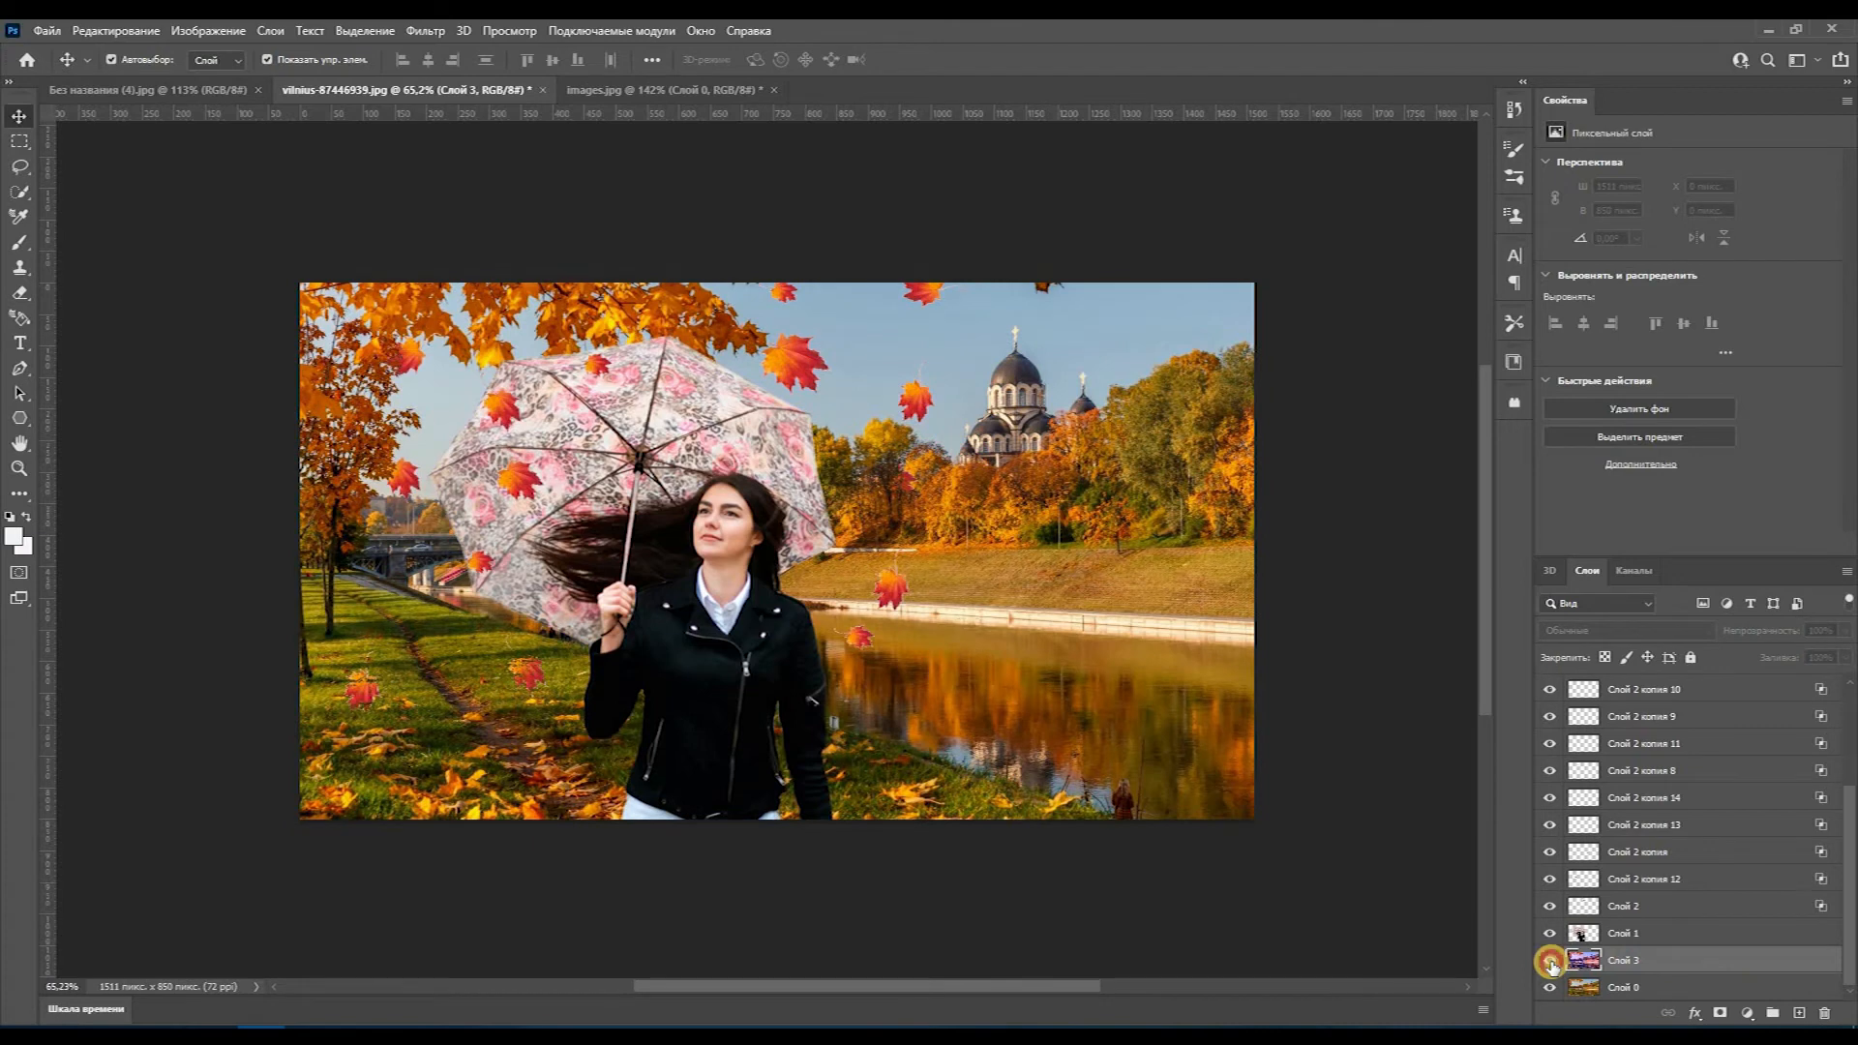
{"action": "left_click", "coordinate": [1549, 961]}
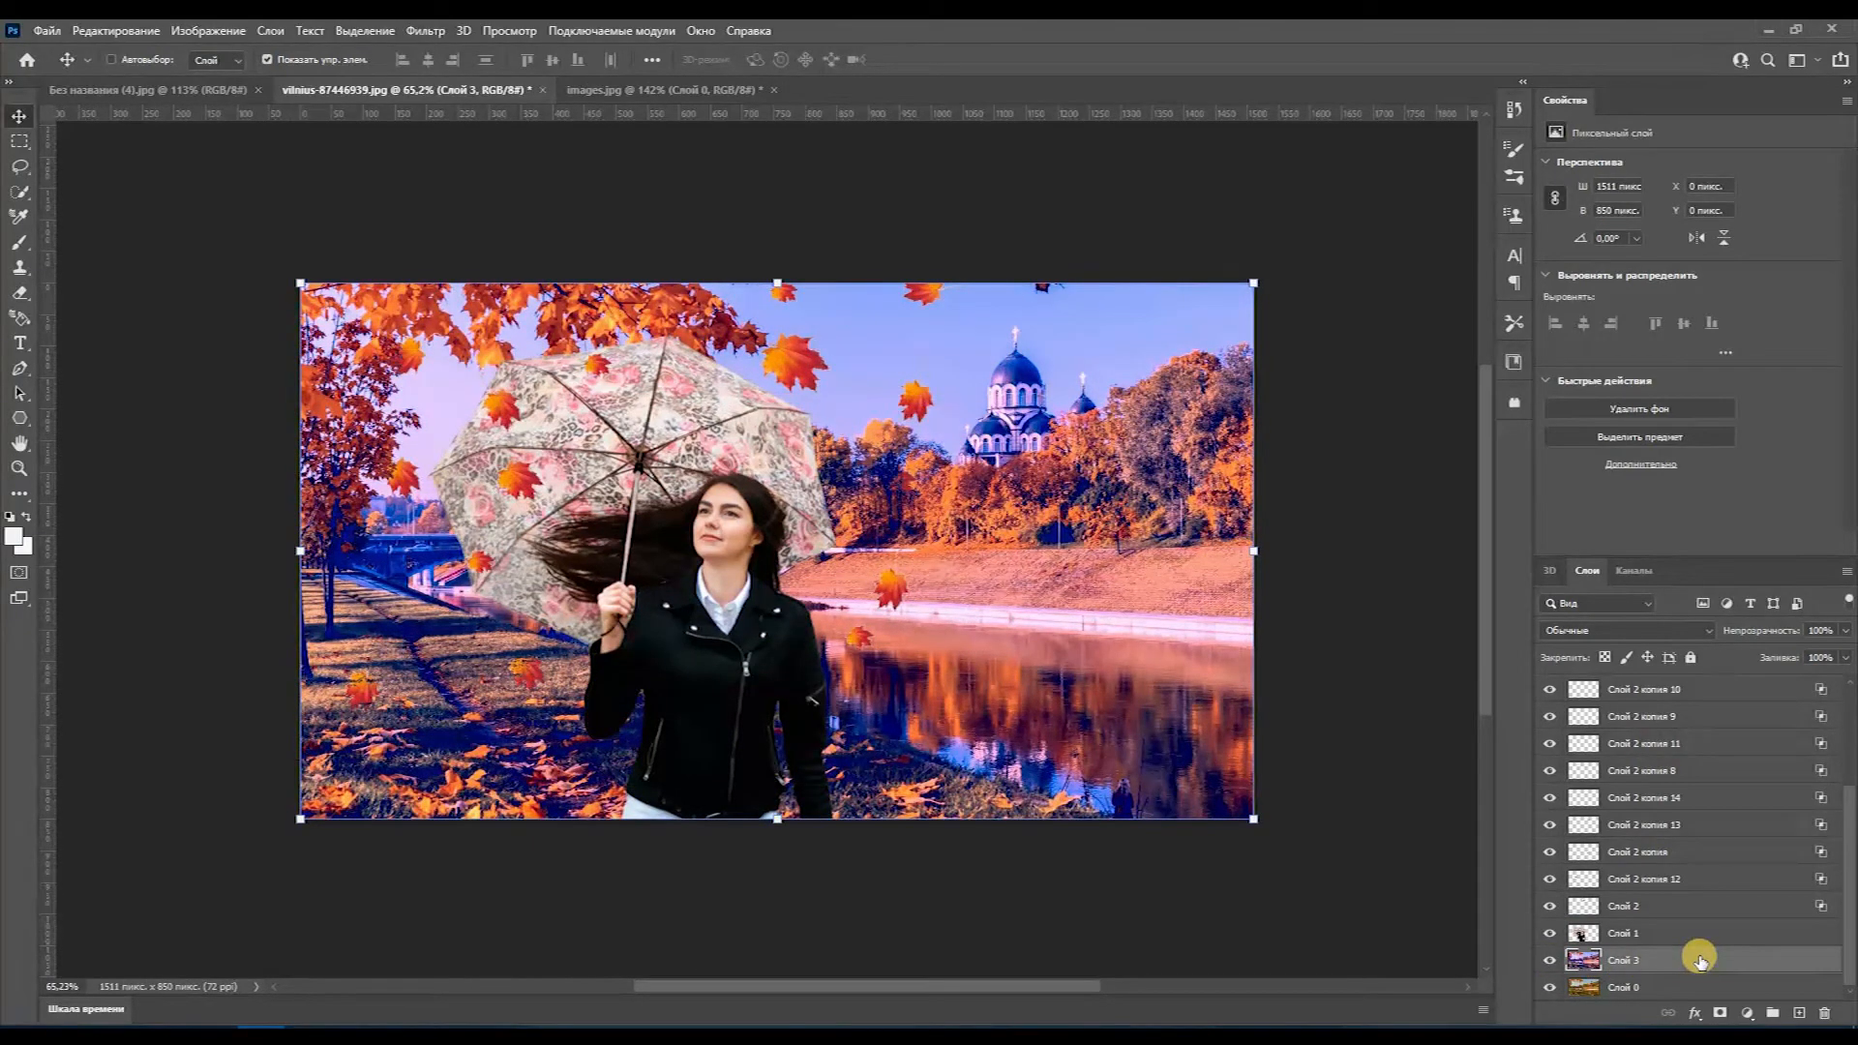
Step: Duplicate Слой 3 and apply Lens Blur (Размытие объектива) to the copy with radius 20 and some blade curvature
{"action": "left_click", "coordinate": [1700, 960]}
{"action": "scroll", "coordinate": [1700, 959], "scroll_direction": "down", "scroll_amount": 1}
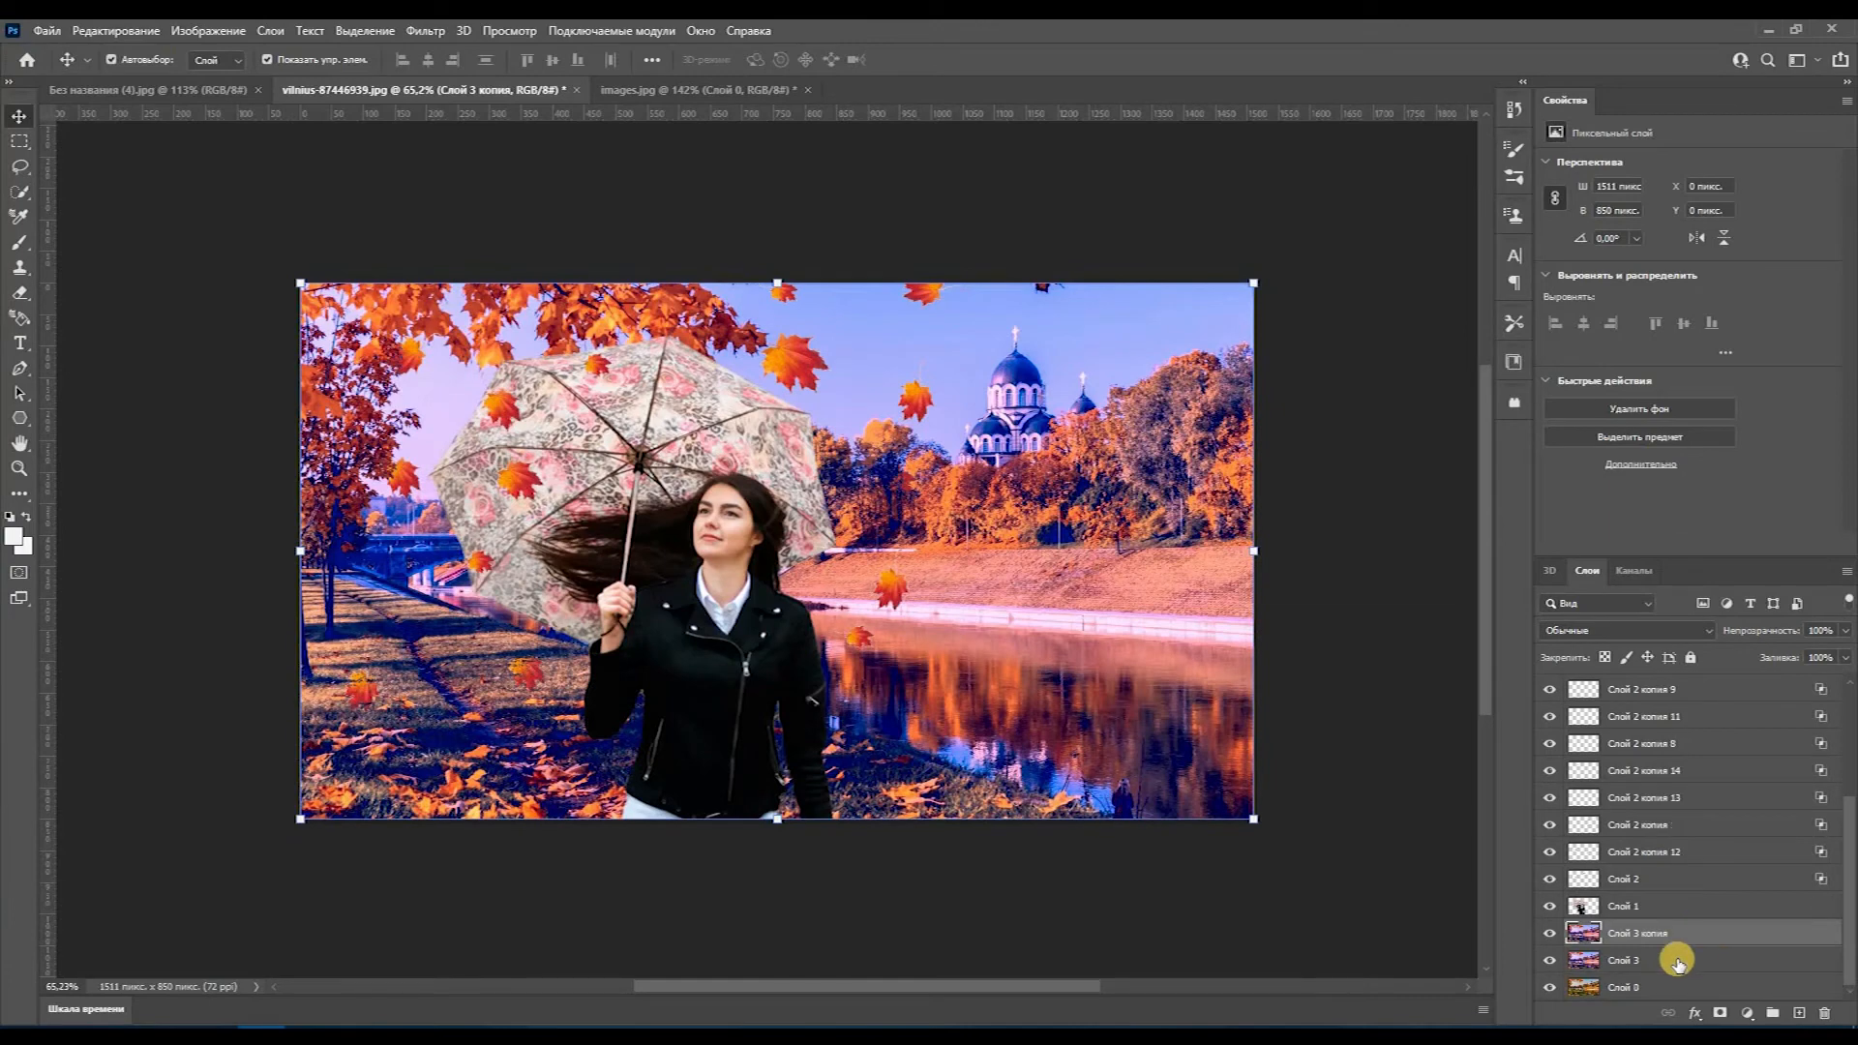
{"action": "left_click", "coordinate": [425, 30]}
{"action": "mouse_move", "coordinate": [465, 309]}
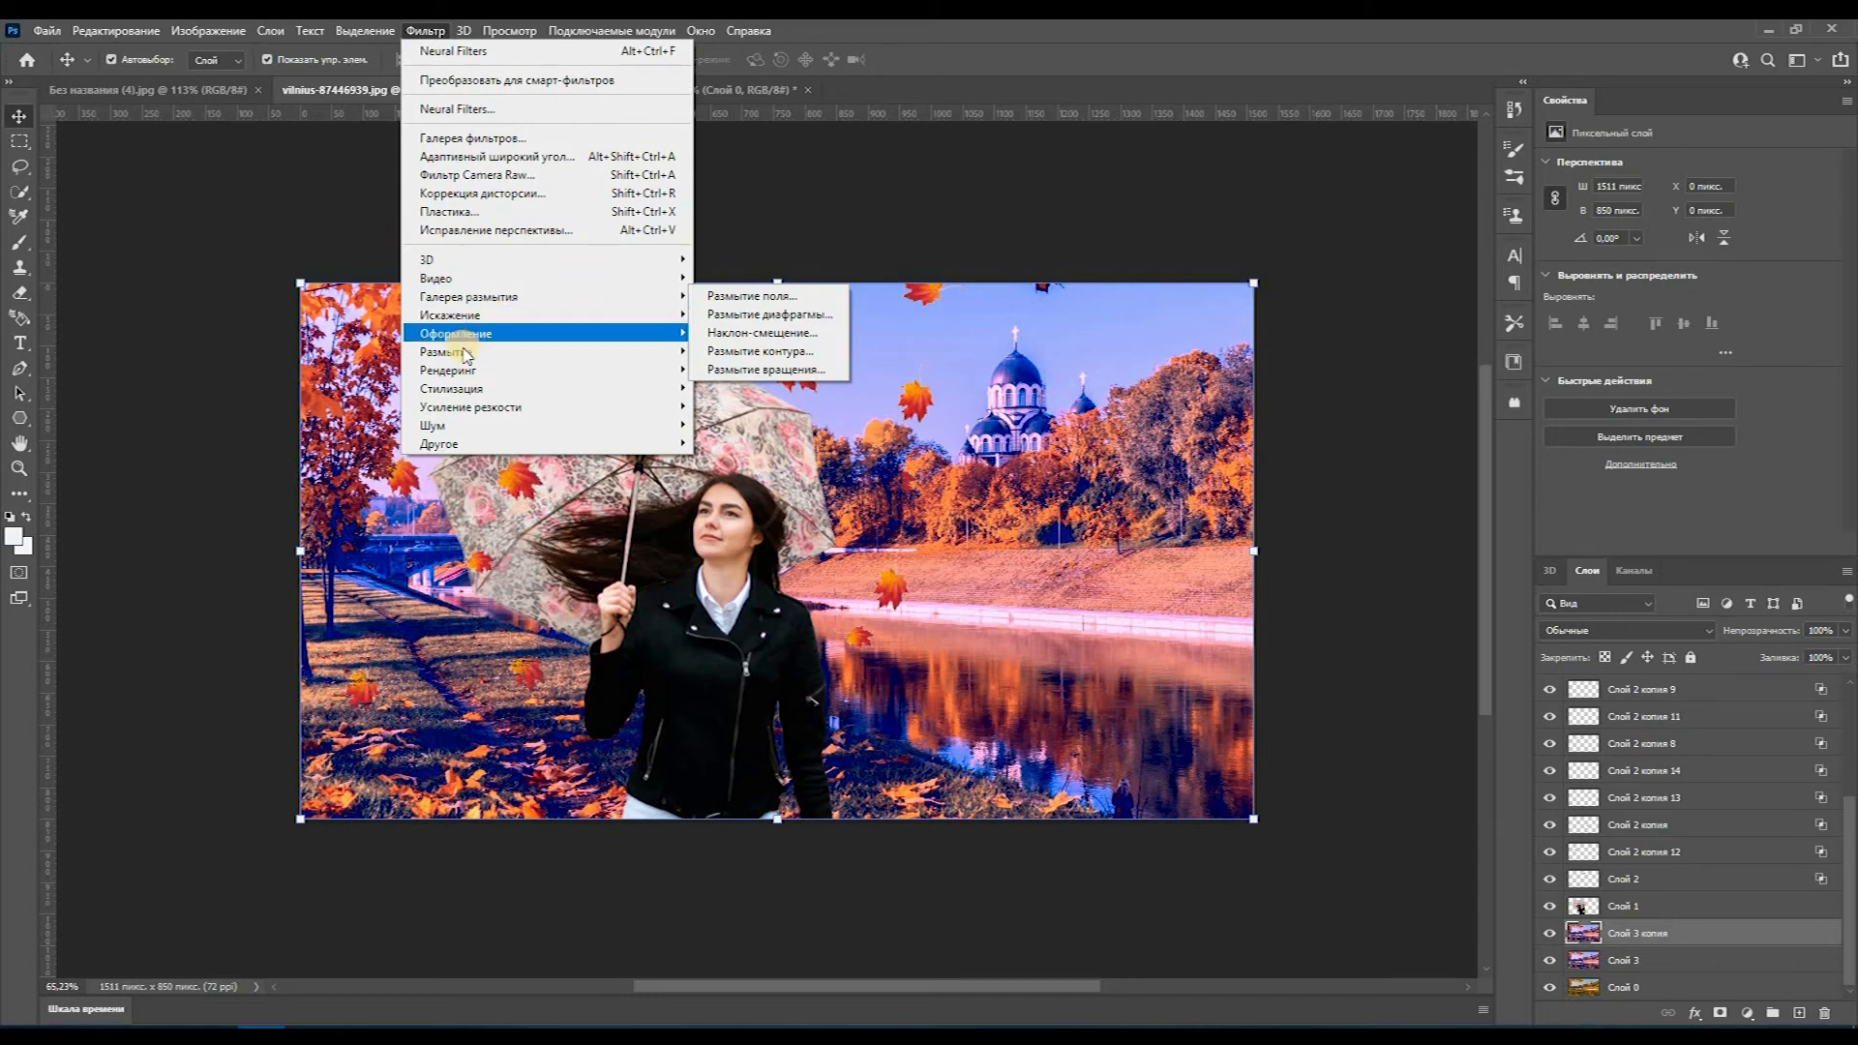
{"action": "mouse_move", "coordinate": [463, 352]}
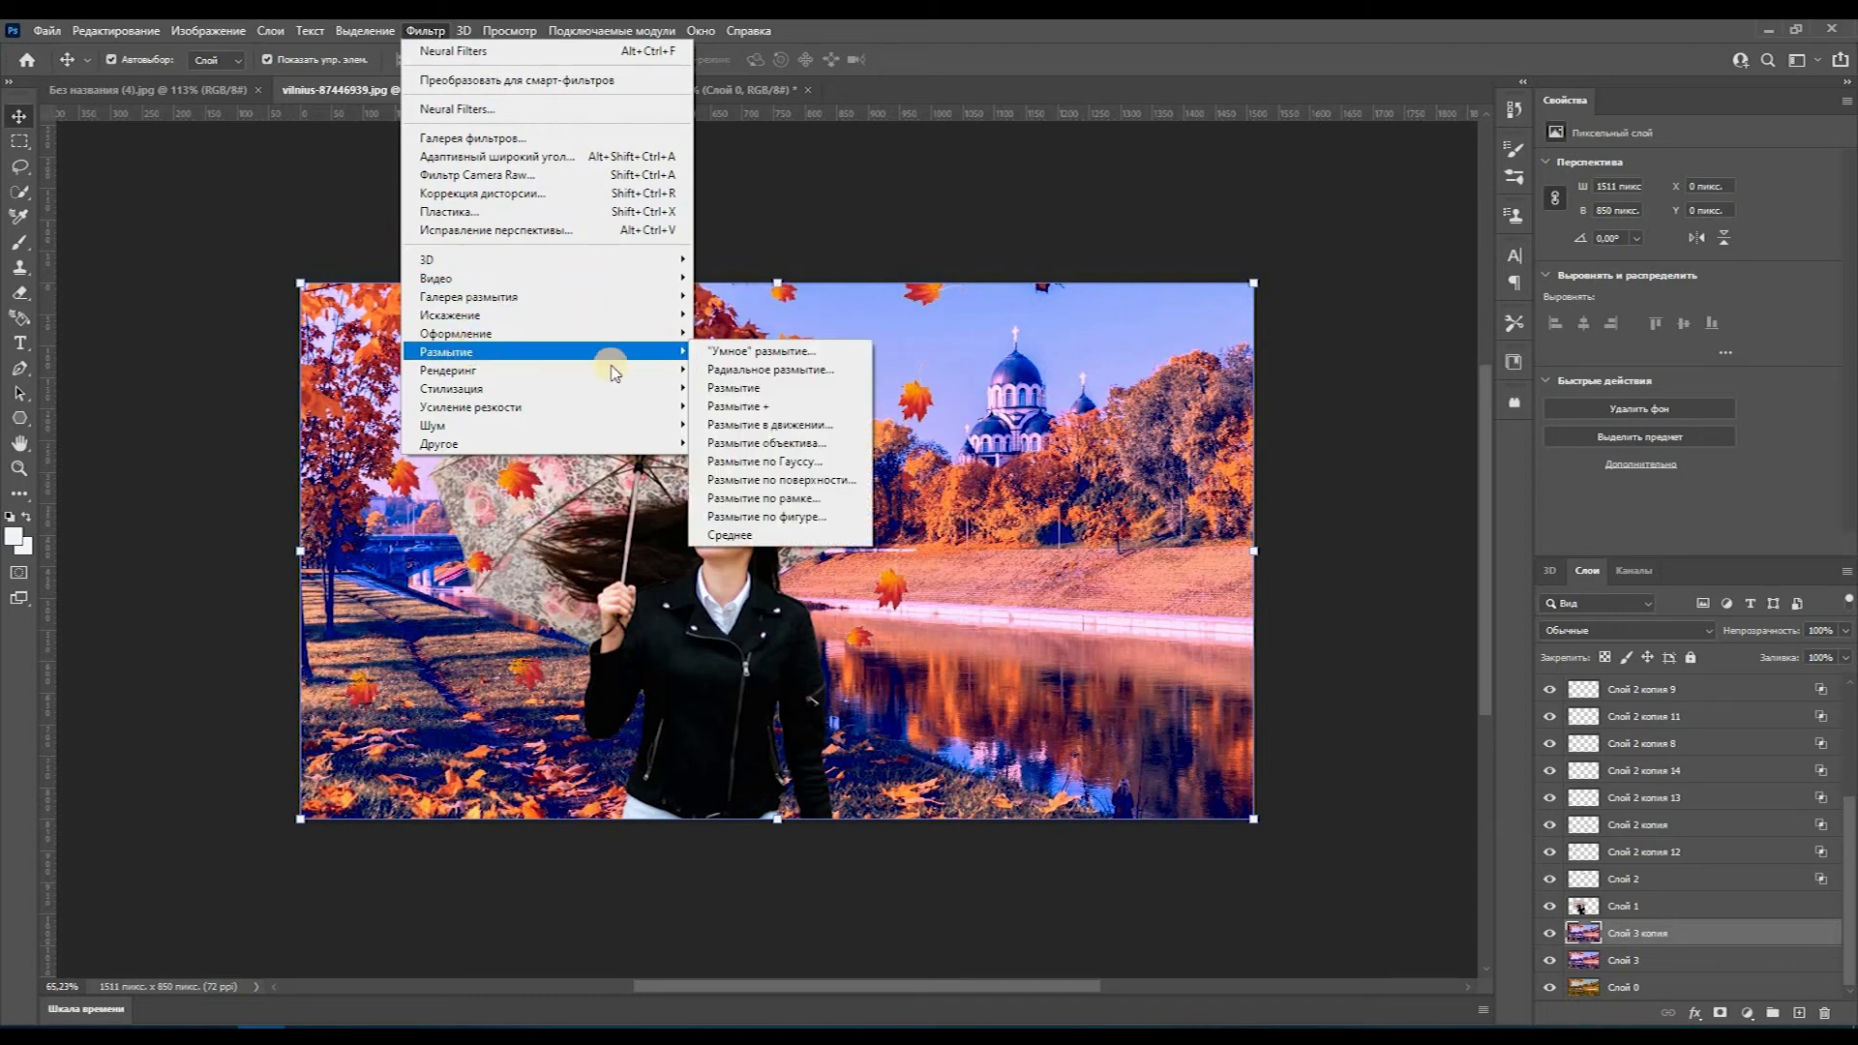
{"action": "left_click", "coordinate": [829, 444]}
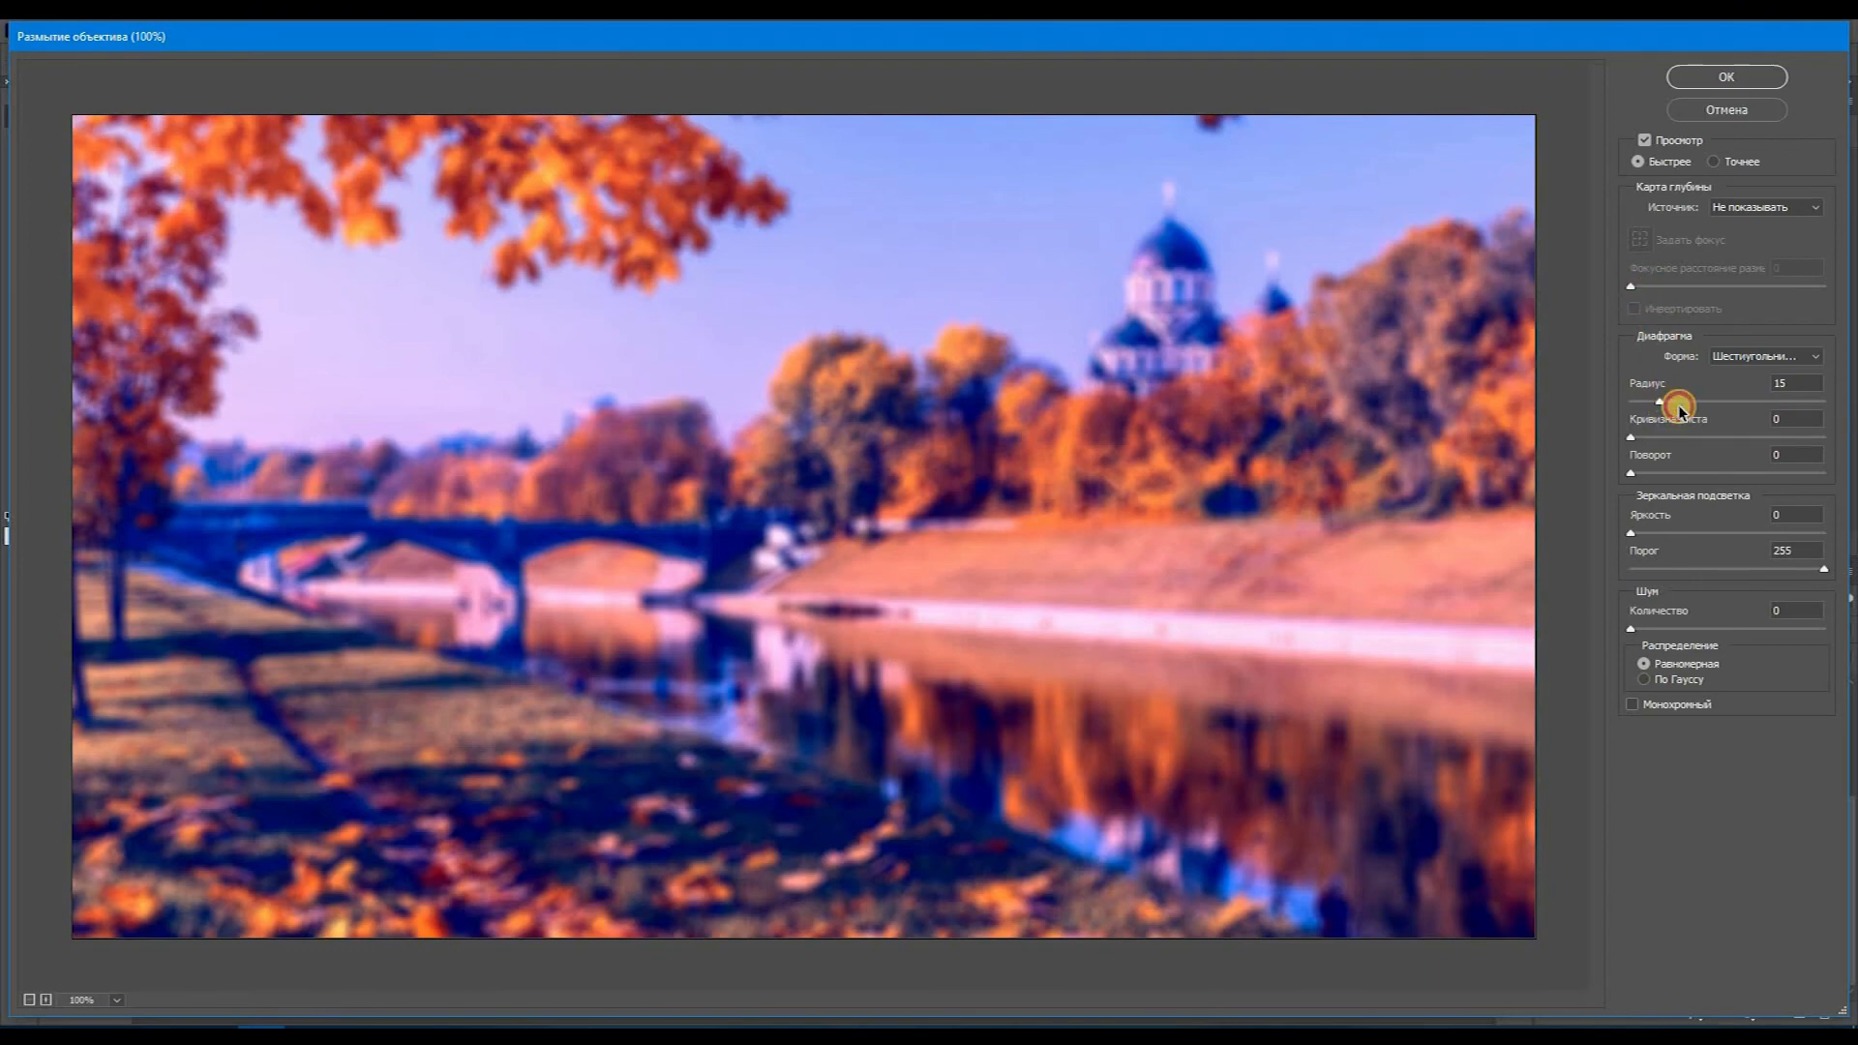
{"action": "left_click_drag", "start_coordinate": [1664, 404], "coordinate": [1682, 404]}
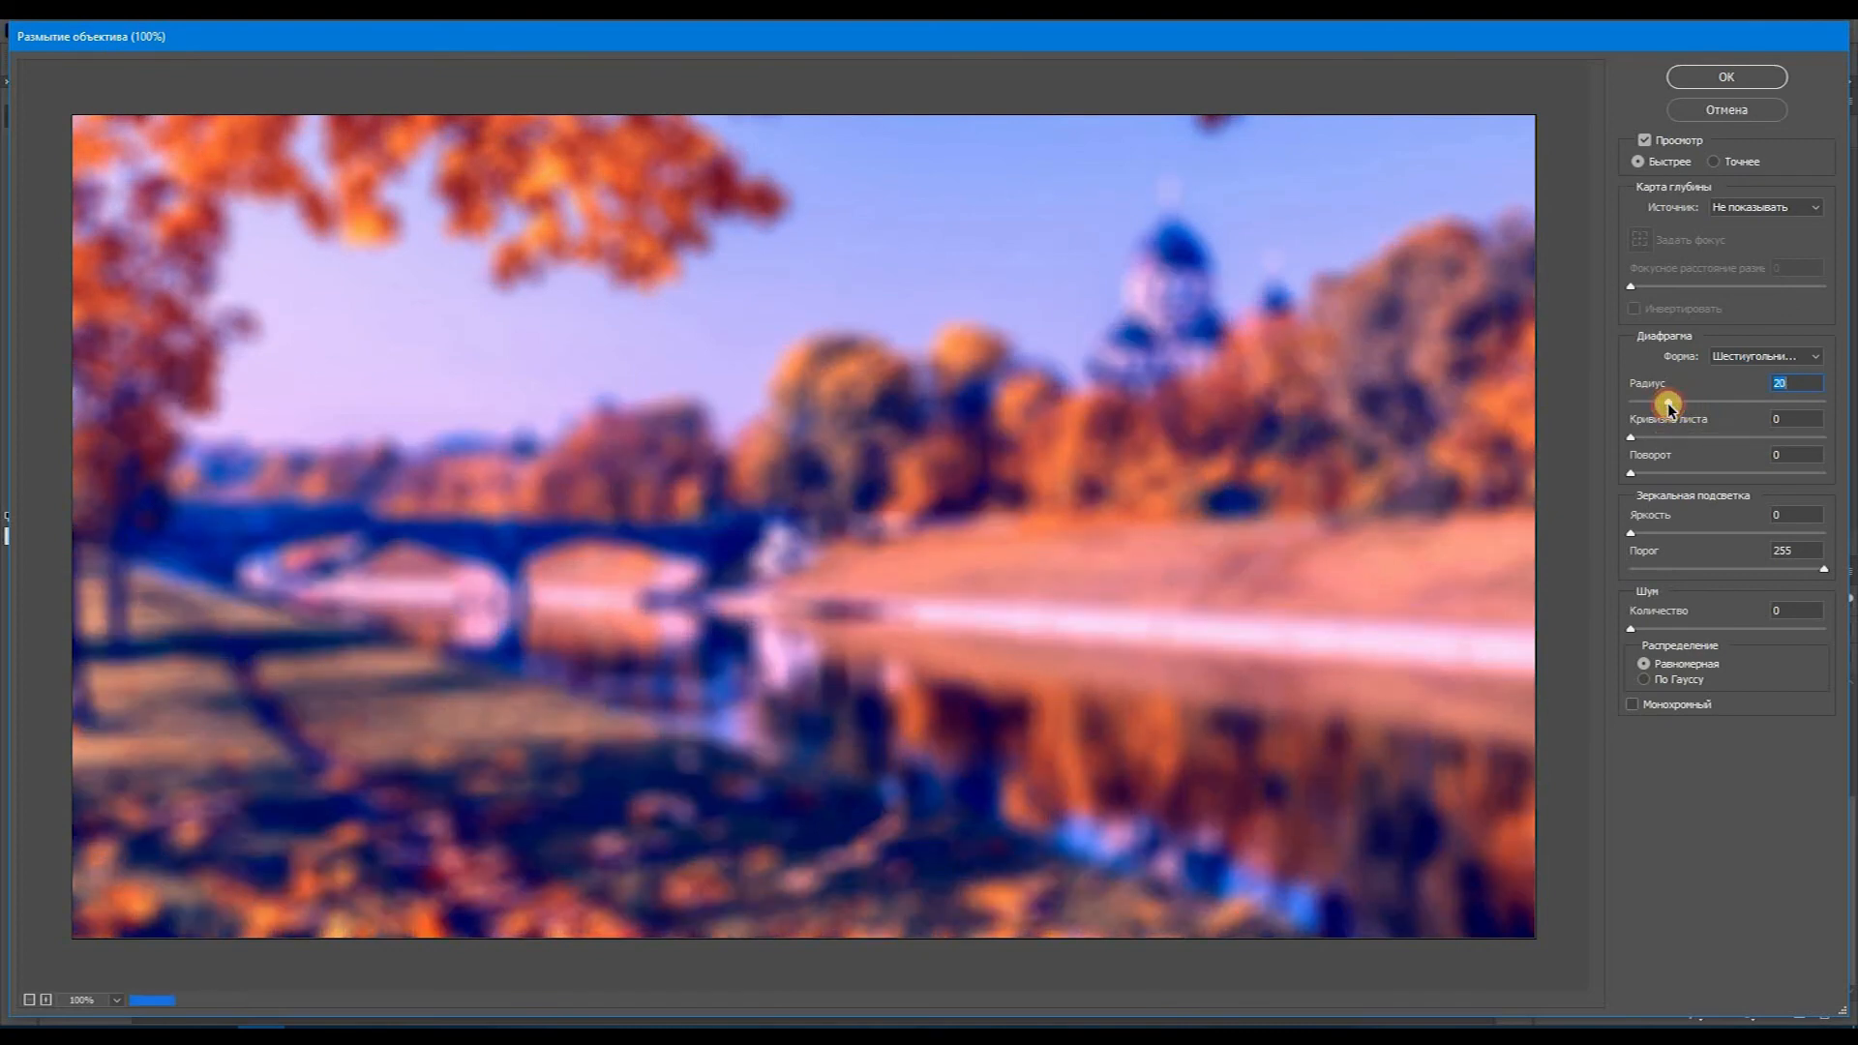
{"action": "left_click_drag", "start_coordinate": [1631, 437], "coordinate": [1657, 438]}
{"action": "left_click", "coordinate": [1724, 81]}
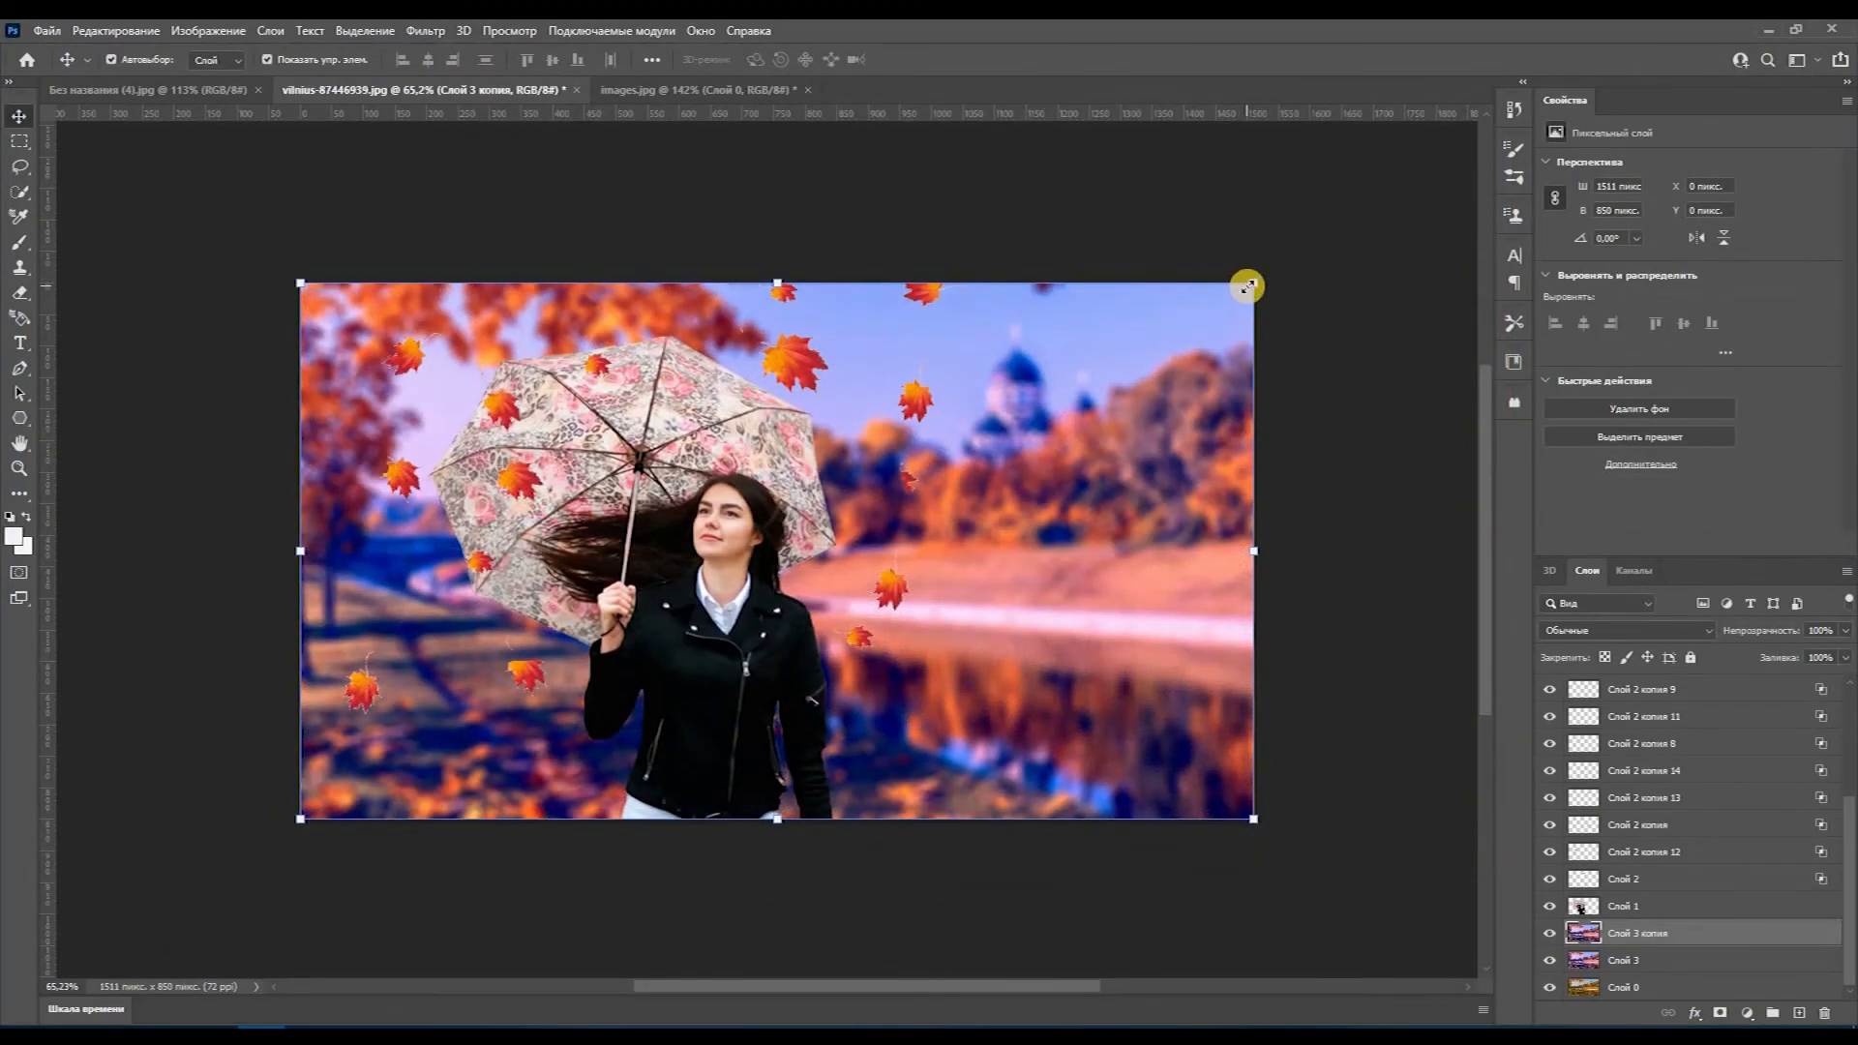
{"action": "left_click", "coordinate": [1333, 201]}
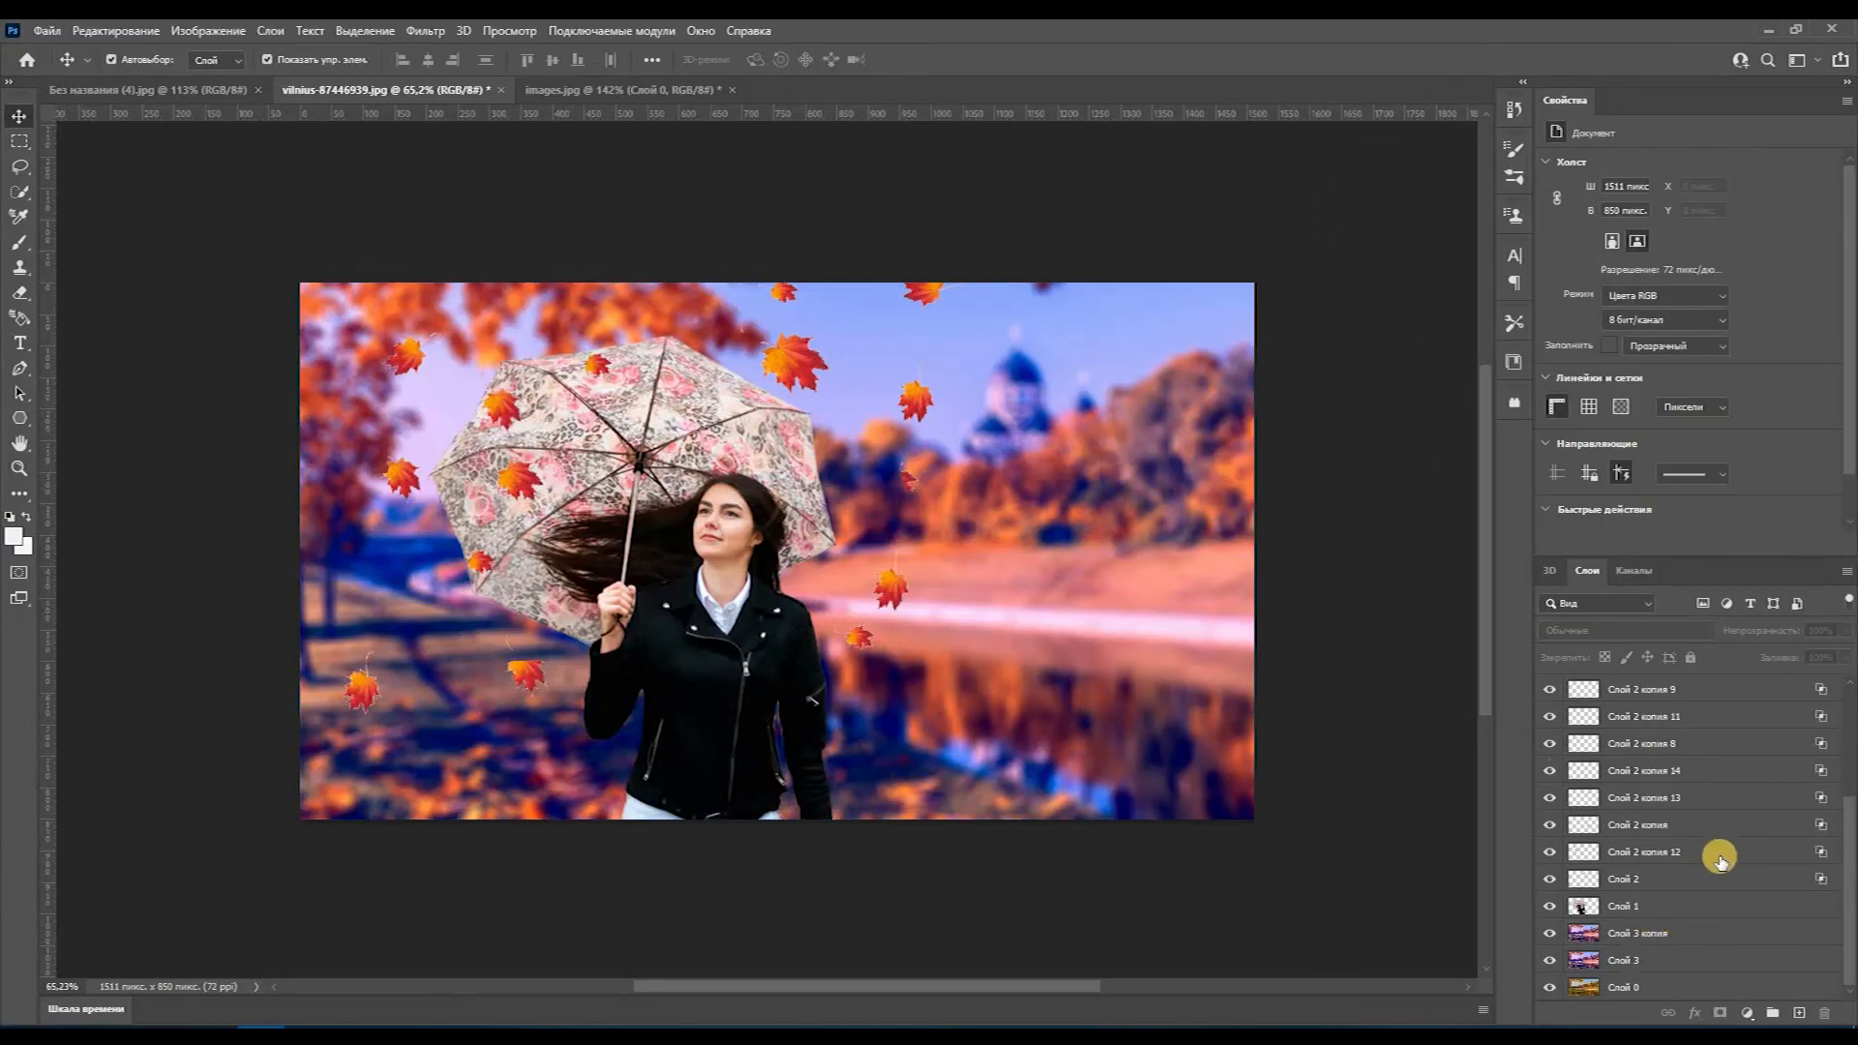
Step: Hide the blurred background copy, Слой 3 копия, to compare it with the sharp recoloured background
{"action": "scroll", "coordinate": [1722, 860], "scroll_direction": "up", "scroll_amount": 3}
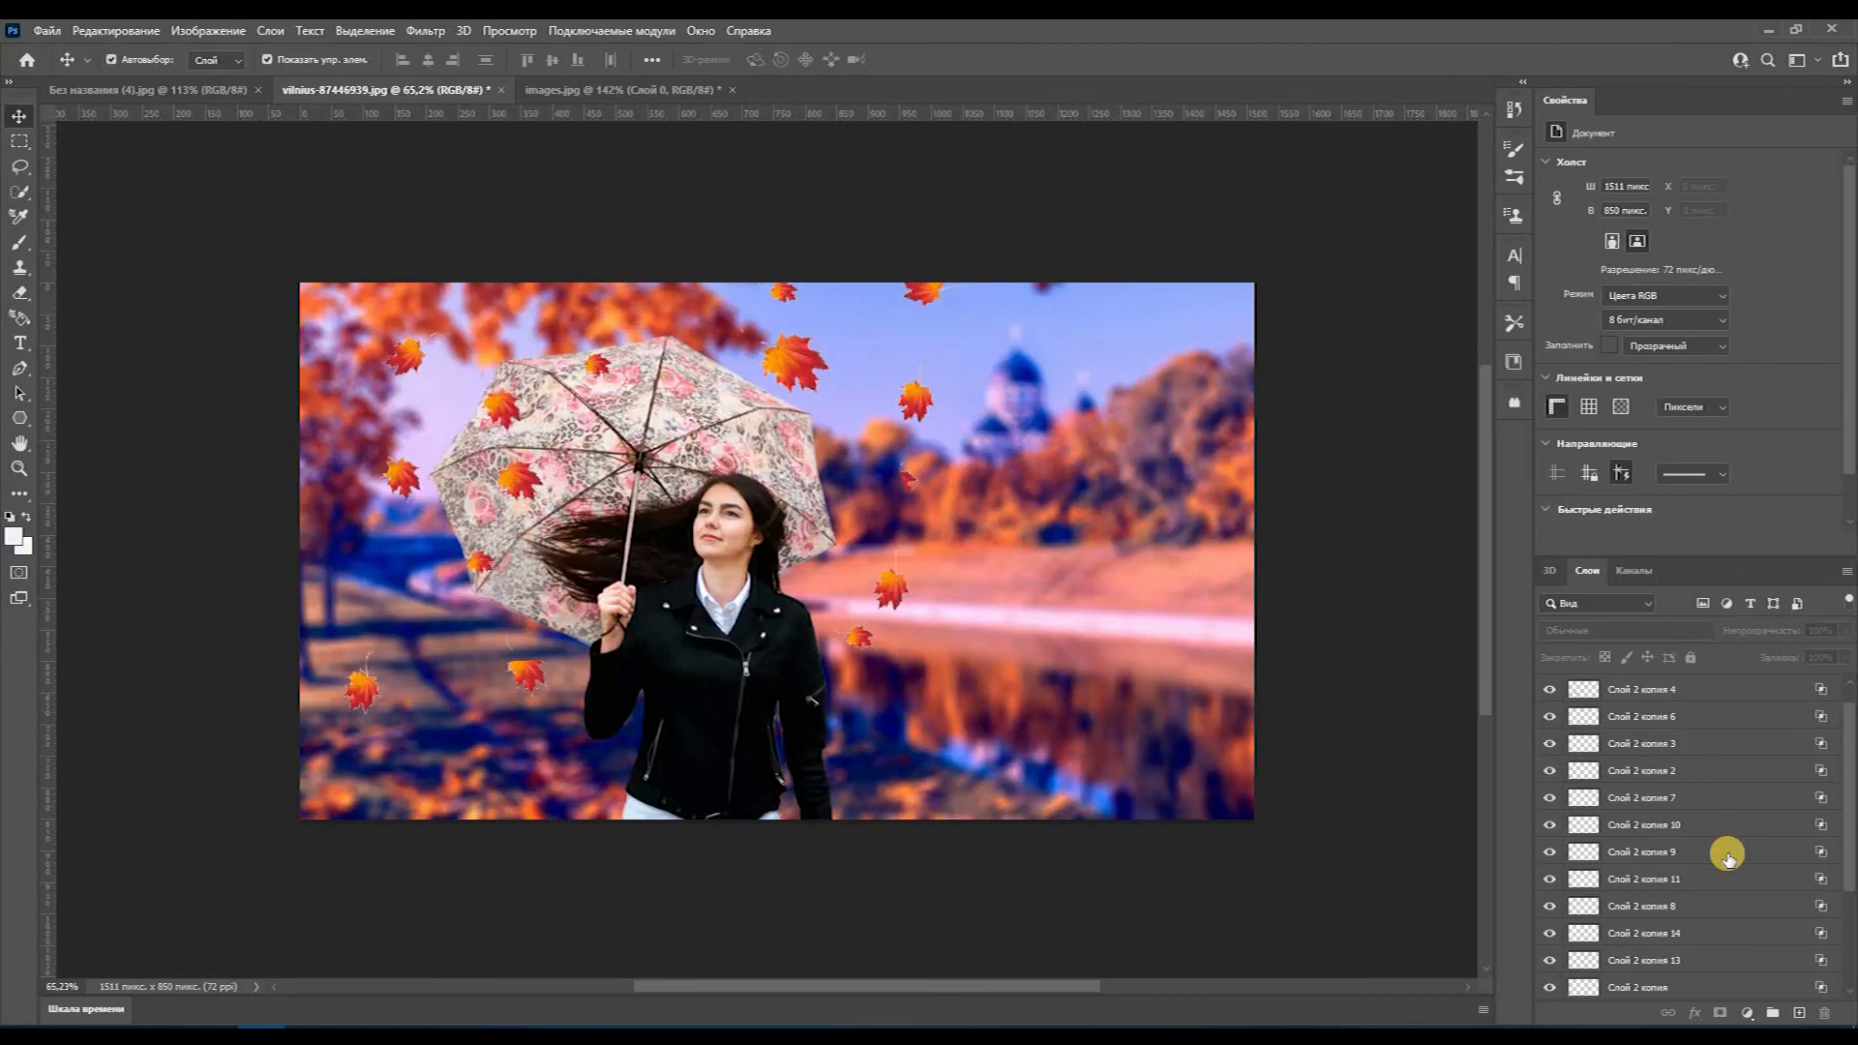
{"action": "scroll", "coordinate": [1727, 859], "scroll_direction": "down", "scroll_amount": 6}
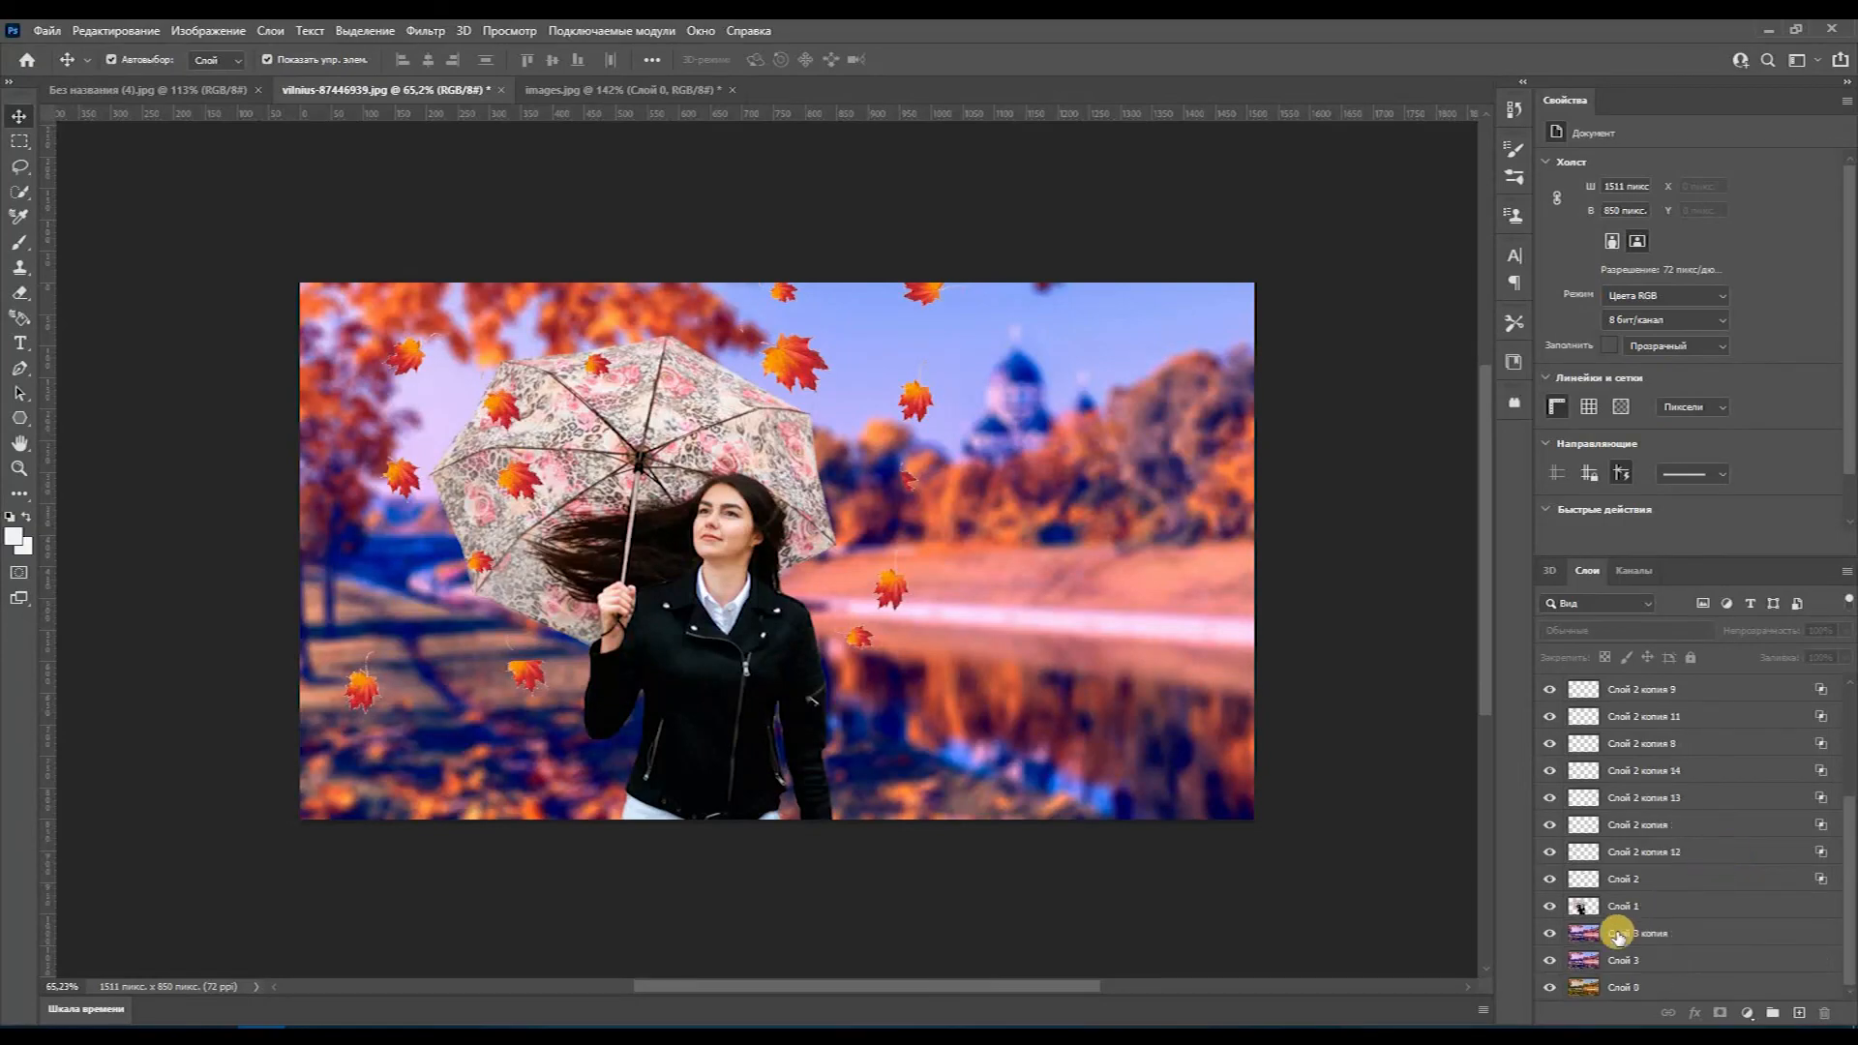
{"action": "left_click", "coordinate": [1549, 933]}
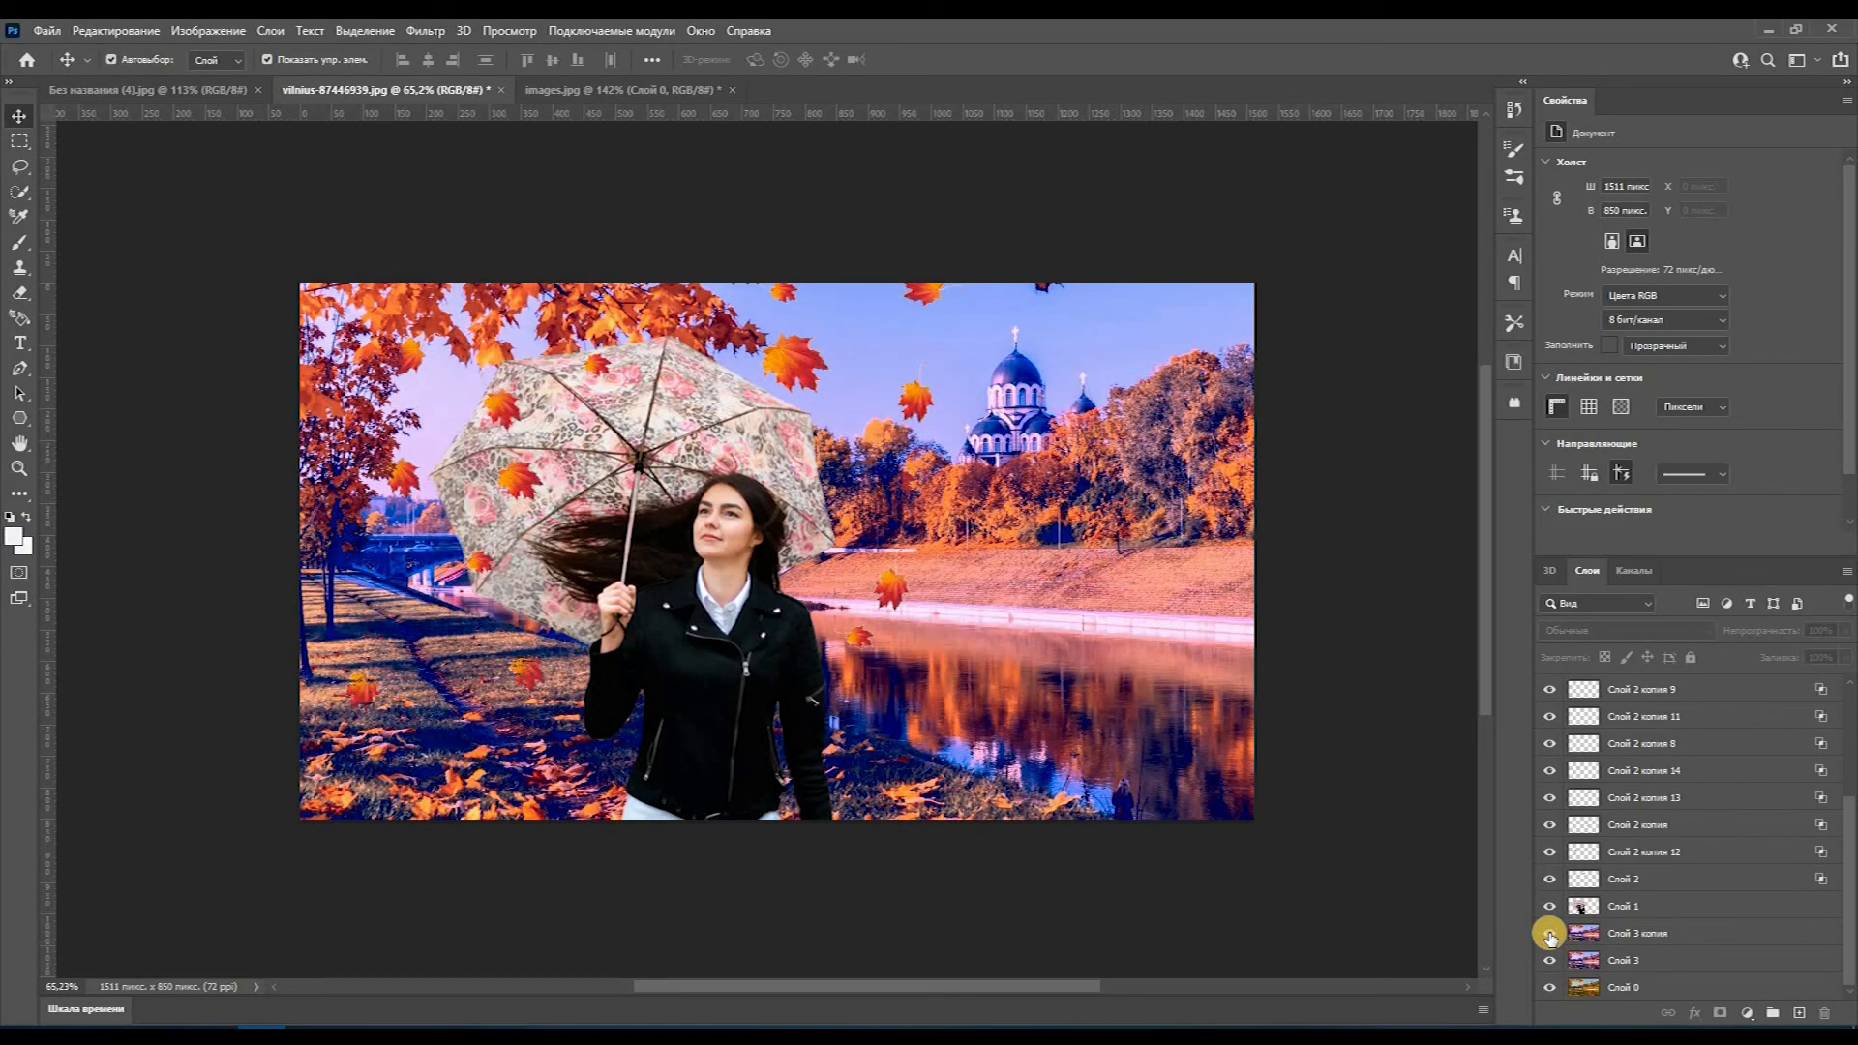